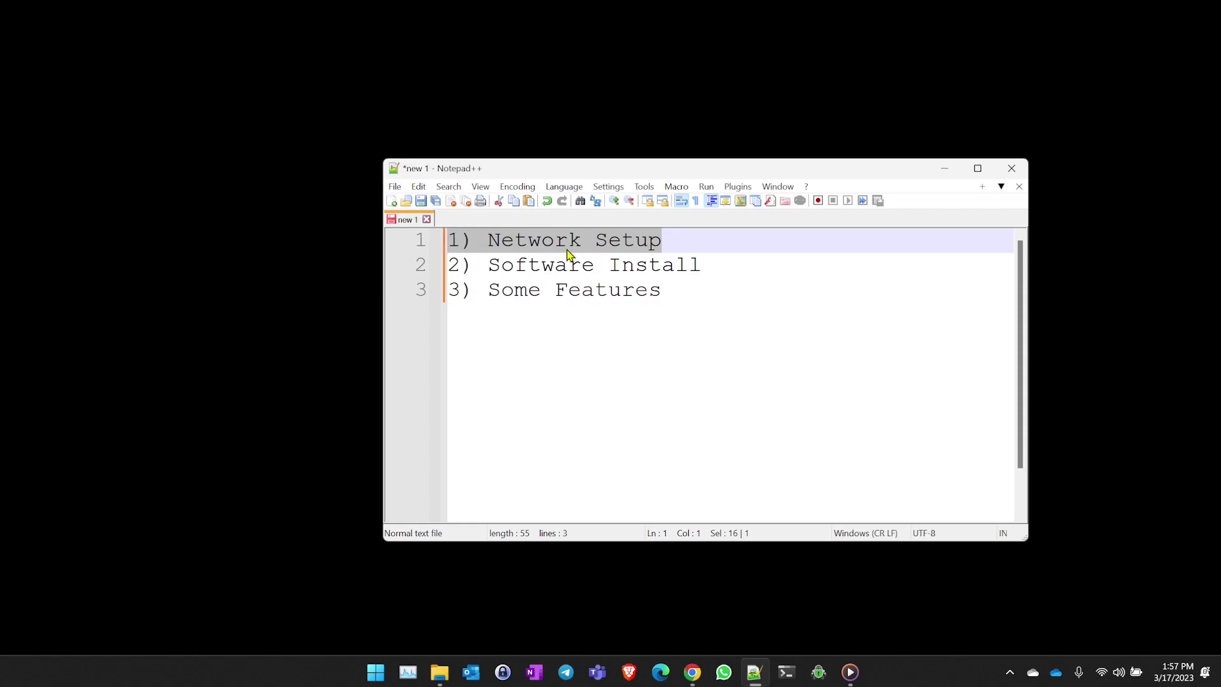
Step: Go through the Network Setup, Software Install and Some Features items in the note, and minimize its window
left_click_drag(704, 266, 451, 266)
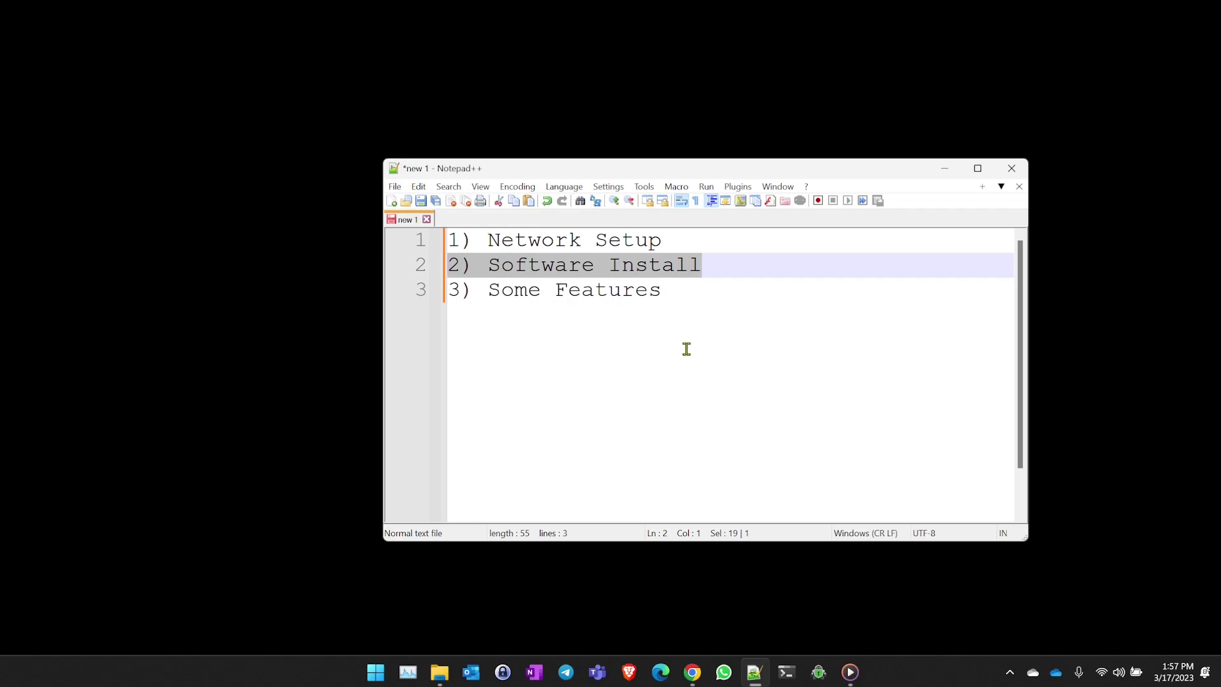
left_click_drag(671, 286, 437, 288)
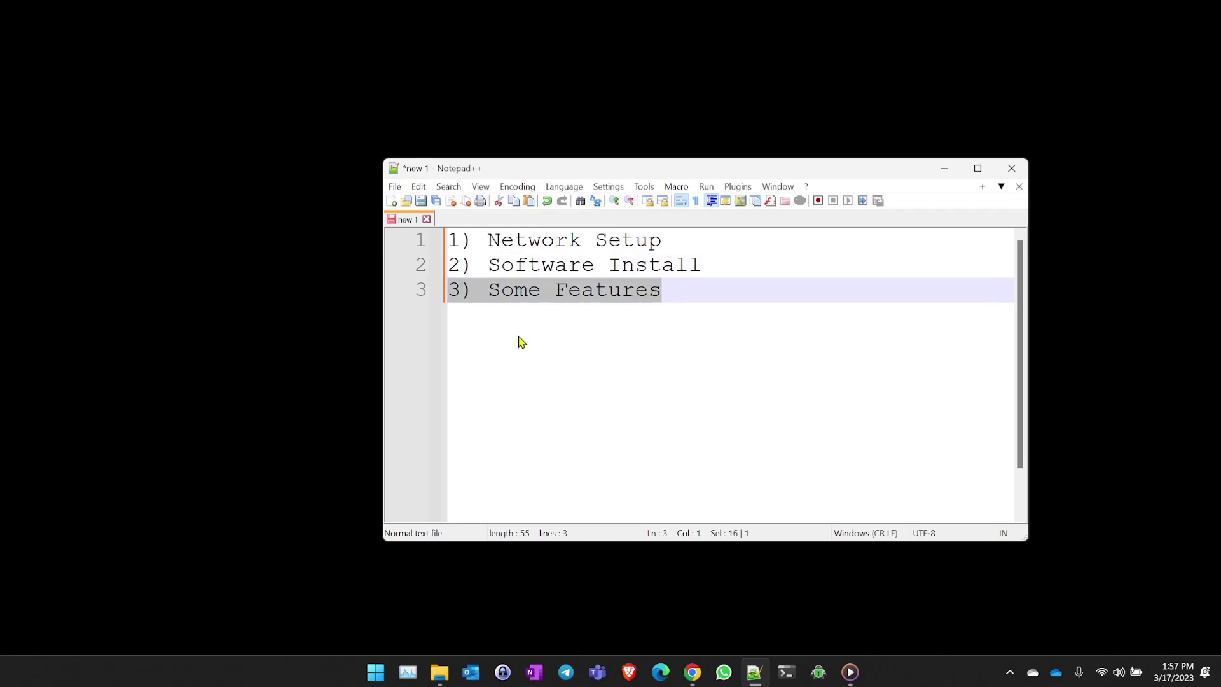
left_click(574, 335)
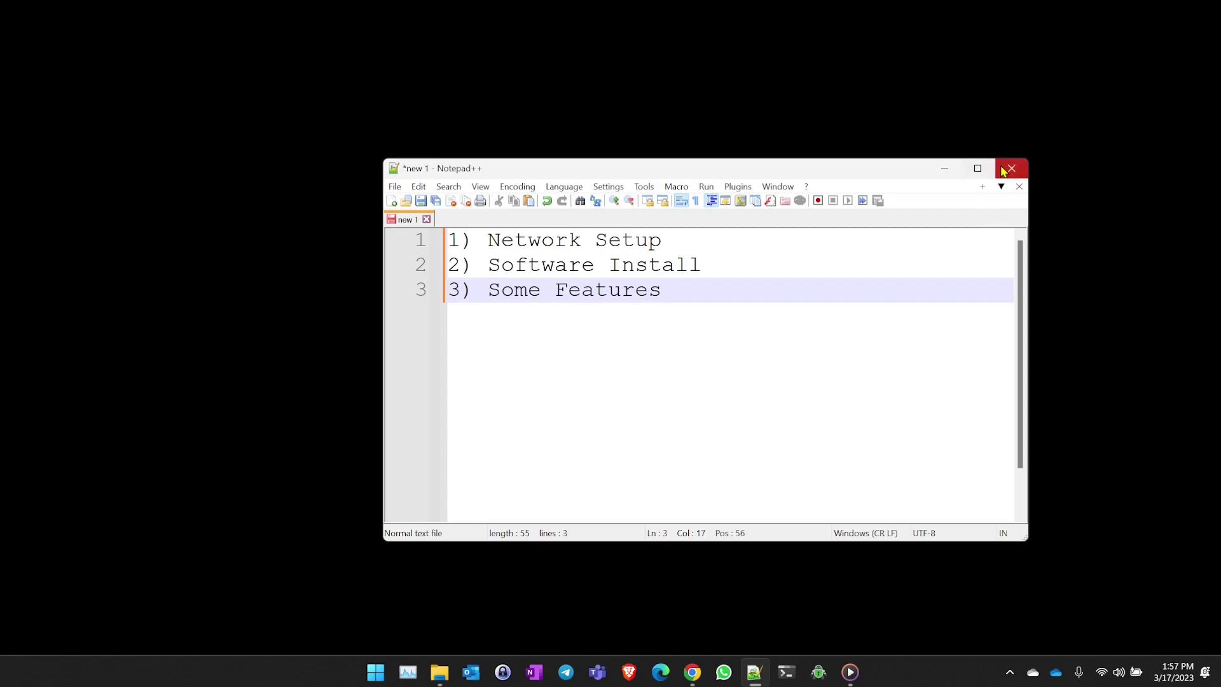
left_click(945, 169)
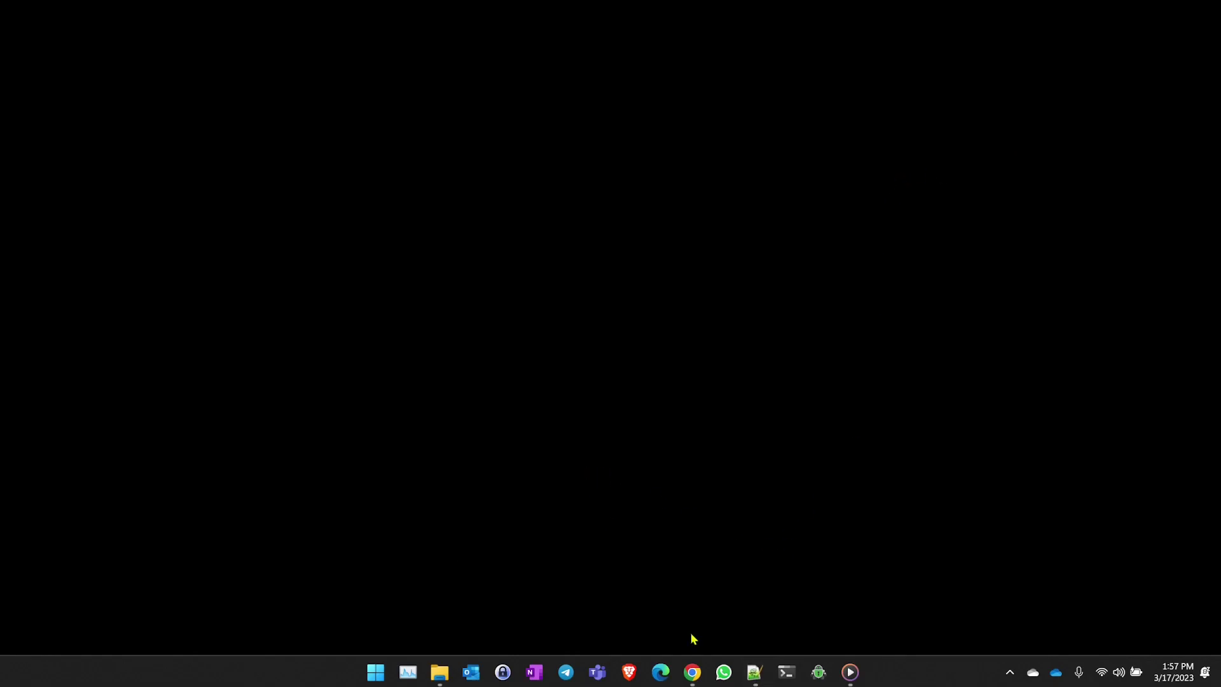
Step: Switch to Chrome, load sigmaintegrale.com from its bookmark, and open the Software Installation support page
left_click(692, 673)
left_click(134, 102)
left_click(563, 11)
double_click(242, 37)
key("ctrl+plus")
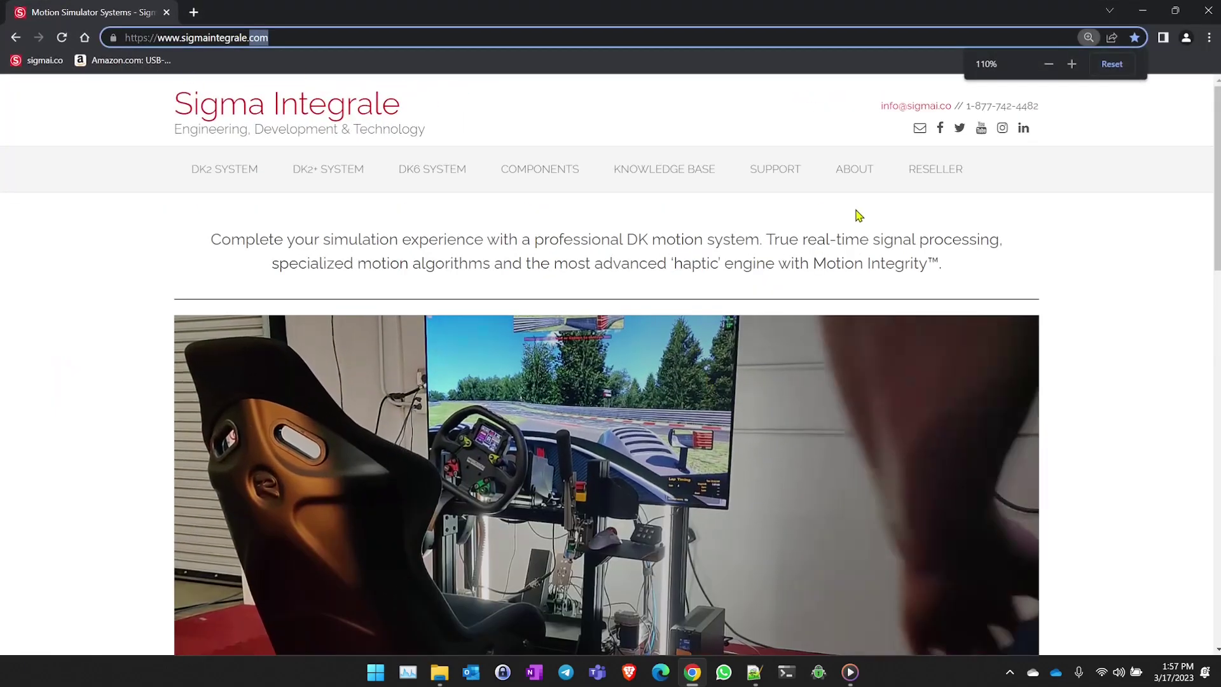
left_click(1128, 240)
mouse_move(786, 175)
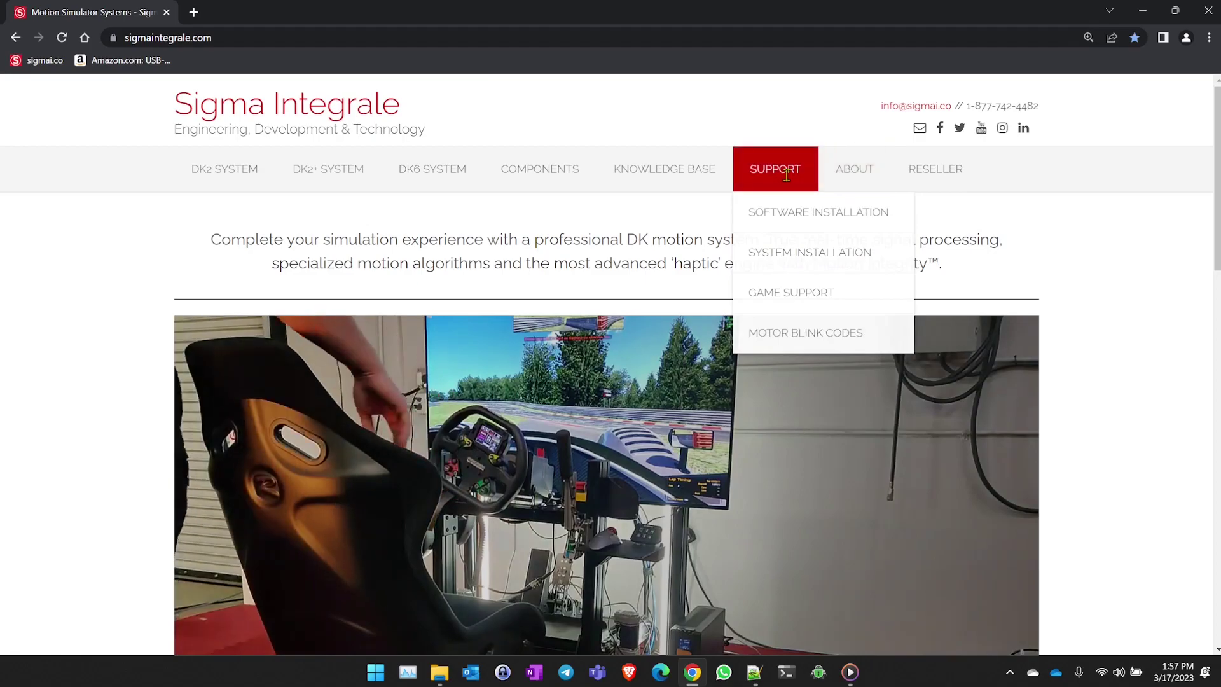
left_click(810, 228)
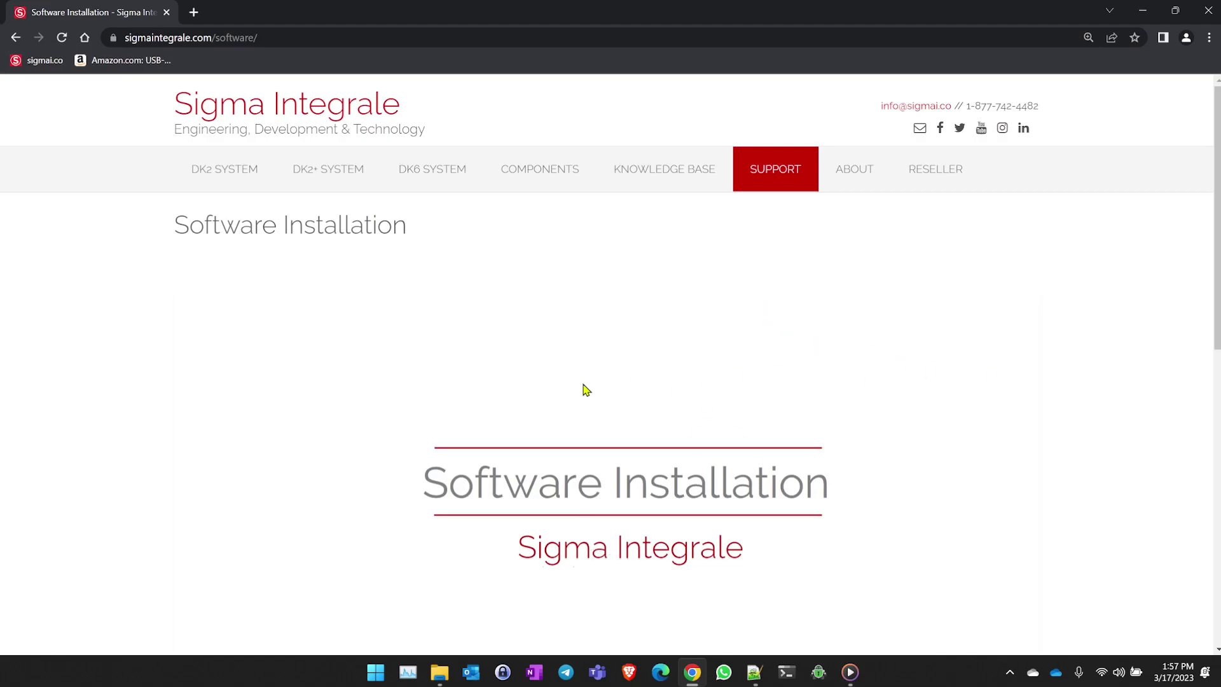
Step: Reduce the page zoom to 67% and snap the browser window to the left half of the desktop
key("ctrl+minus")
key("ctrl+minus")
key("ctrl+minus")
key("ctrl+minus")
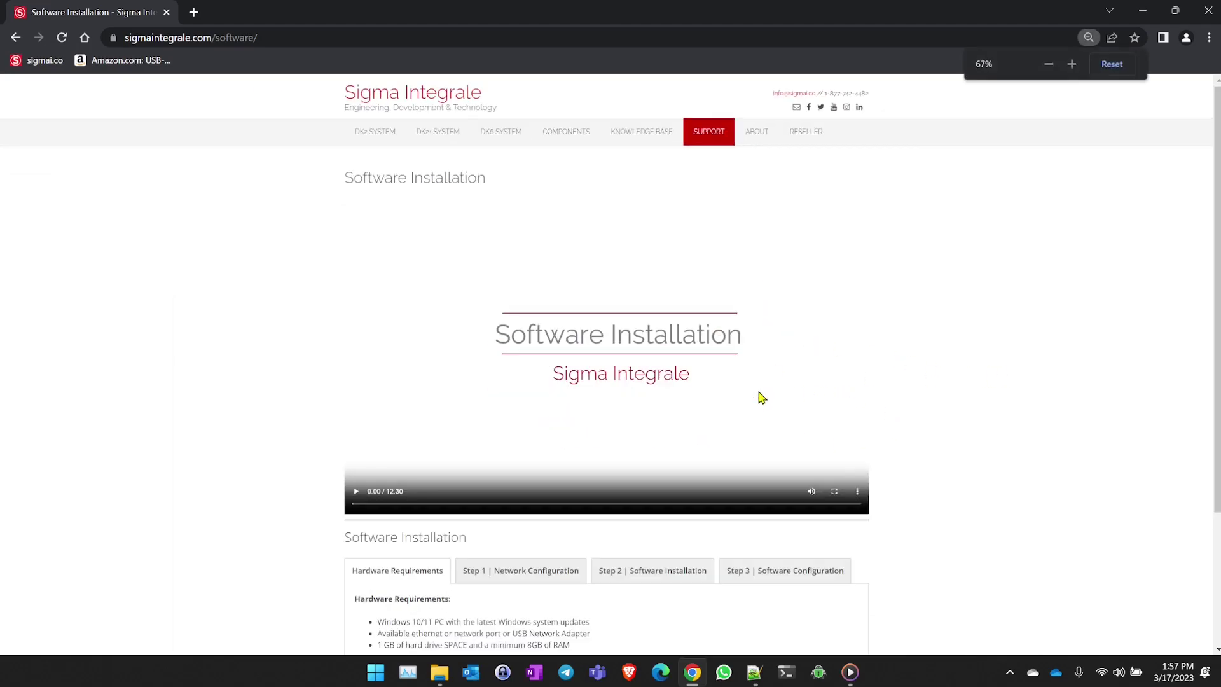
left_click_drag(361, 7, 2, 140)
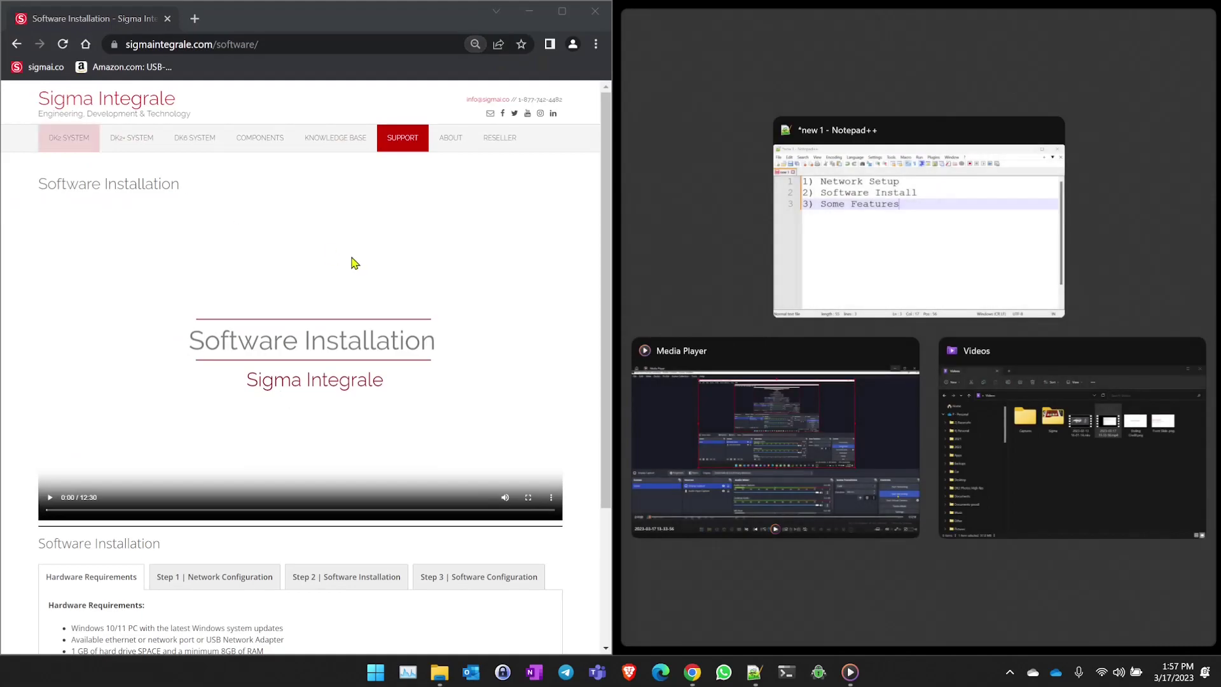
left_click(403, 31)
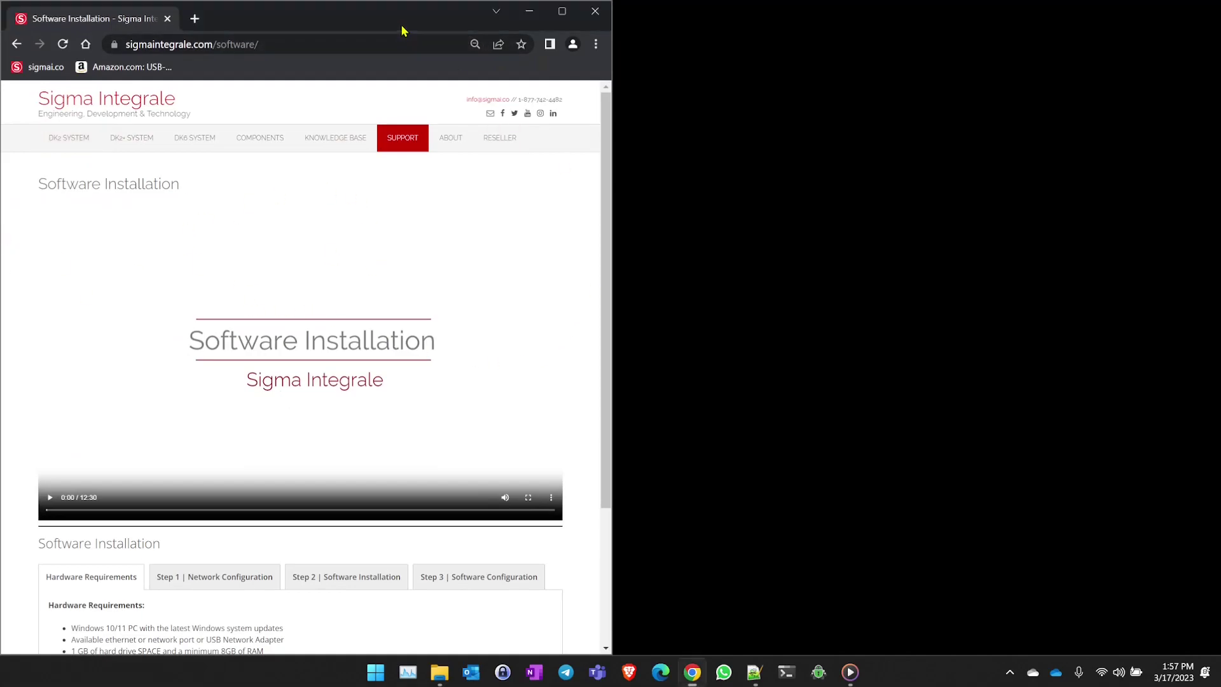
Step: Examine the Windows version and system update entries under Hardware Requirements
scroll(423, 453, "down", 3)
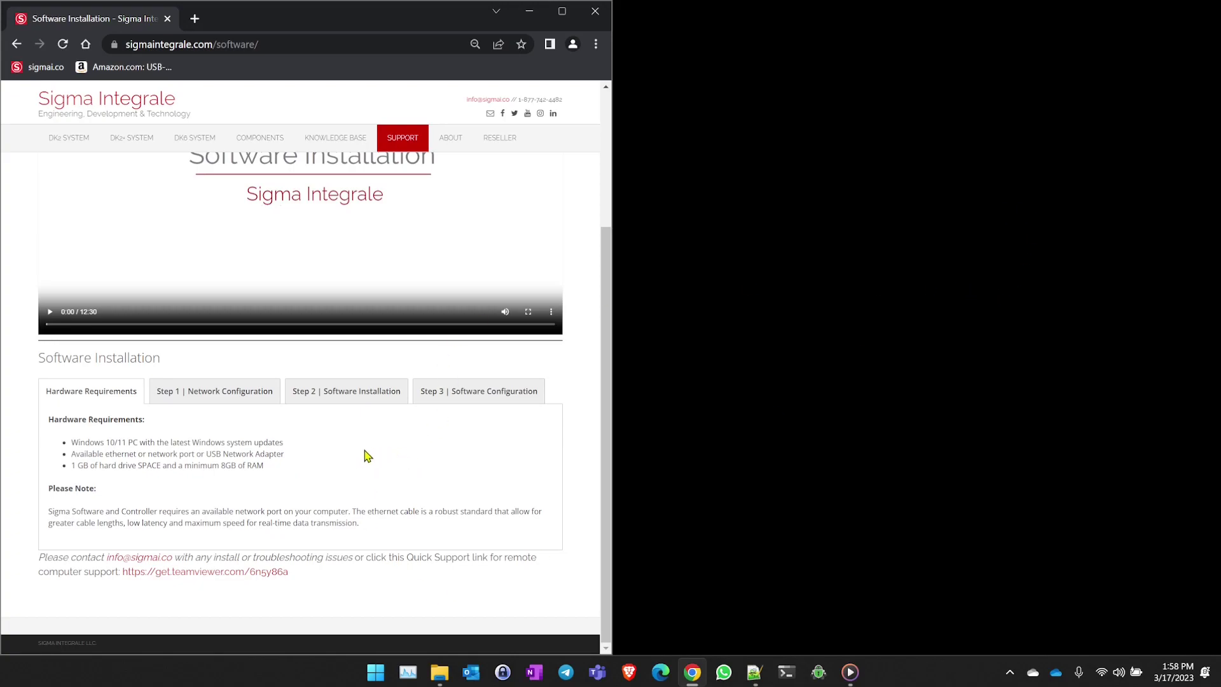
left_click_drag(75, 446, 261, 454)
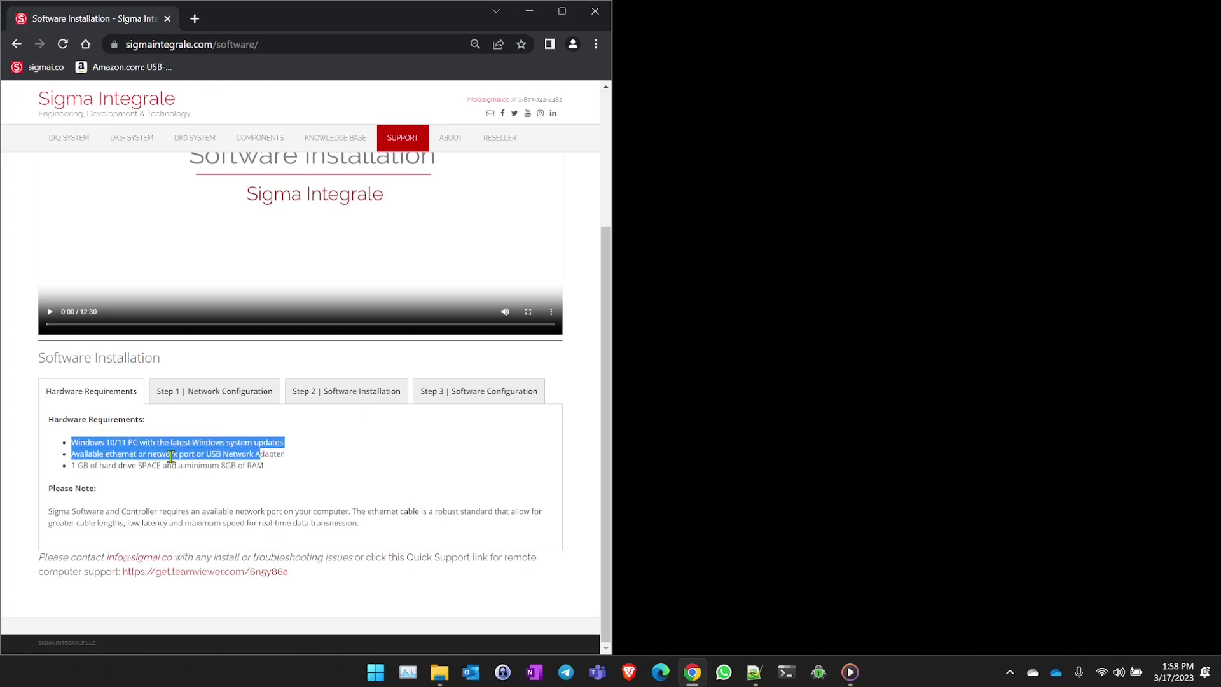
left_click(172, 457)
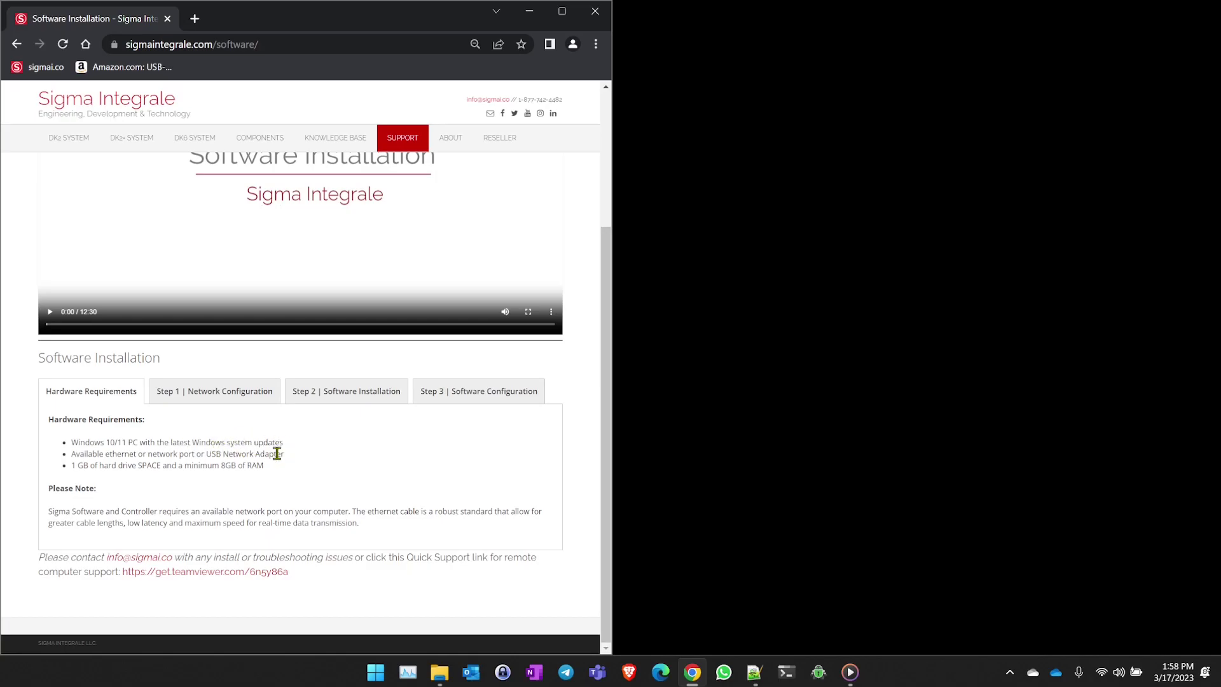
Step: Open Windows Update in the system settings, check for updates, and close the settings window
key("super")
type("updates")
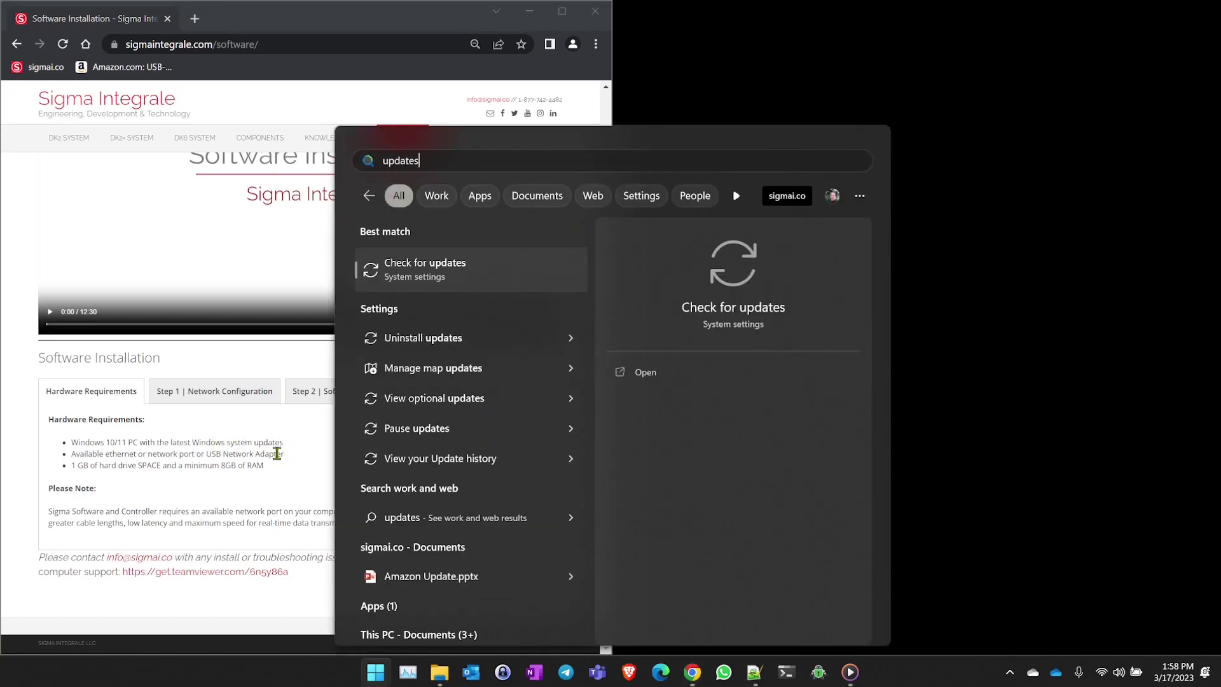
left_click(445, 286)
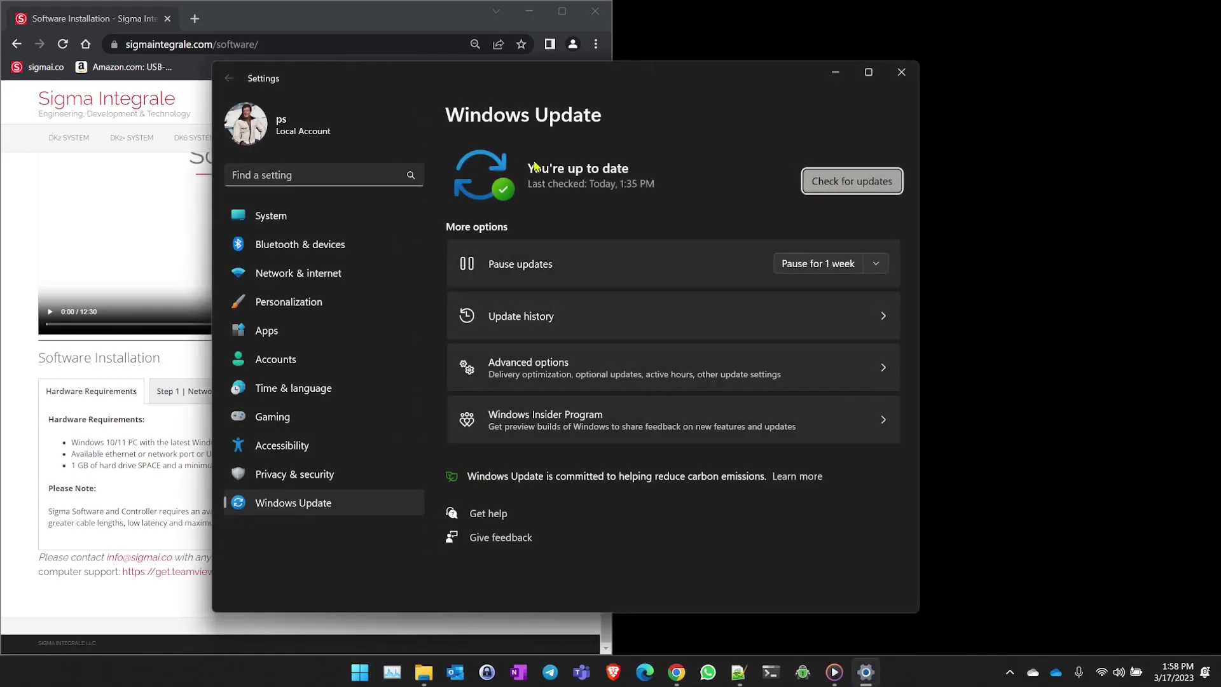
left_click(827, 183)
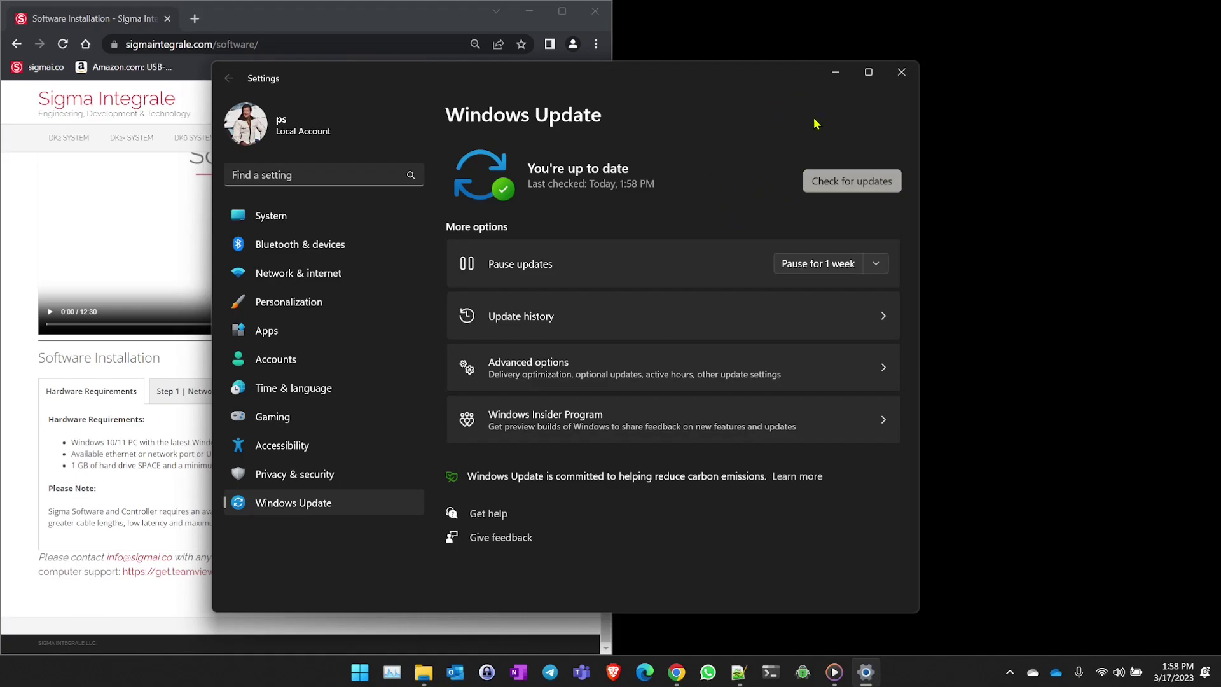
left_click(902, 73)
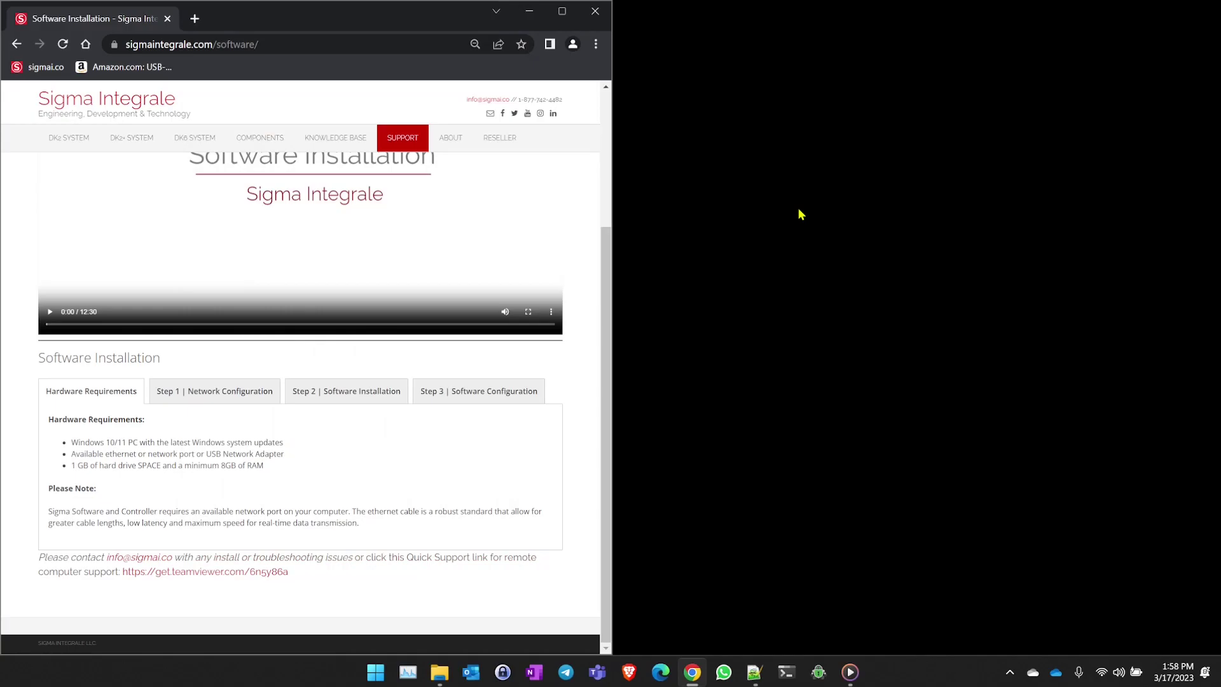
Step: Open the Microsoft Store library, get updates for the installed apps, and close the Store
key("super")
type("store")
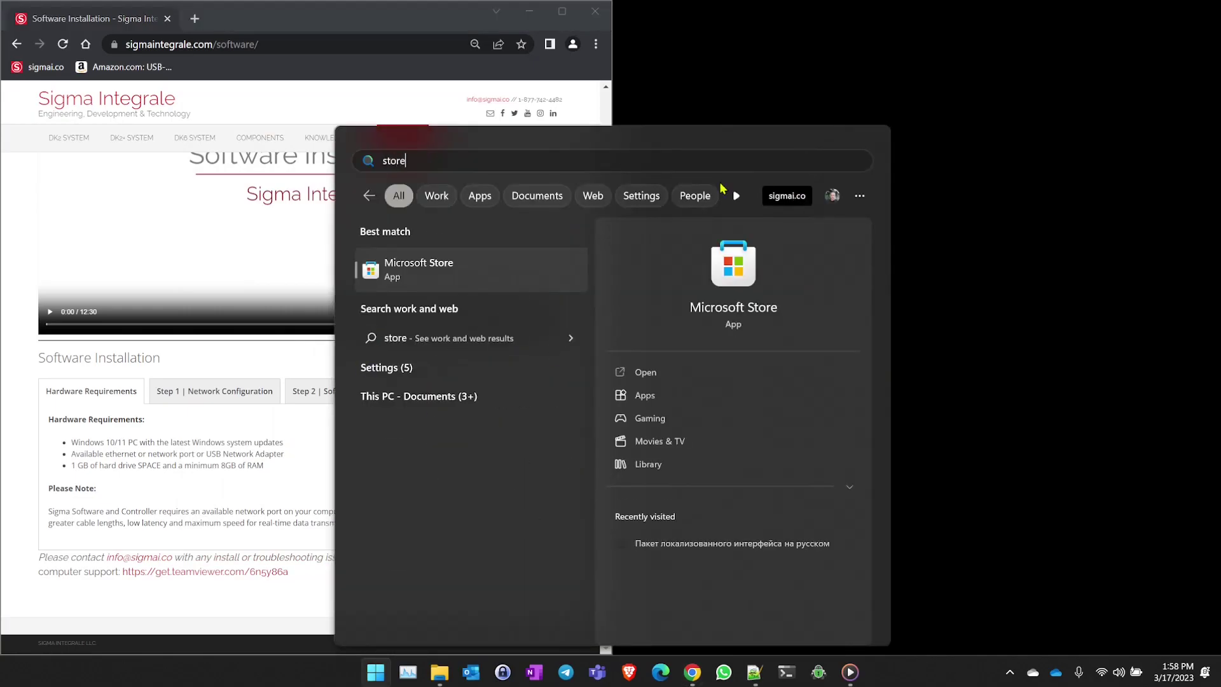
left_click(464, 275)
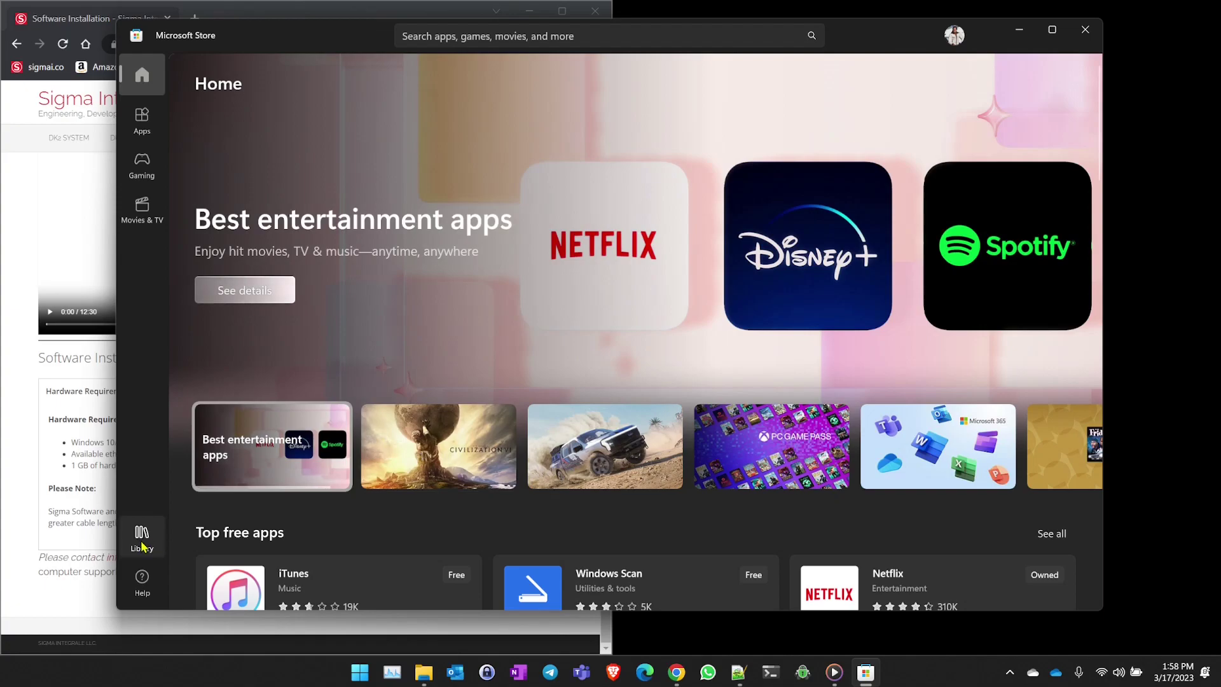
left_click(144, 545)
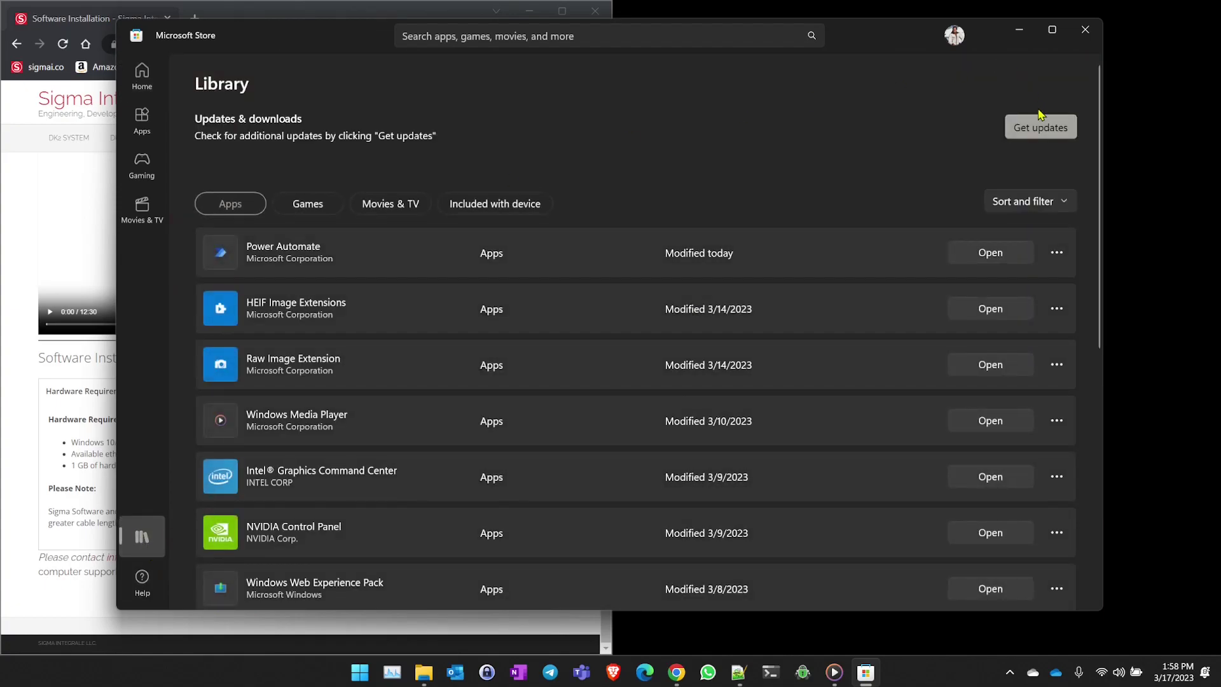
left_click(1031, 130)
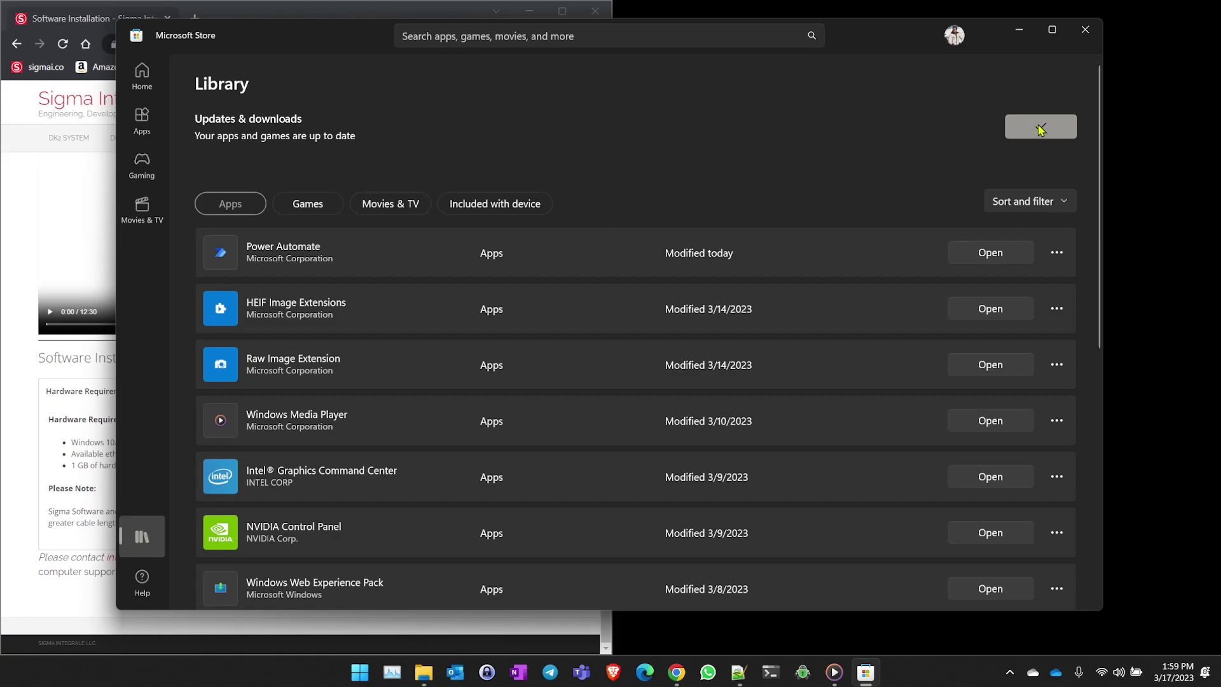
left_click(1087, 32)
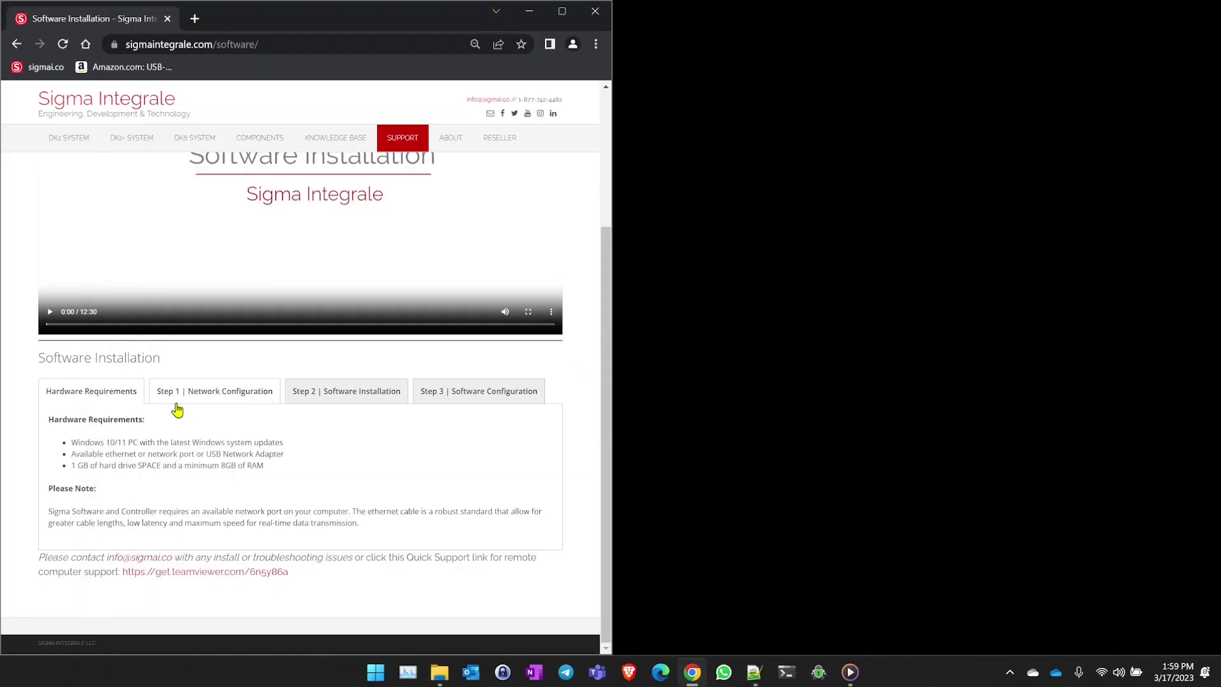
Step: Examine the network port requirement and the bookmarked Amazon USB-C to Ethernet adapter, and return to the Software Installation page
left_click_drag(70, 454, 278, 454)
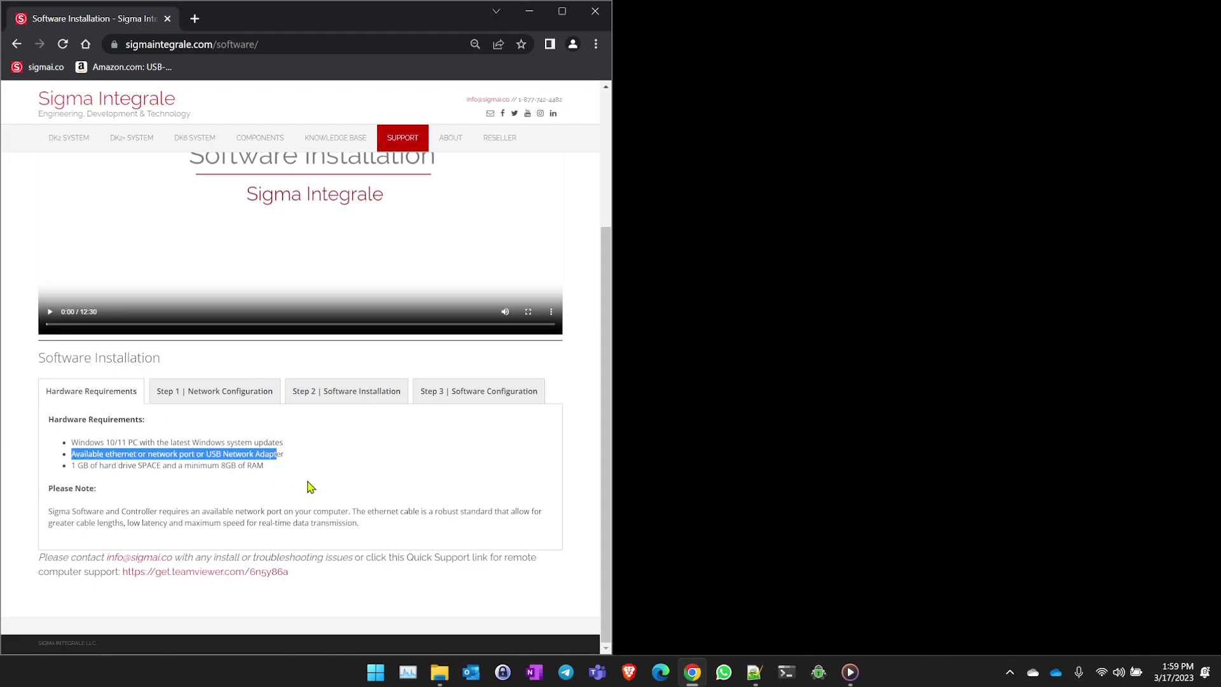
left_click(226, 453)
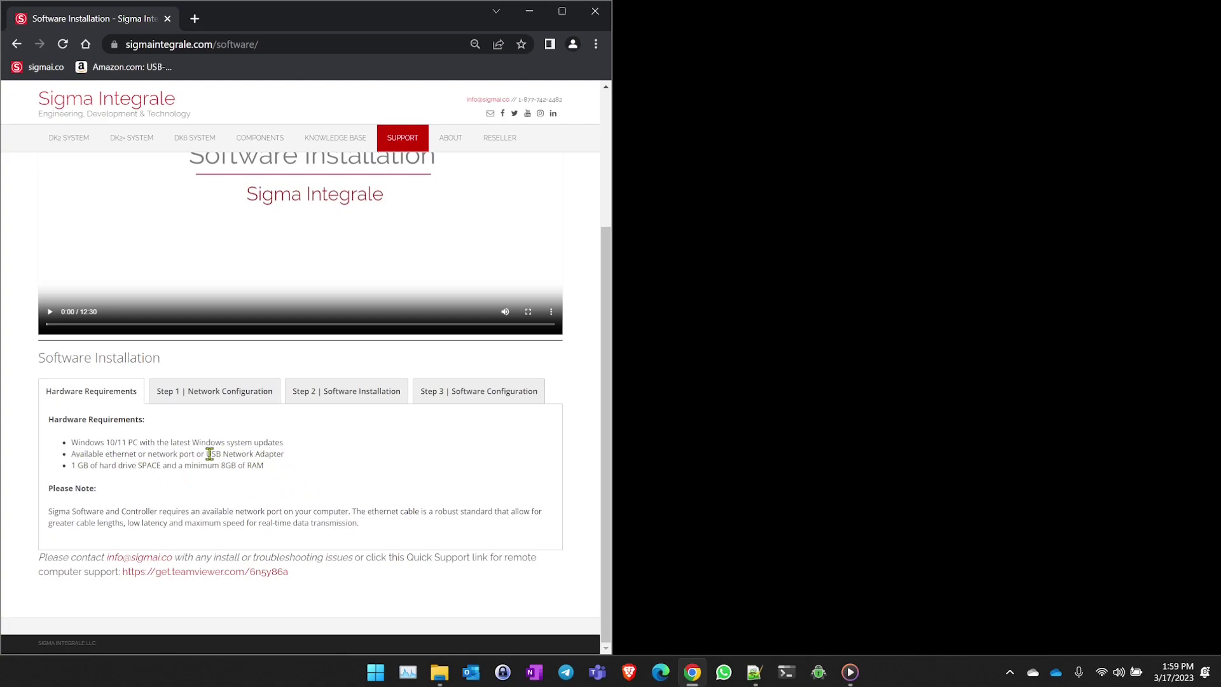
left_click_drag(207, 455, 284, 454)
left_click(114, 67)
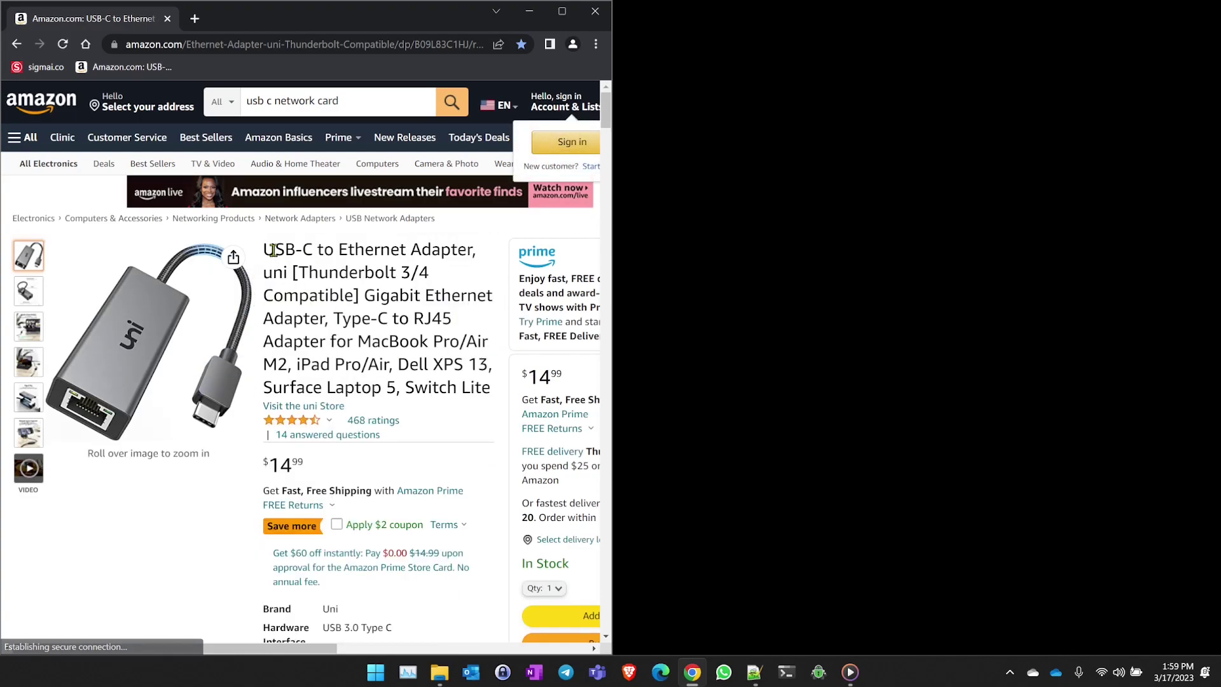
left_click_drag(264, 250, 457, 250)
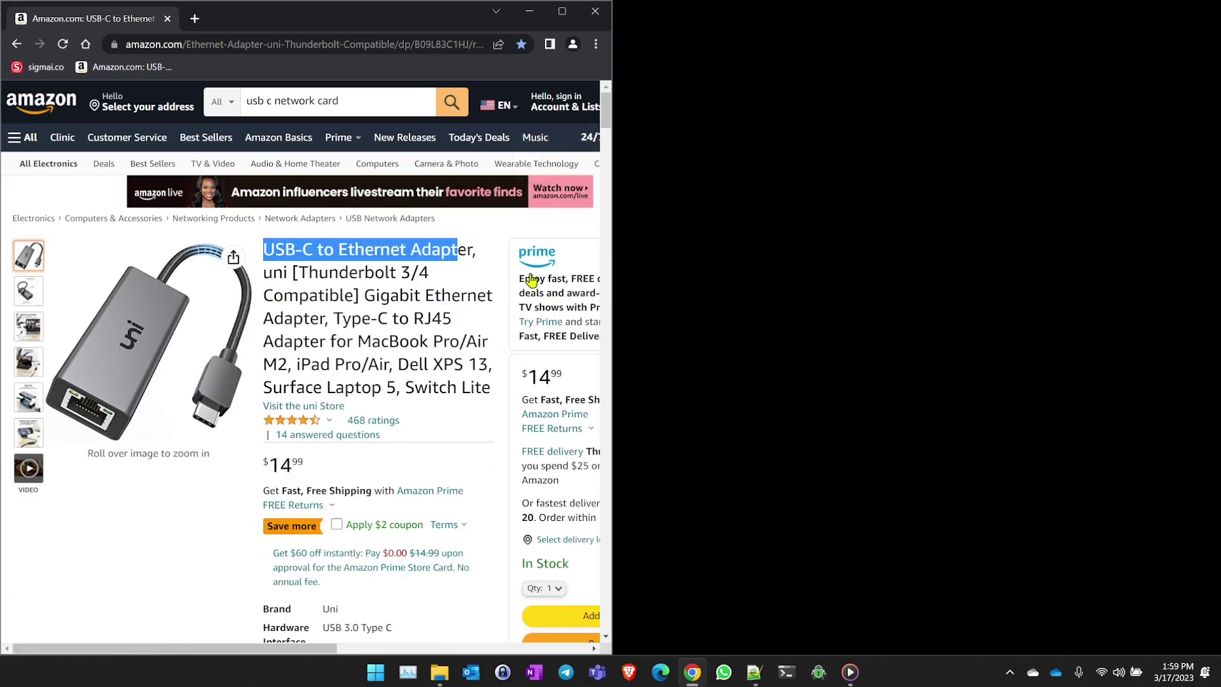
left_click(350, 274)
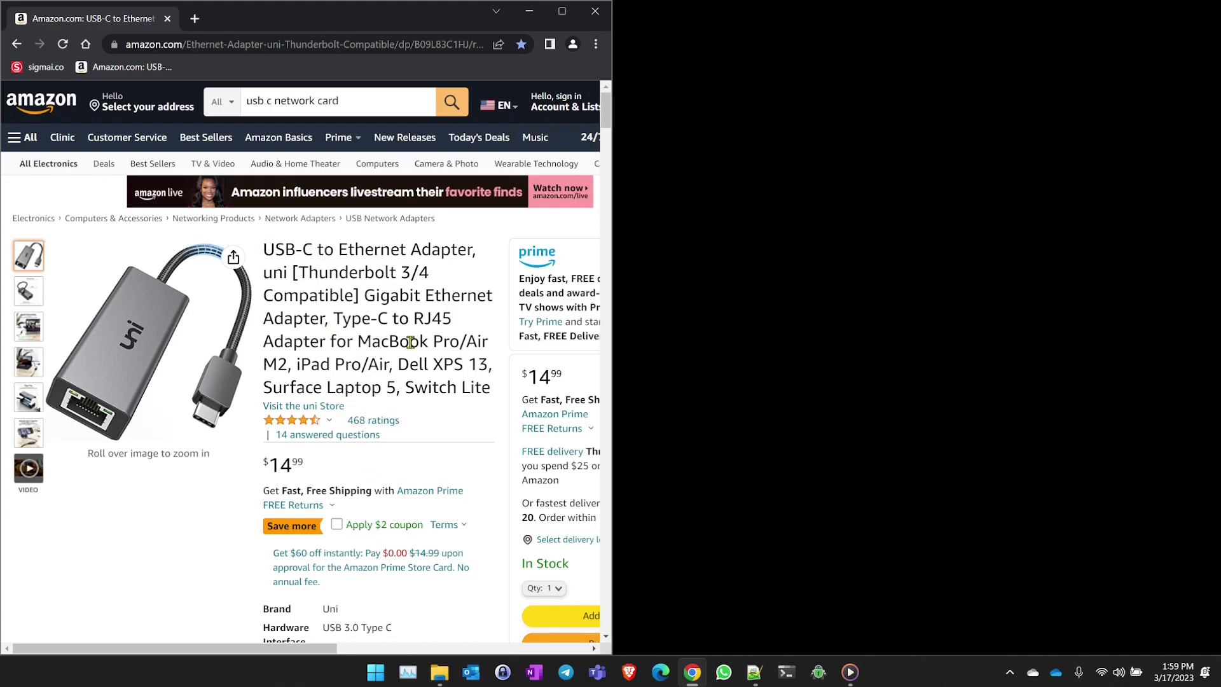
left_click(17, 44)
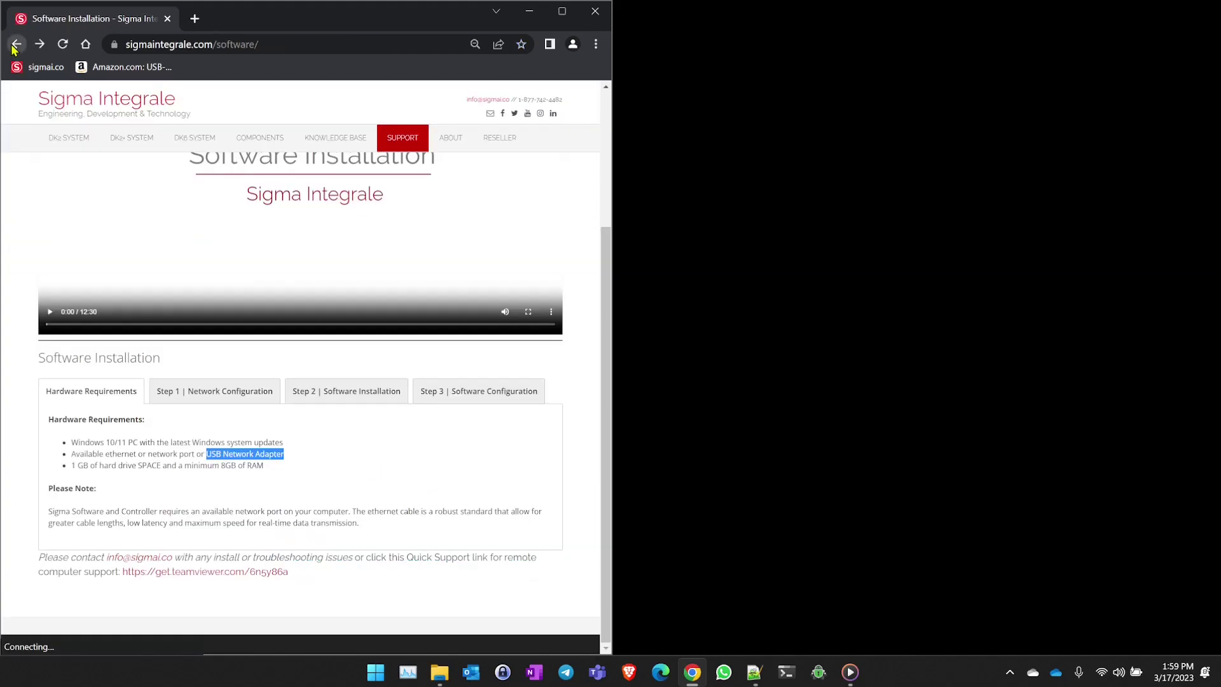
Step: Examine the hard drive space and RAM entry under Hardware Requirements
left_click(116, 468)
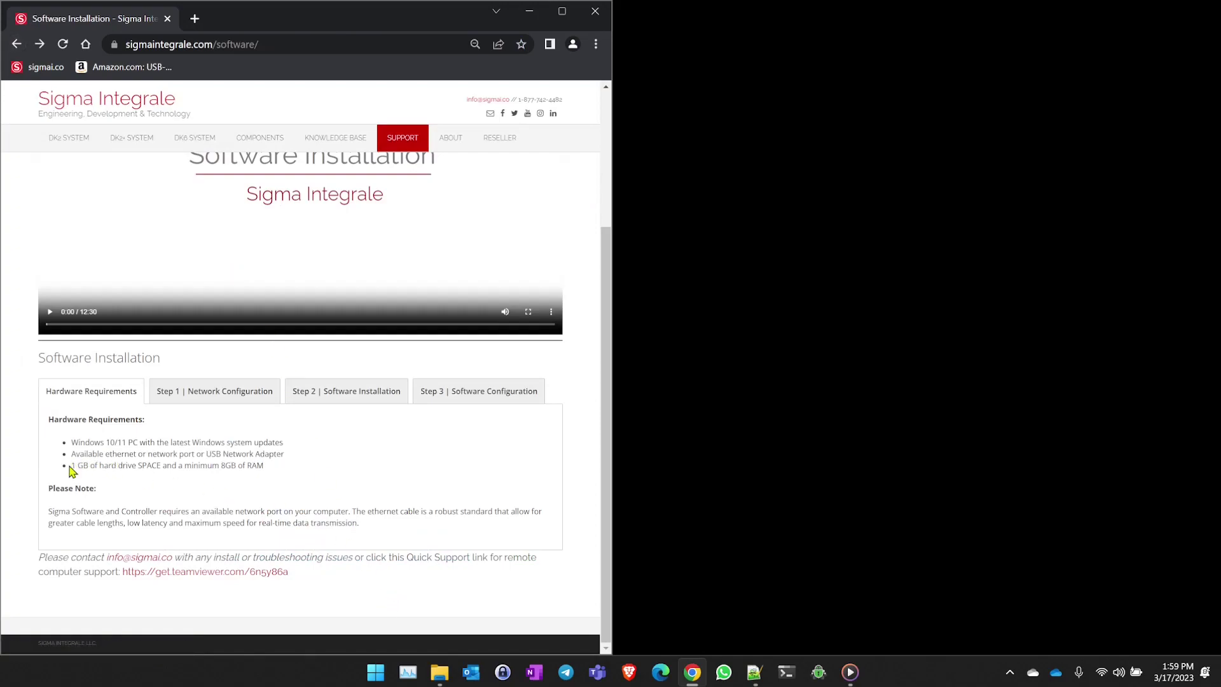
left_click_drag(71, 465, 273, 476)
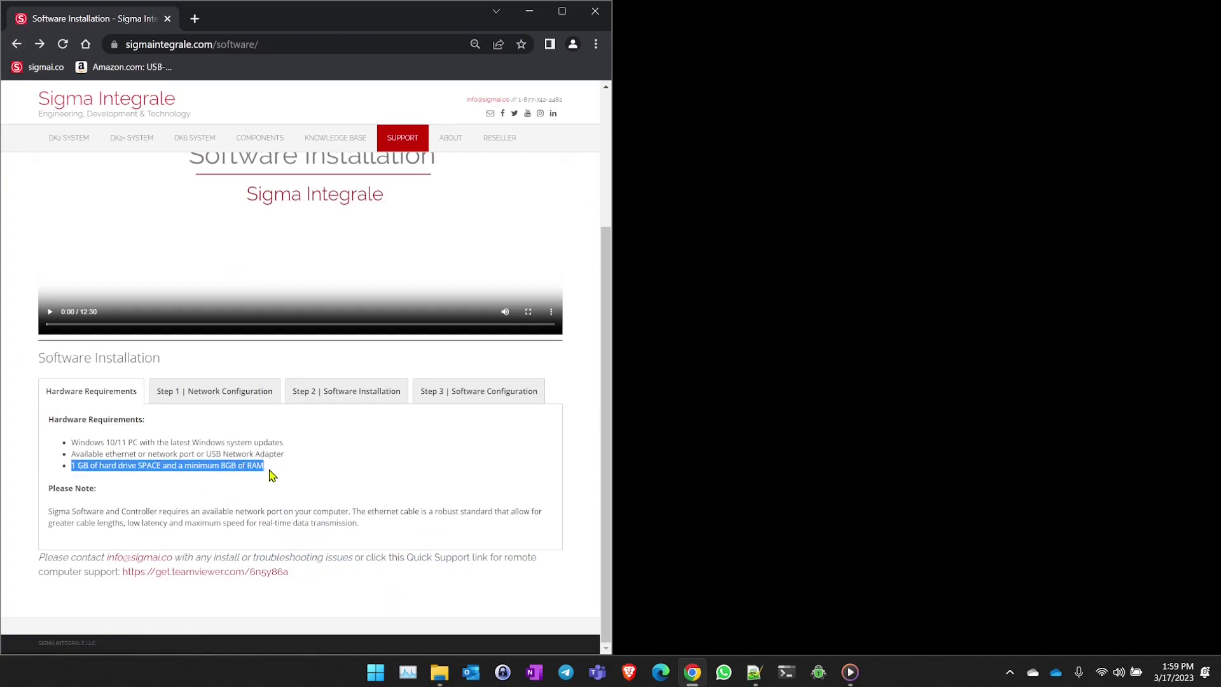
left_click(248, 465)
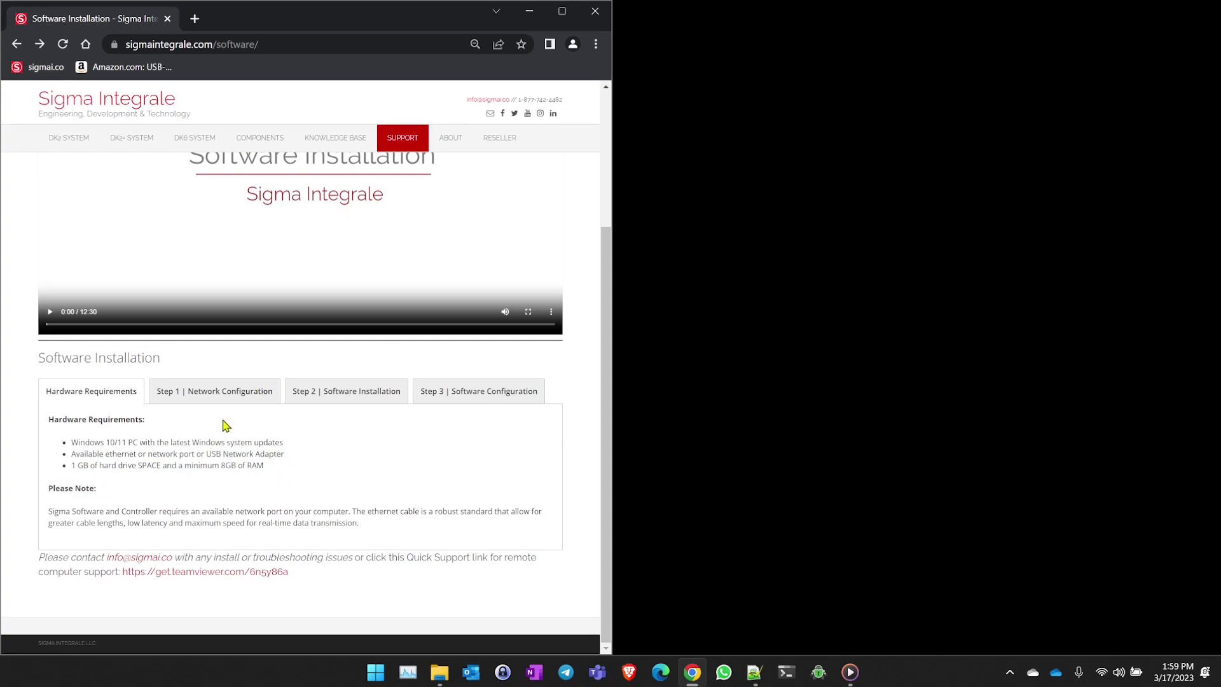
Step: Show the Step 1 Network Configuration instructions and open the Windows Run dialog in the empty area beside the browser
left_click(219, 400)
scroll(407, 518, "down", 3)
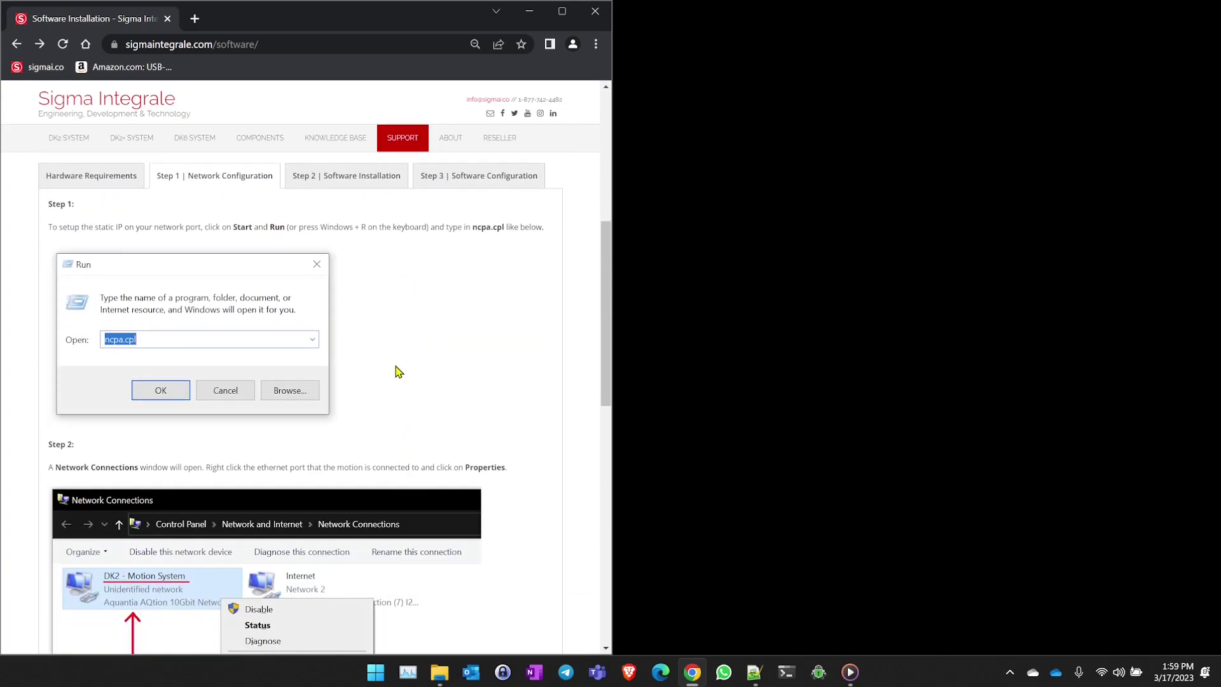
key("super+r")
left_click(271, 502)
key("super")
type("run")
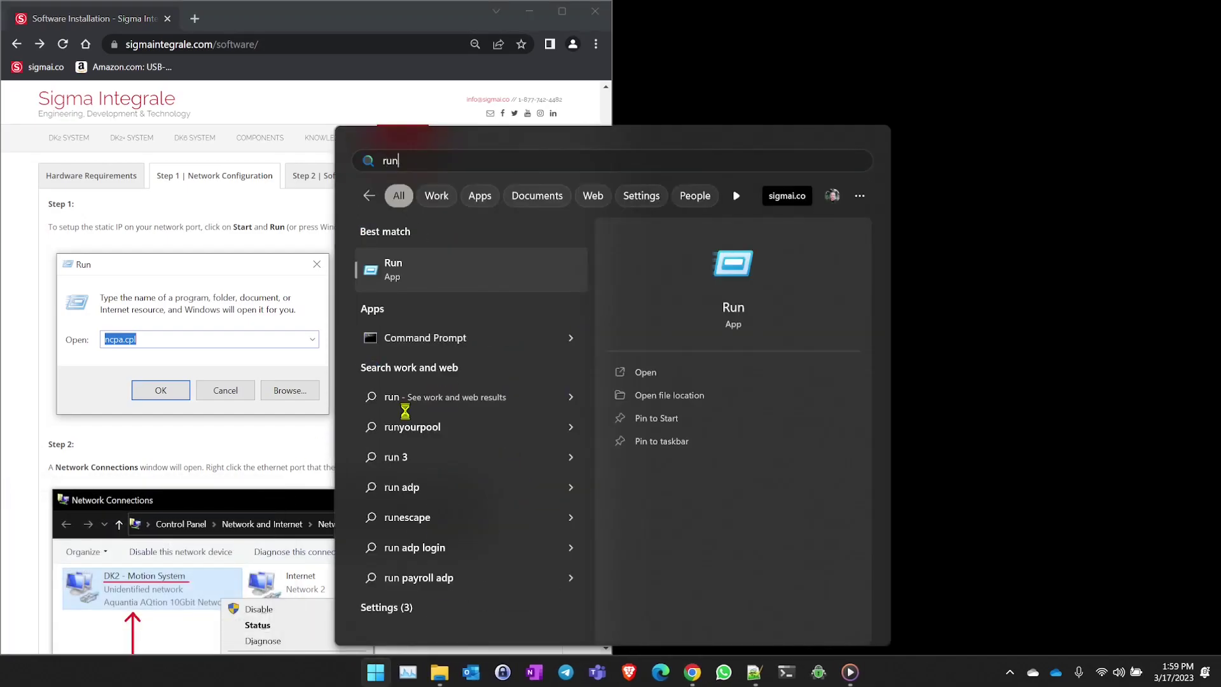
left_click(392, 282)
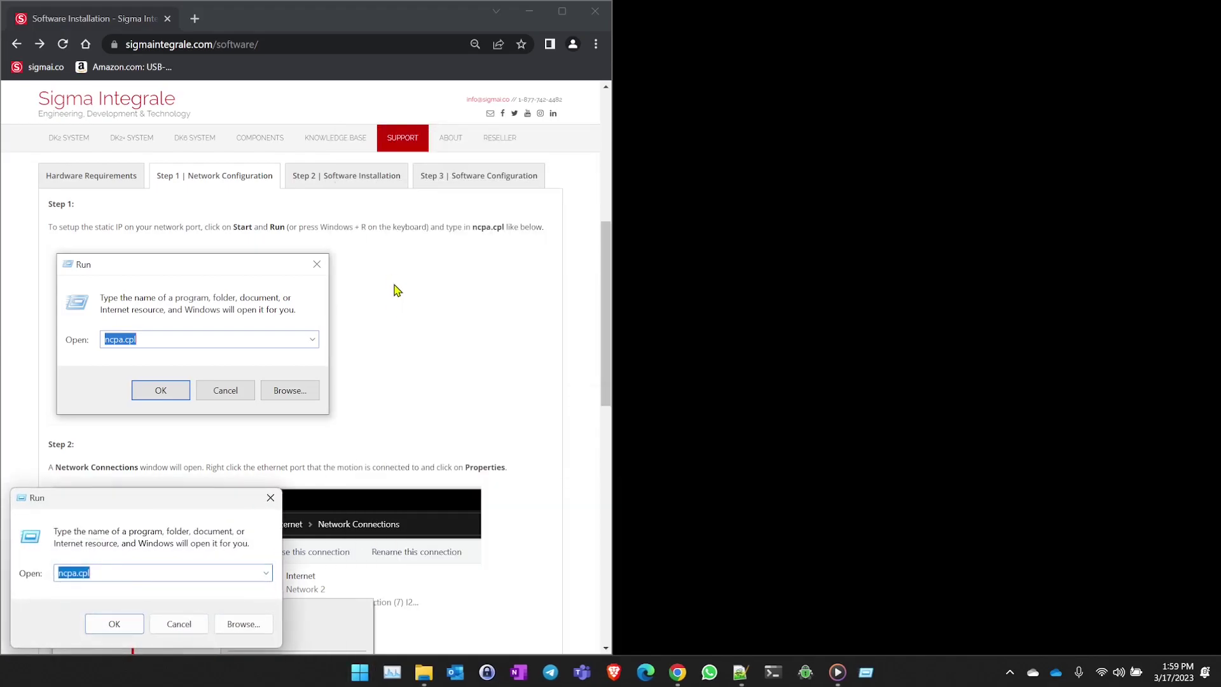
left_click_drag(163, 504, 789, 259)
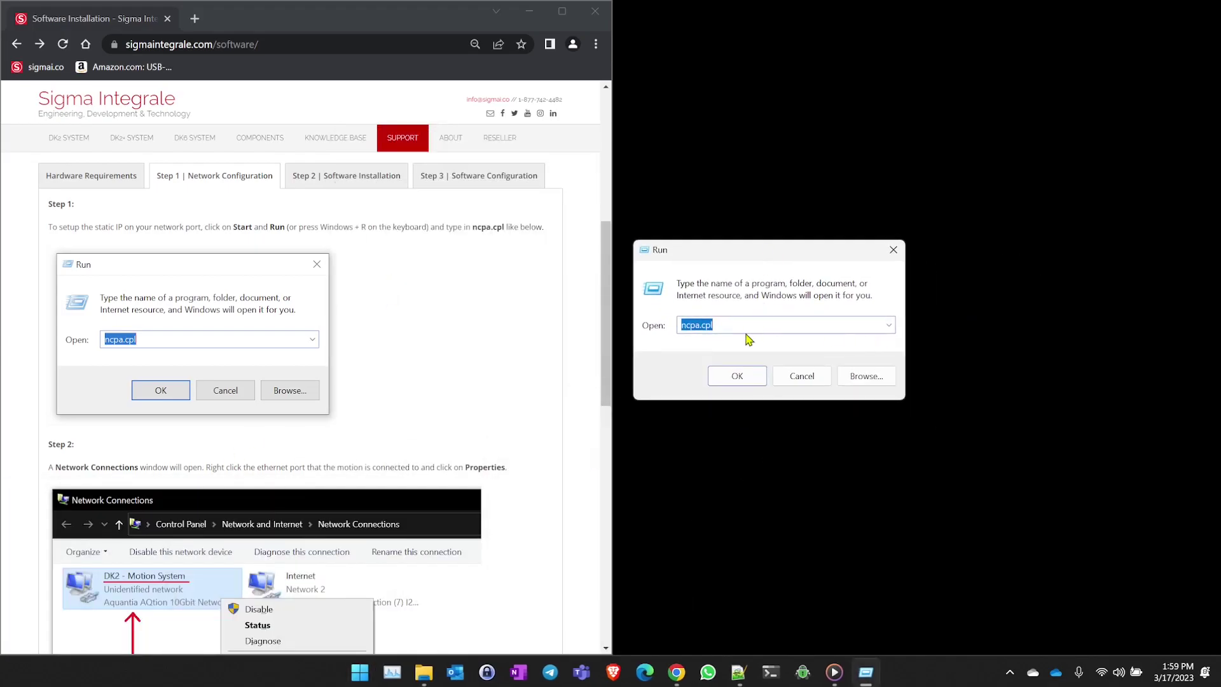
Step: Run ncpa.cpl to open the Network Connections window
type("nc")
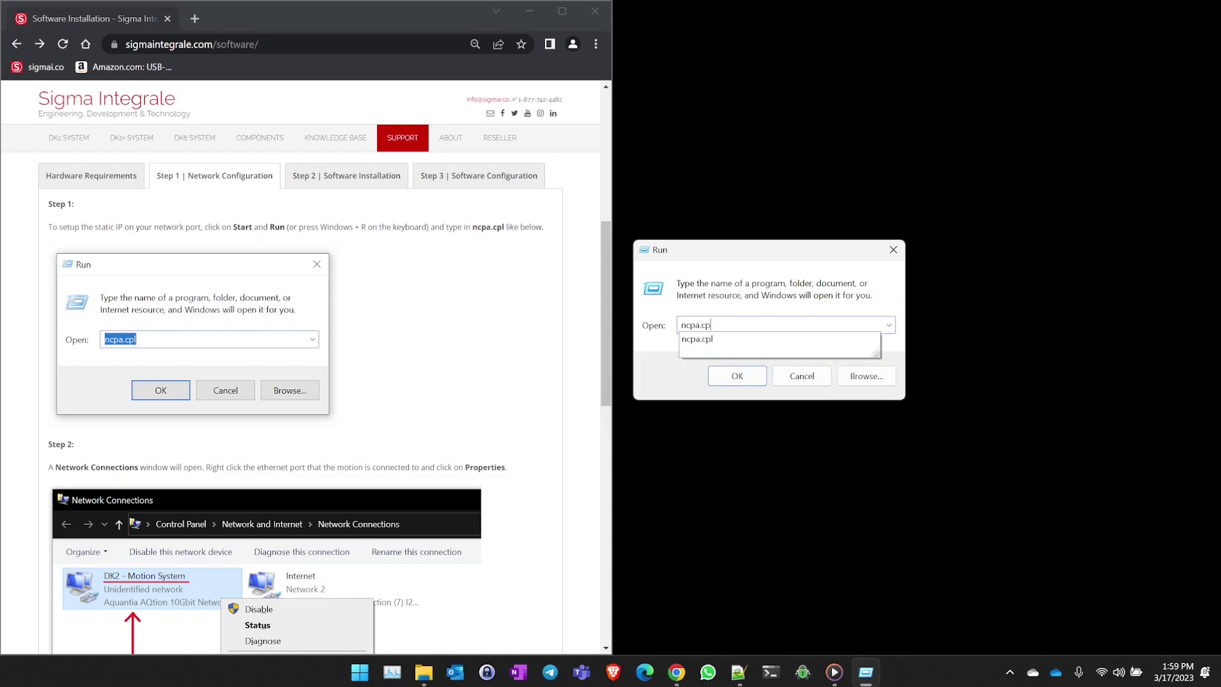
type("pa.cp")
left_click(748, 340)
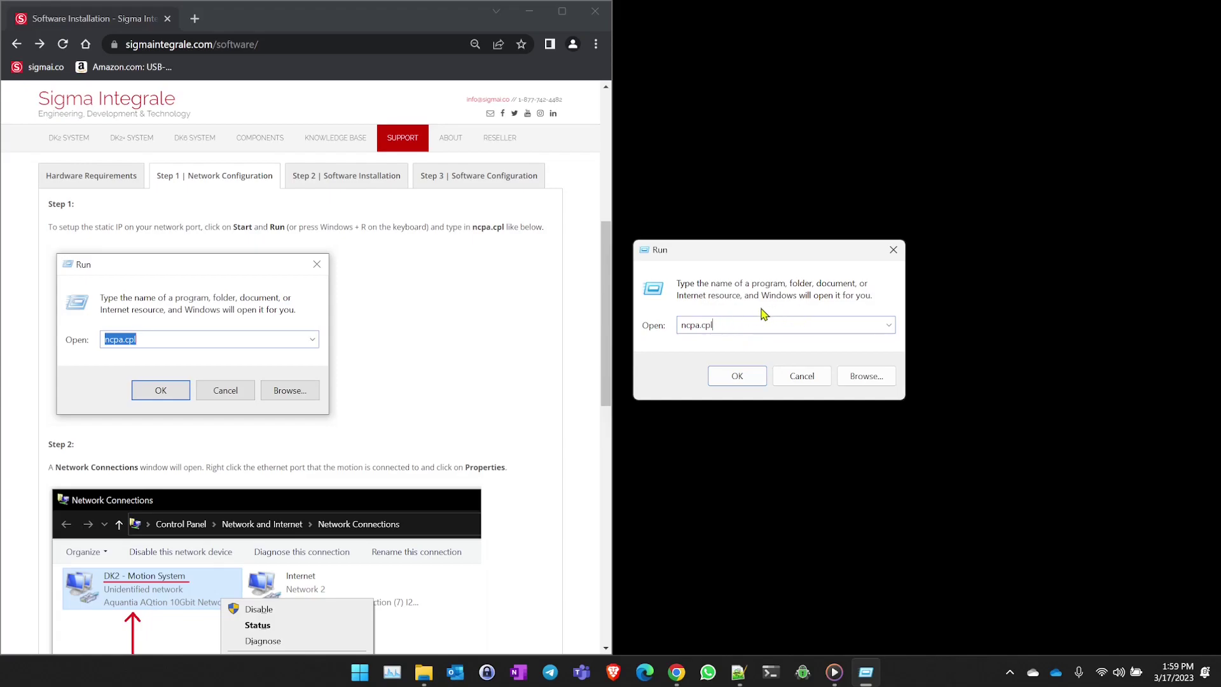
left_click(737, 376)
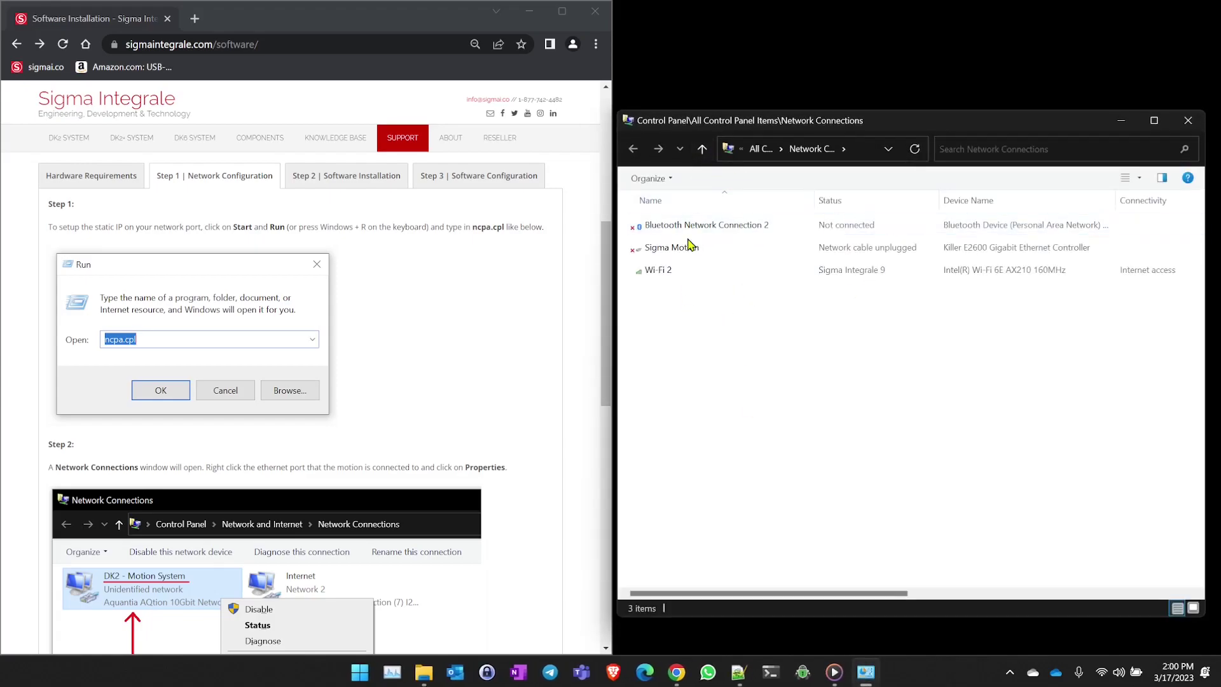
Step: Follow the Step 2 tip and rename the Sigma Motion Ethernet connection to Sigma Integrale Motion
scroll(284, 458, "down", 4)
left_click(679, 248)
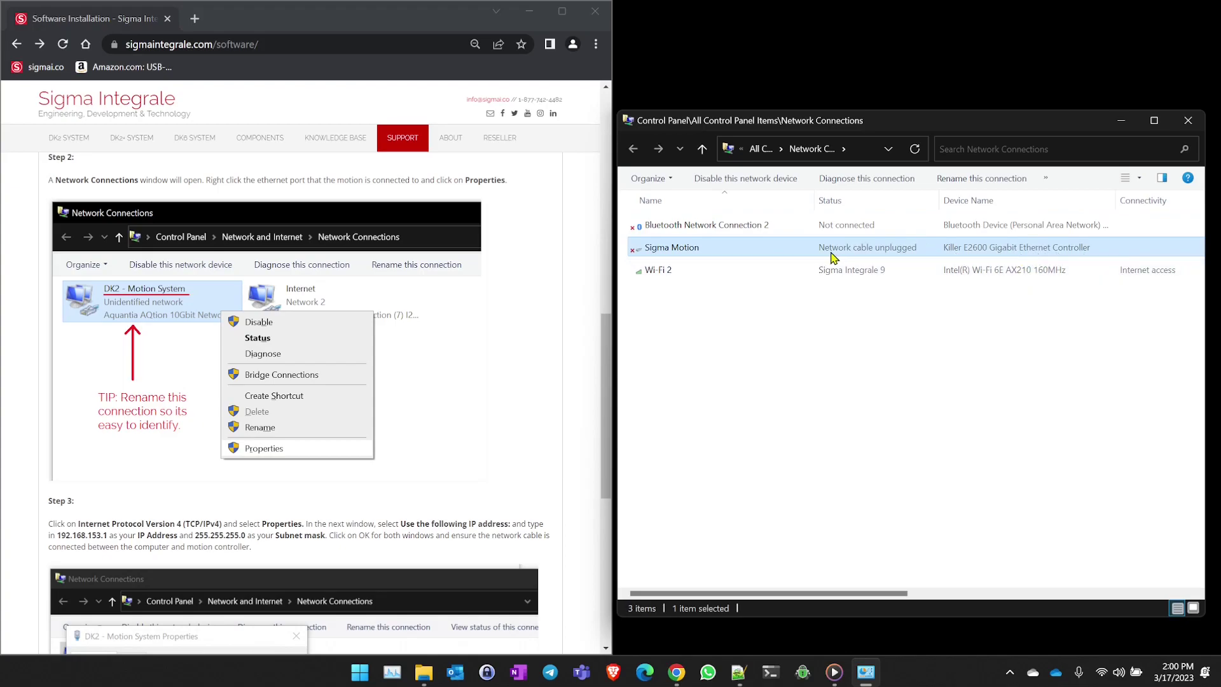
left_click(669, 252)
key("Return")
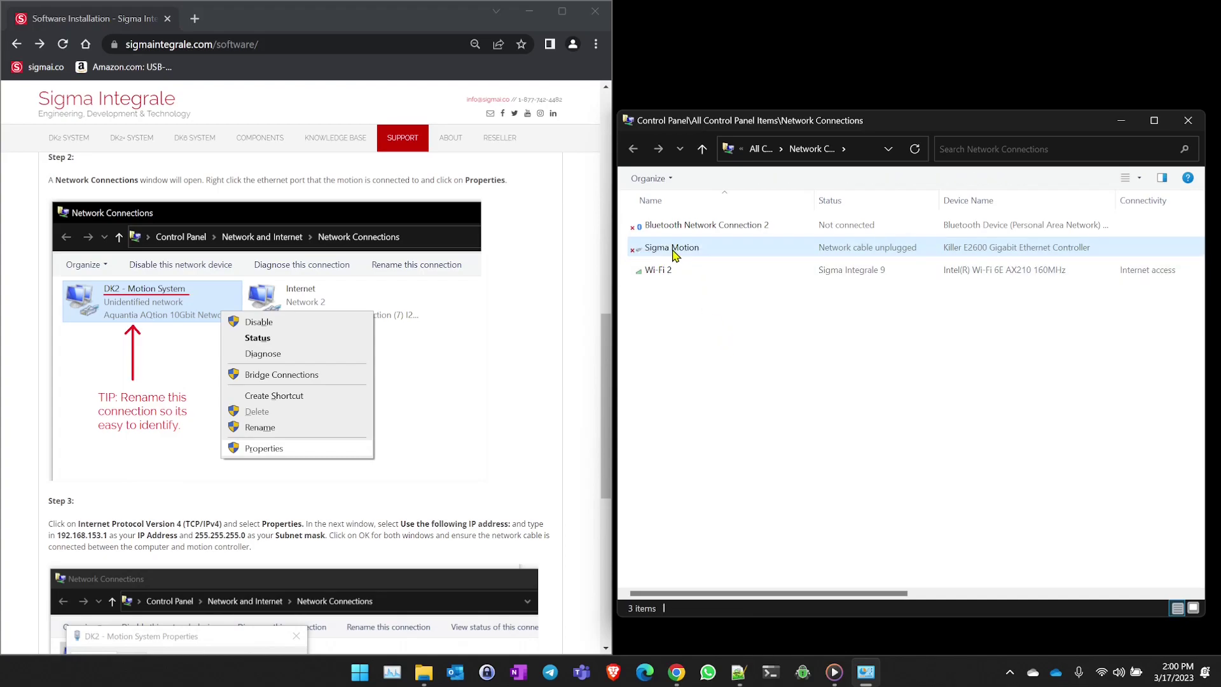
left_click(671, 251)
left_click(692, 347)
right_click(678, 249)
left_click(757, 366)
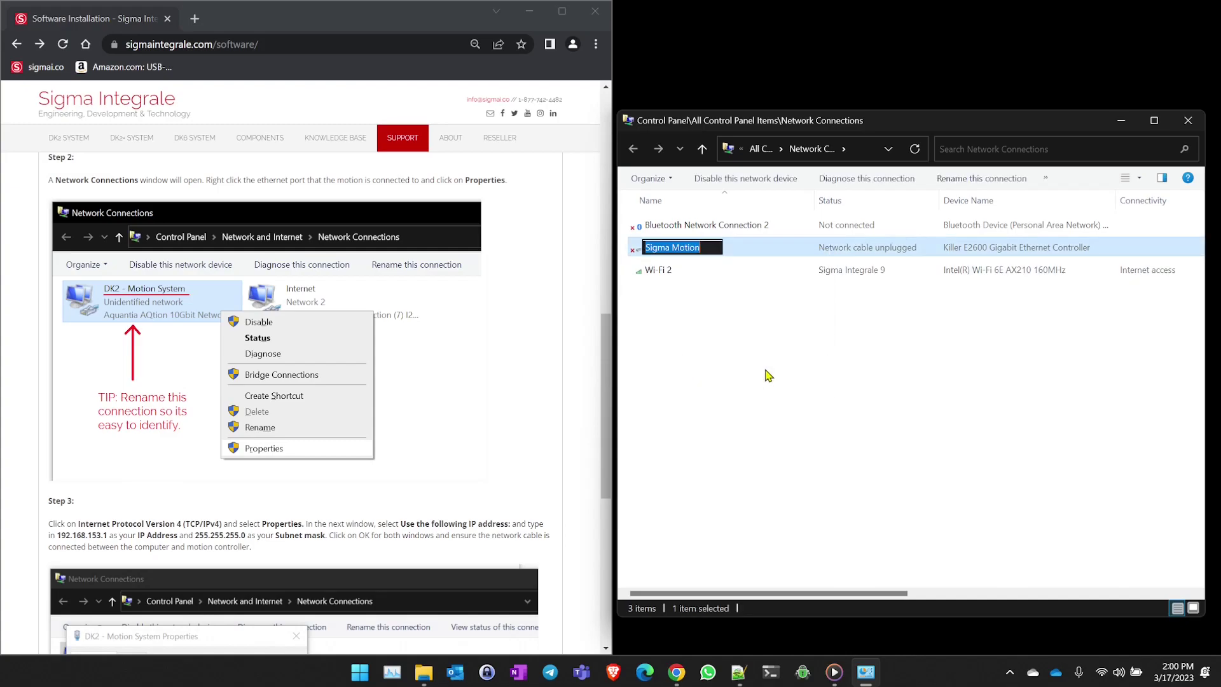
key("End")
key("BackSpace")
key("BackSpace")
key("BackSpace")
key("BackSpace")
type("Inte")
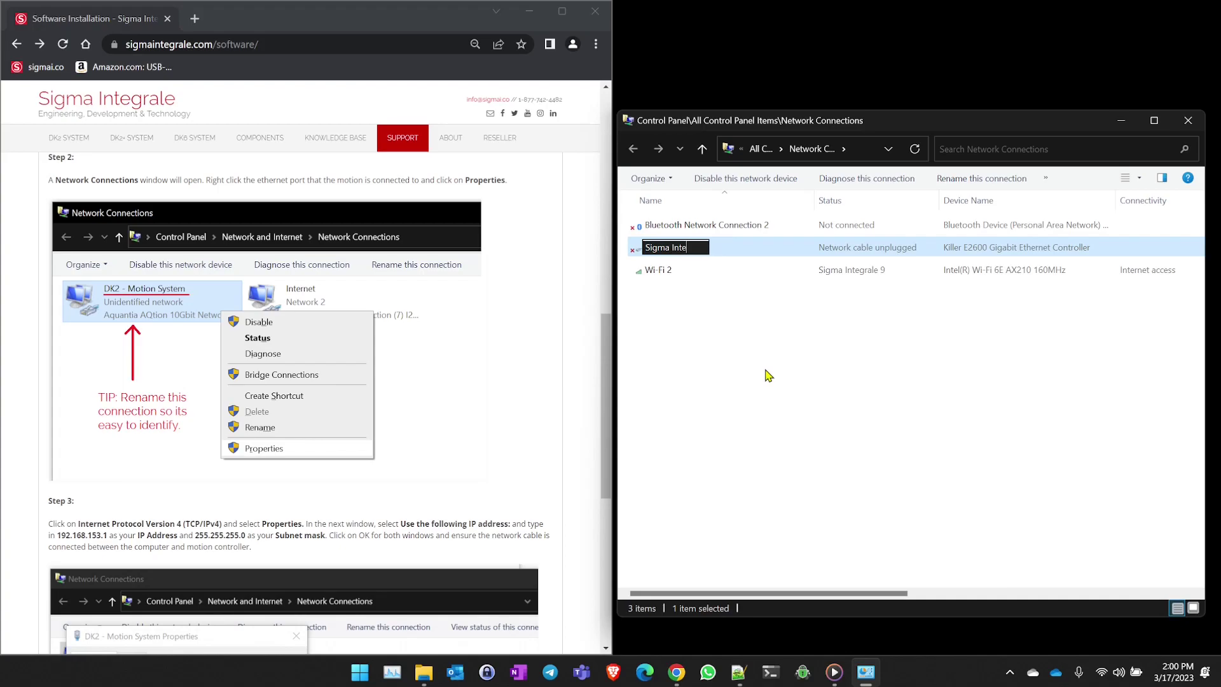
type("grale Motion")
key("Return")
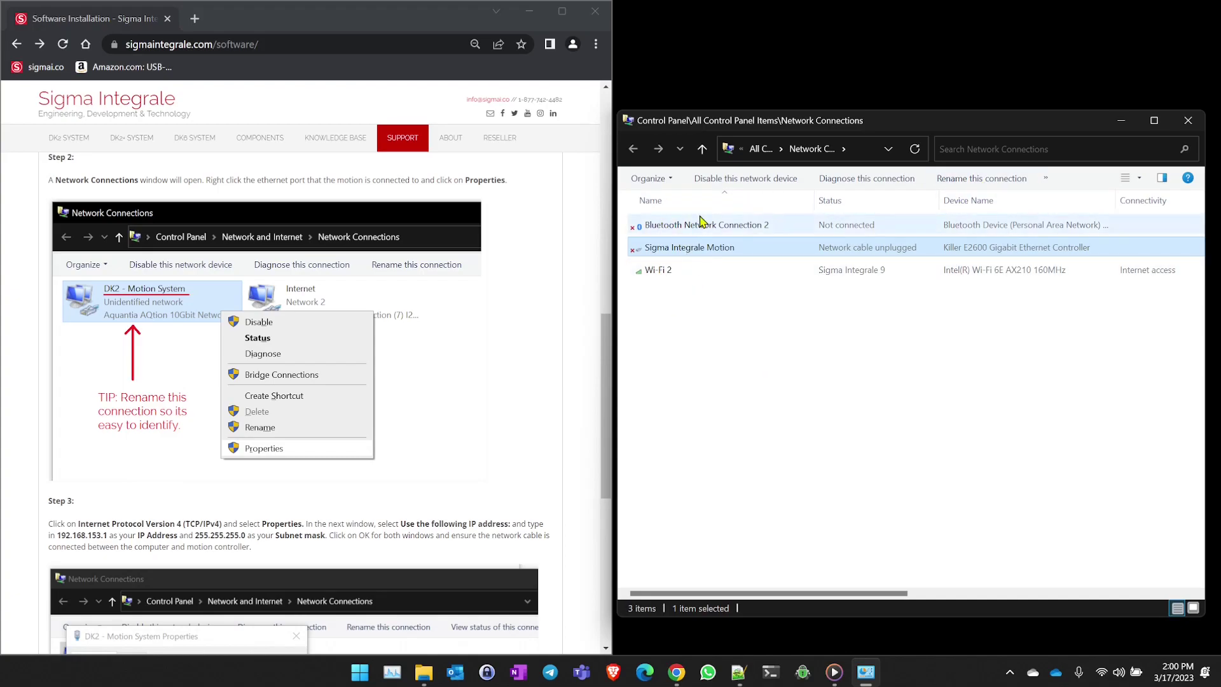
left_click(738, 379)
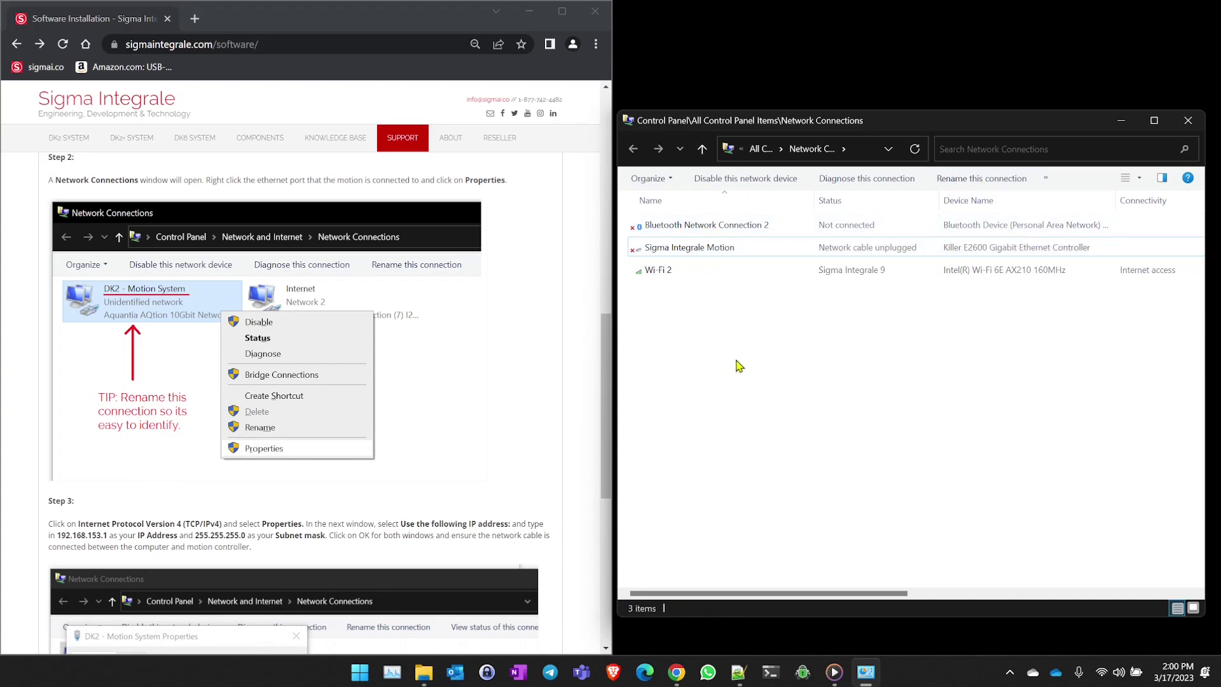
Step: Open the properties of the Sigma Integrale Motion connection
left_click(668, 269)
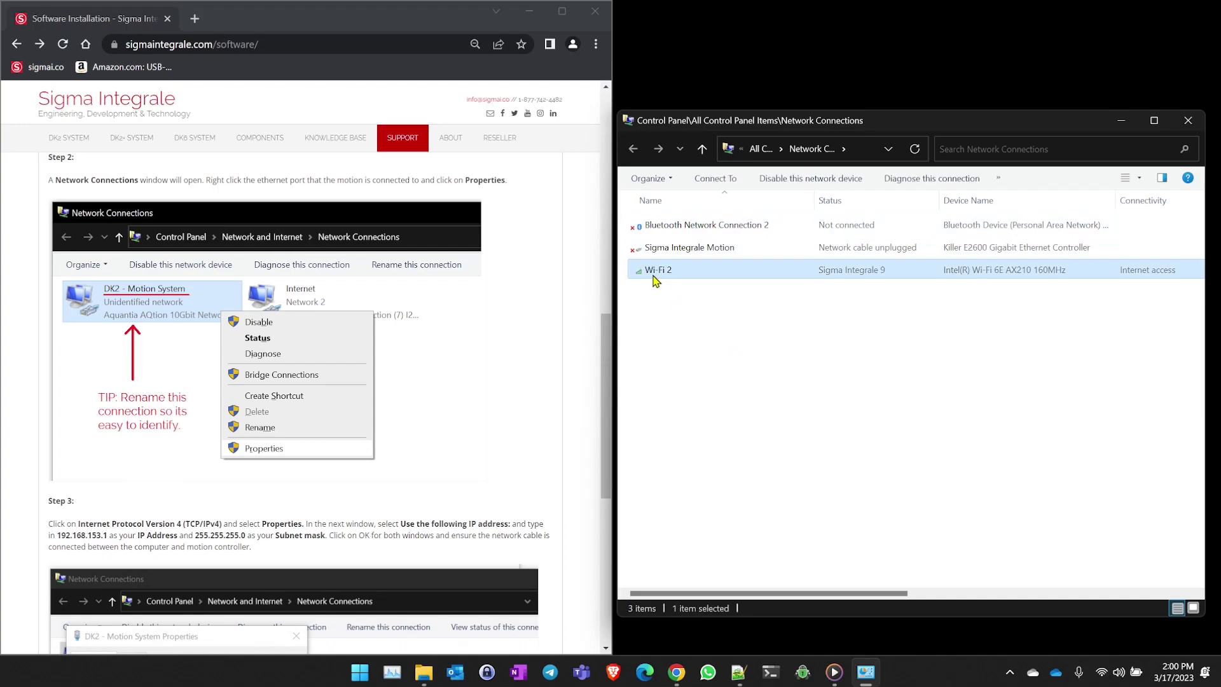
left_click(668, 247)
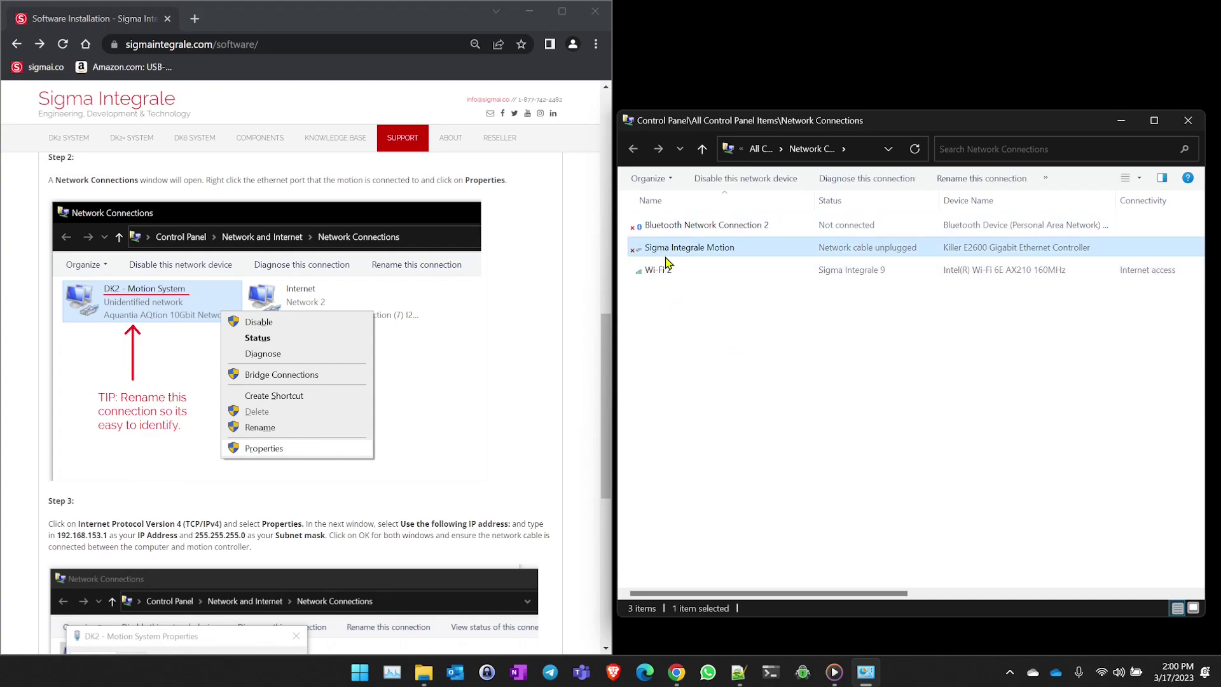
right_click(700, 252)
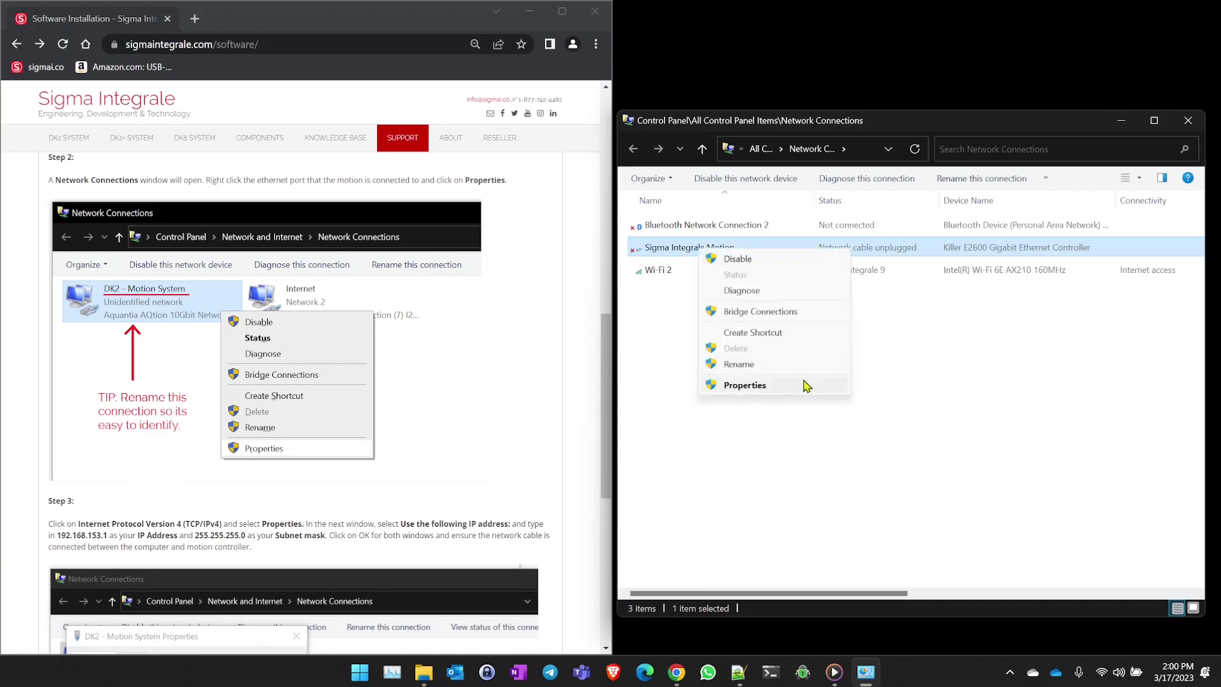
left_click(746, 386)
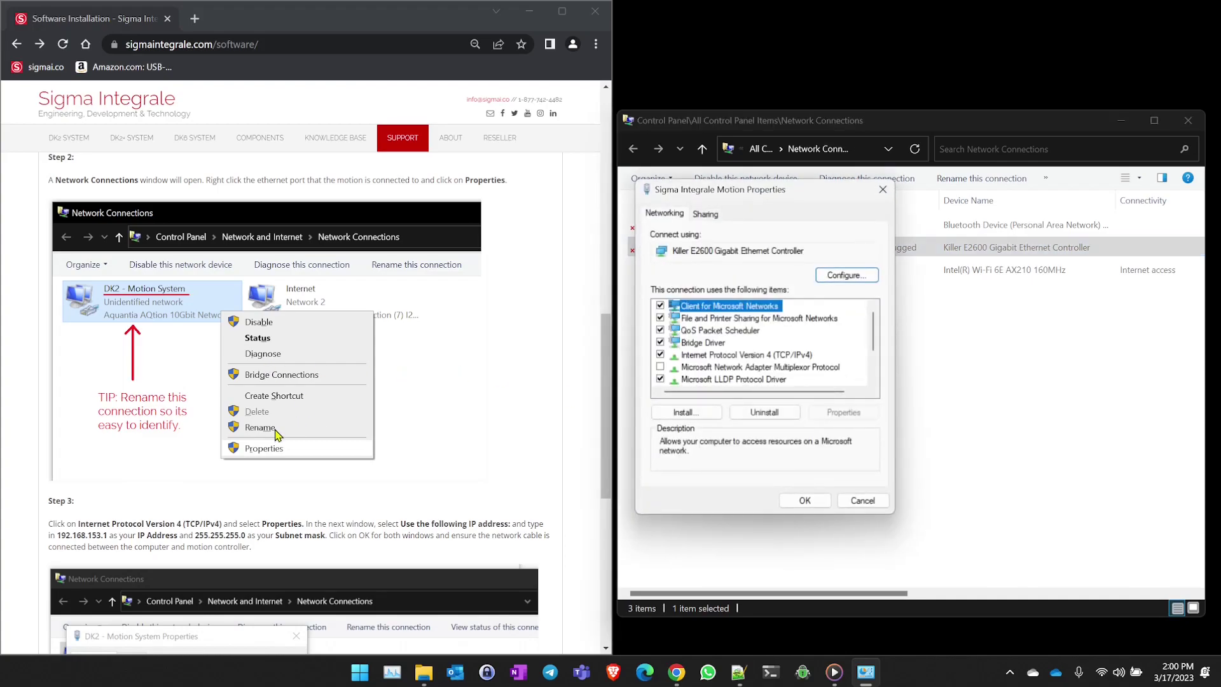
Step: Show the Step 3 instructions and open the connection's Internet Protocol Version 4 (TCP/IPv4) properties, placing that dialog beside the browser
scroll(340, 391, "down", 5)
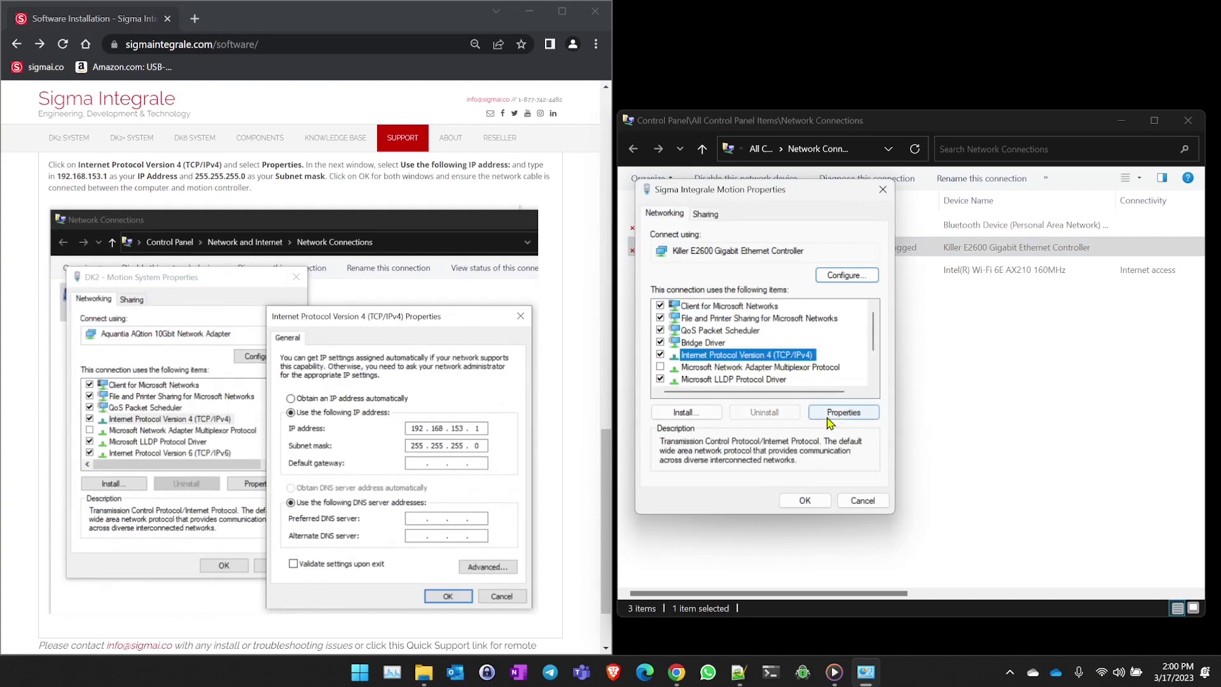
left_click_drag(80, 166, 216, 175)
left_click(234, 175)
left_click(851, 413)
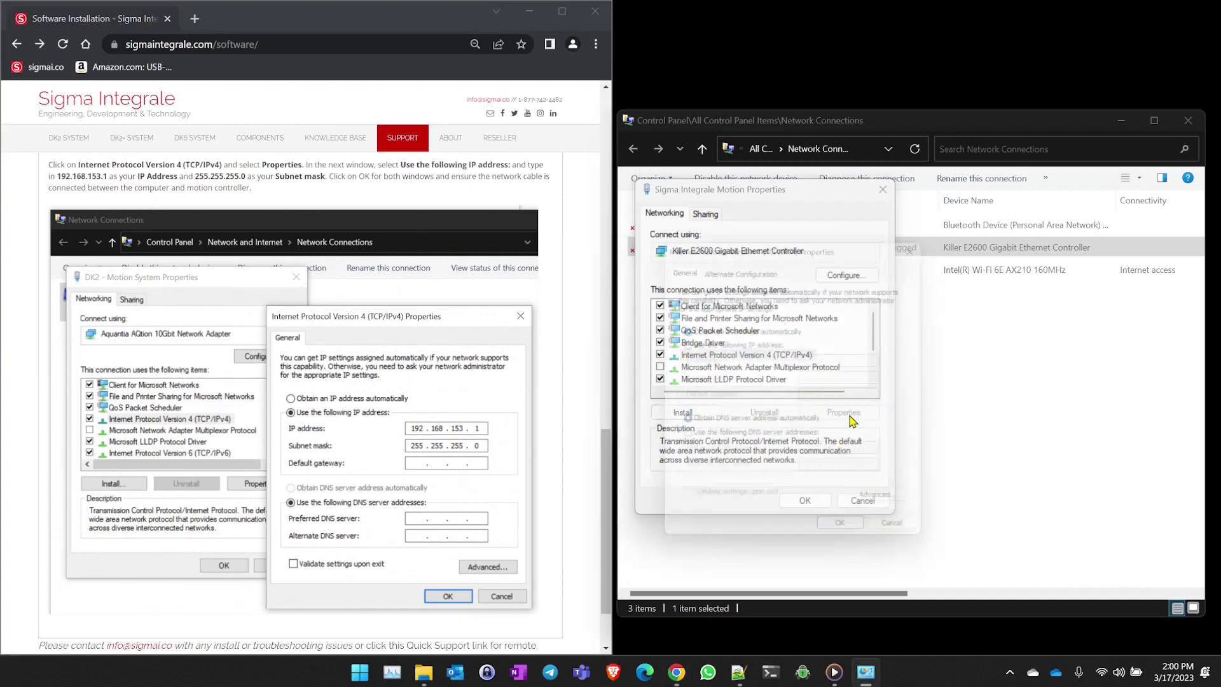
left_click_drag(740, 252, 696, 172)
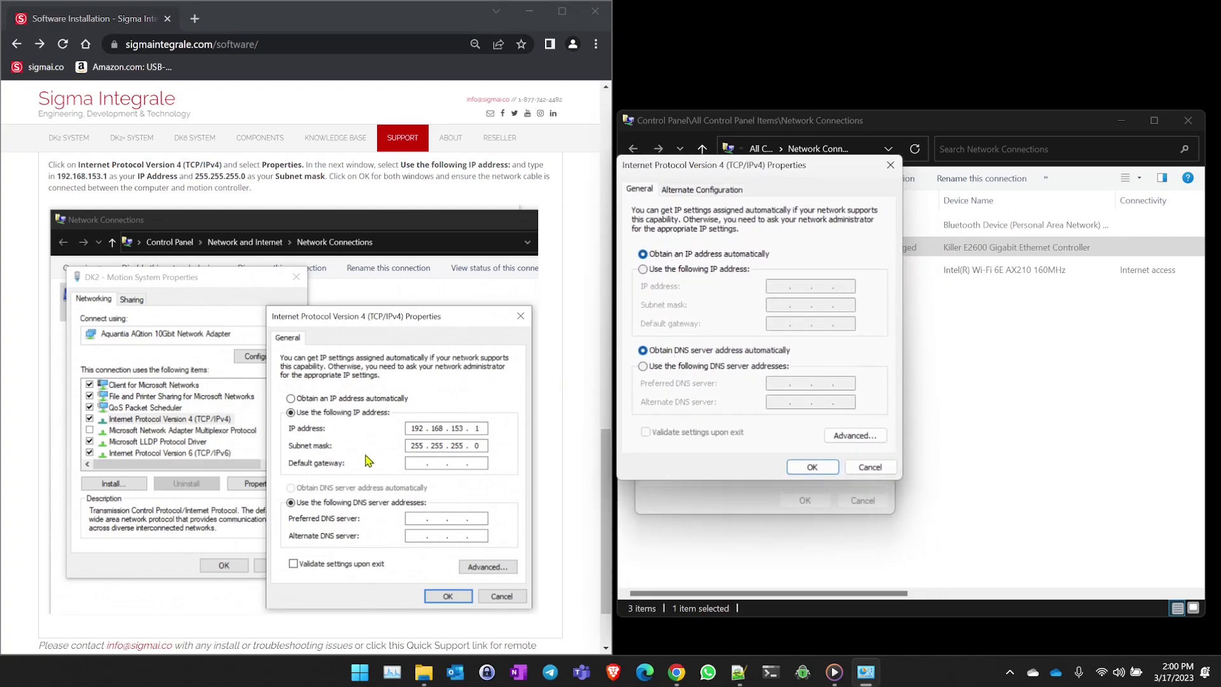
Step: Assign the static IP address 192.168.153.1 with subnet mask 255.255.255.0 and accept both properties dialogs
left_click(643, 269)
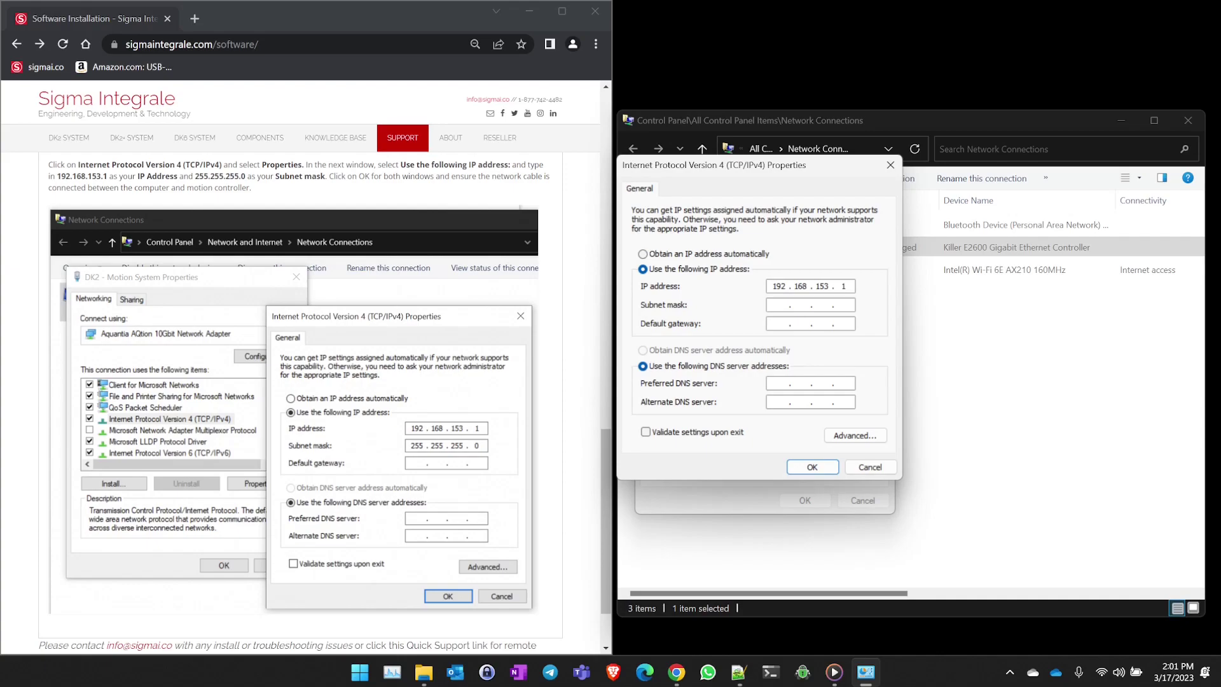
left_click(776, 306)
left_click(813, 467)
left_click(804, 507)
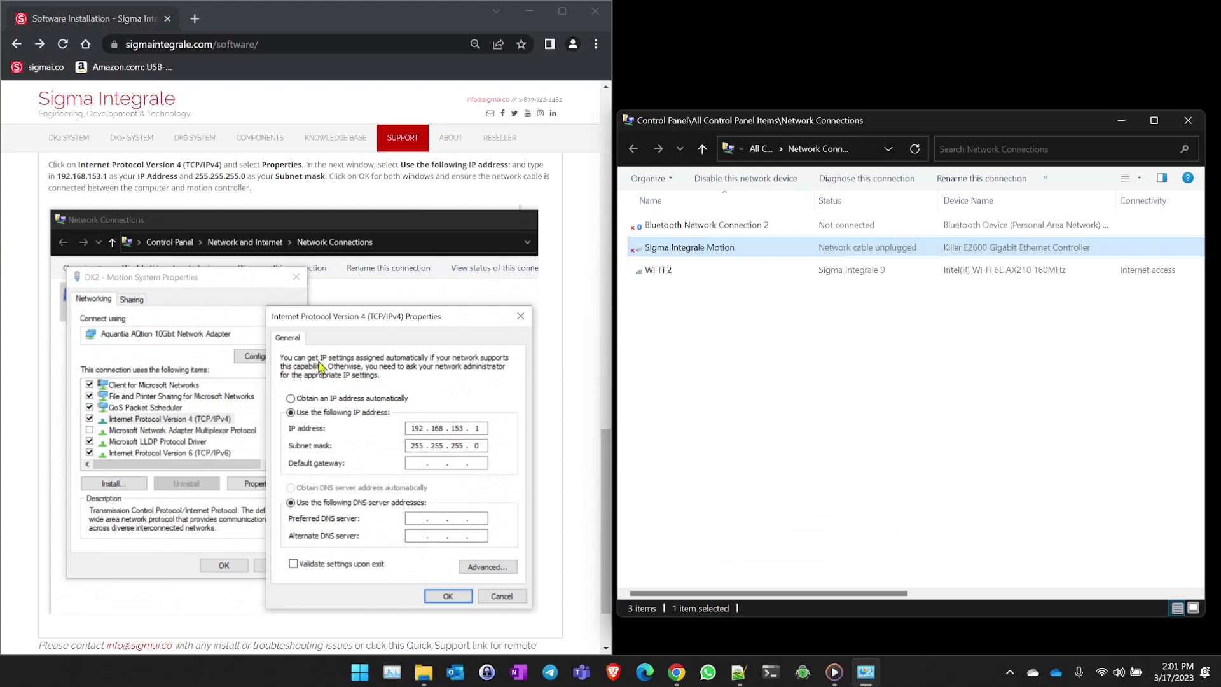
Step: Show the Step 2 Software Installation instructions on the web page and close the Network Connections window
scroll(324, 362, "down", 2)
scroll(342, 410, "up", 7)
scroll(341, 409, "up", 8)
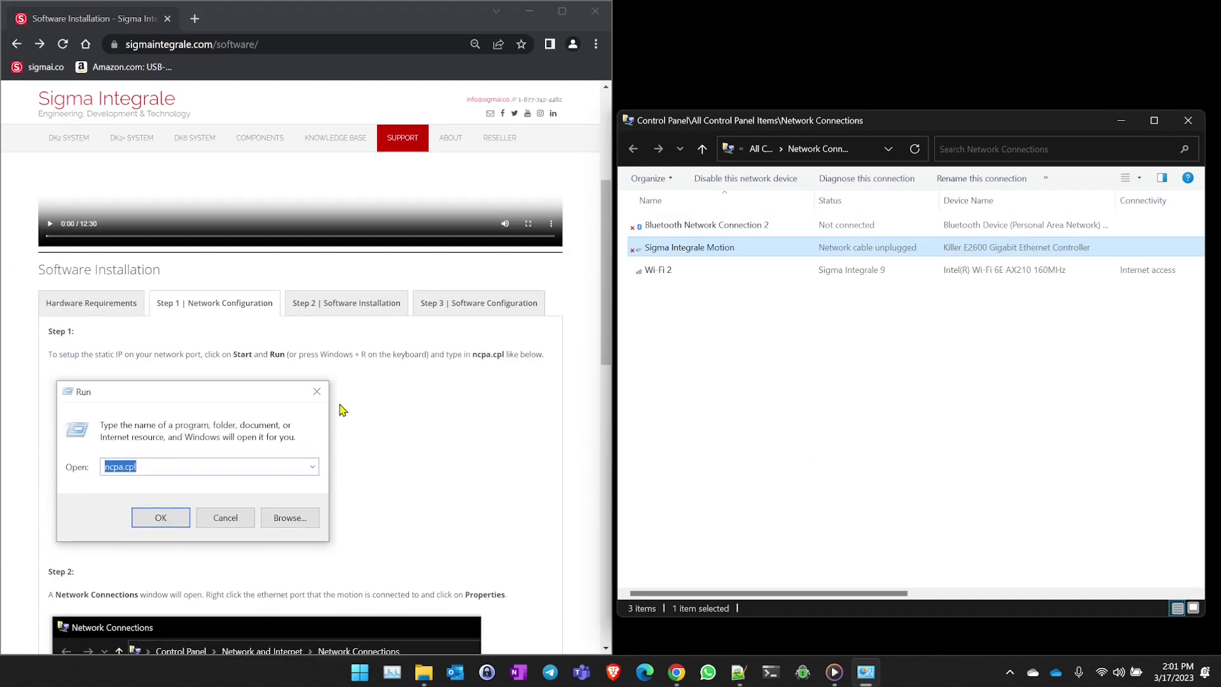
scroll(376, 417, "down", 4)
left_click(371, 240)
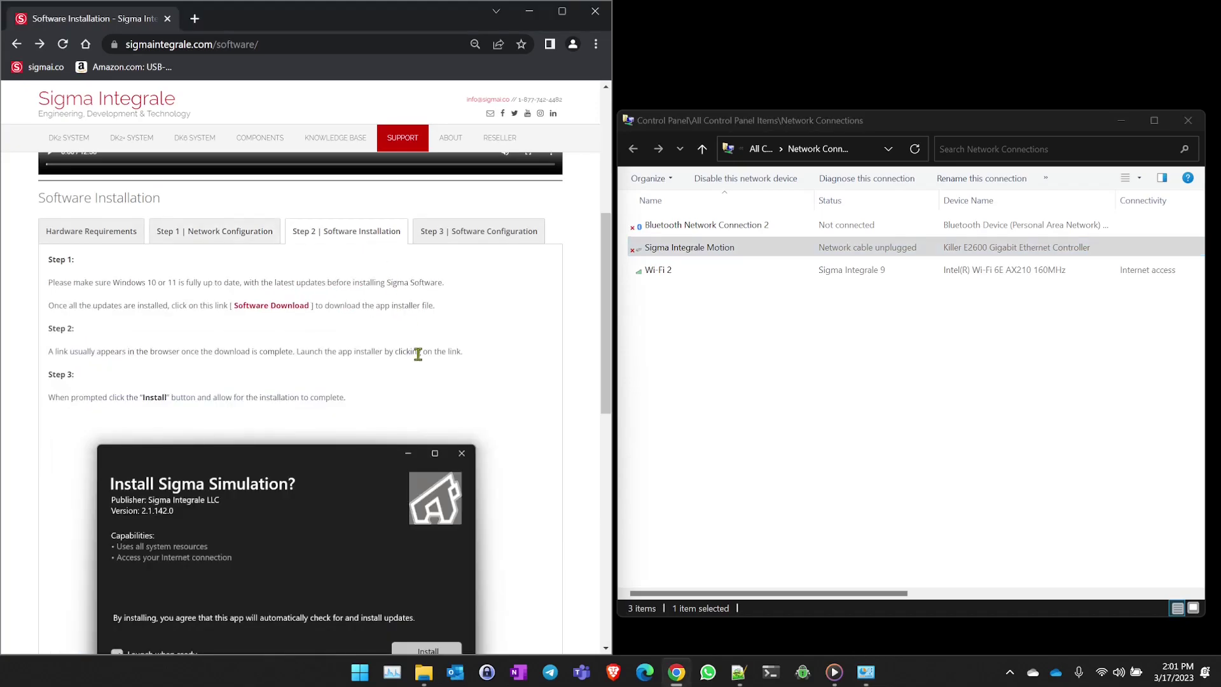
scroll(503, 362, "down", 1)
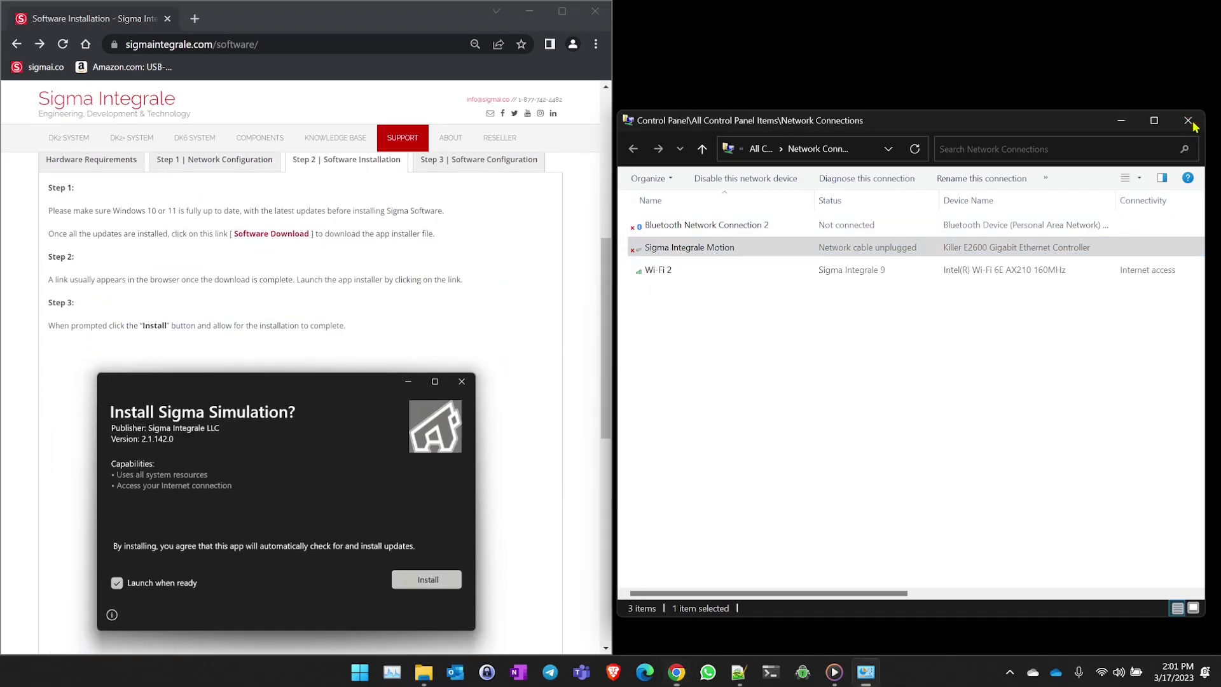
left_click(1188, 120)
Step: Download the Sigma software app installer, launch it and install Sigma Simulation with Launch when ready enabled
left_click(284, 240)
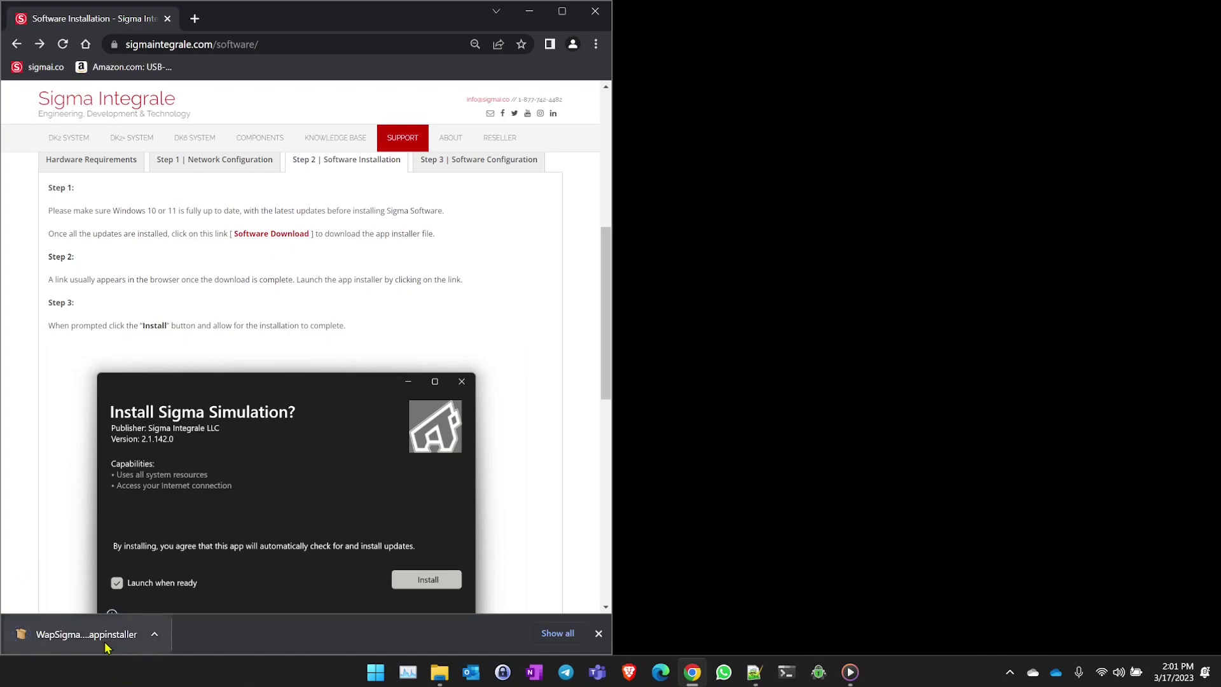
left_click(105, 639)
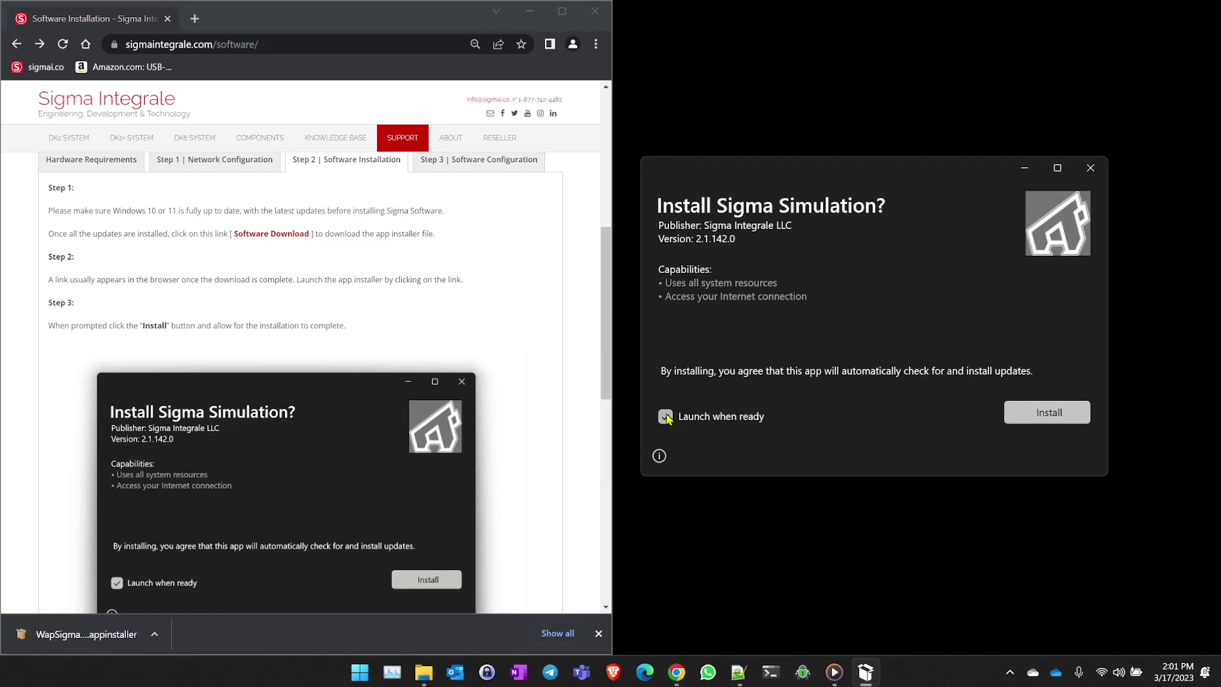
left_click(1047, 419)
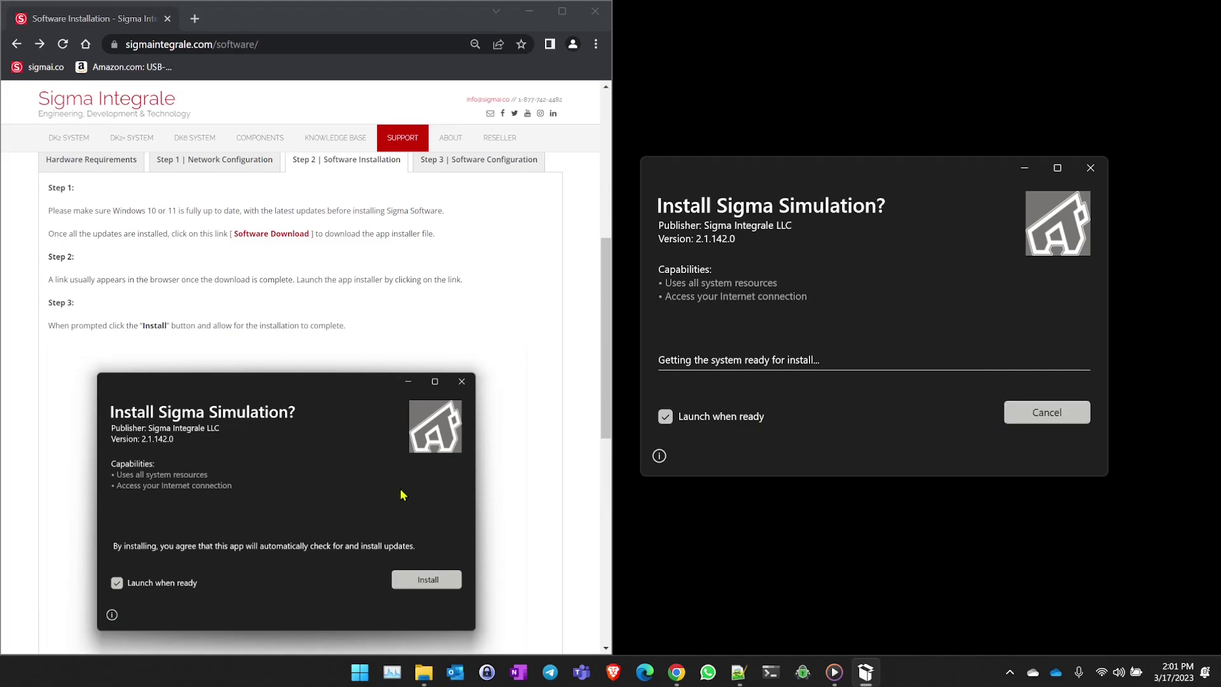
Step: Examine the Step 4 firewall access instructions, and show the Step 3 Software Configuration instructions on rig dimensions
scroll(445, 519, "down", 5)
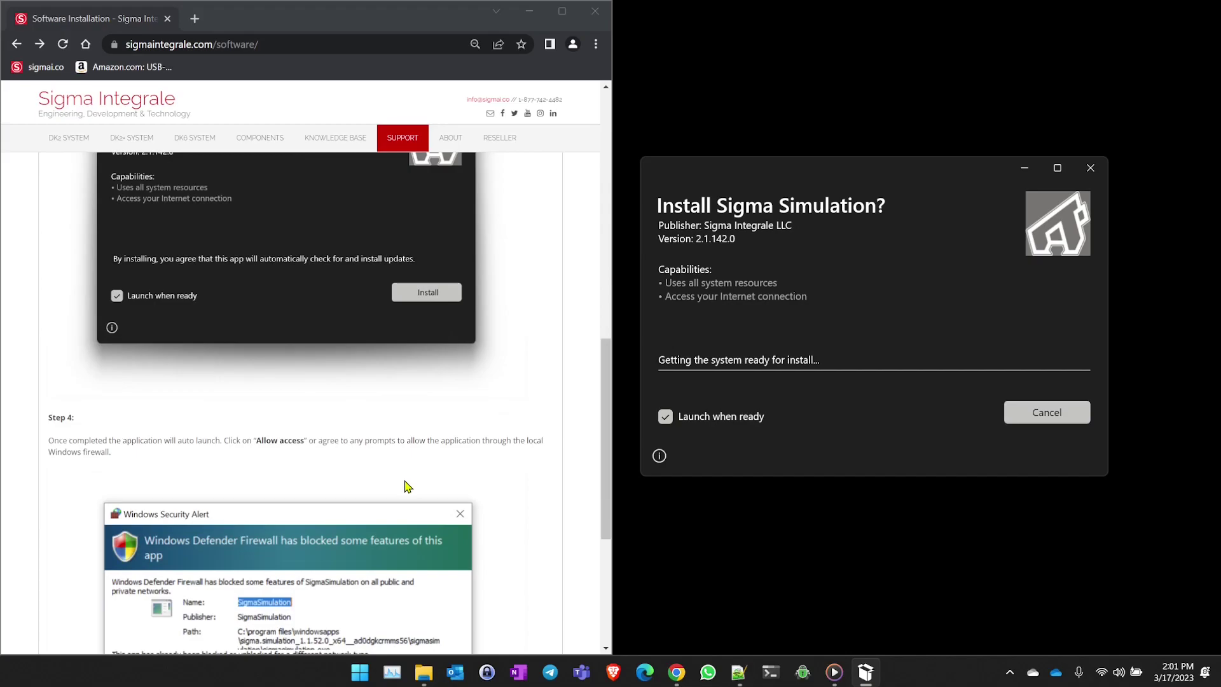
scroll(404, 419, "down", 4)
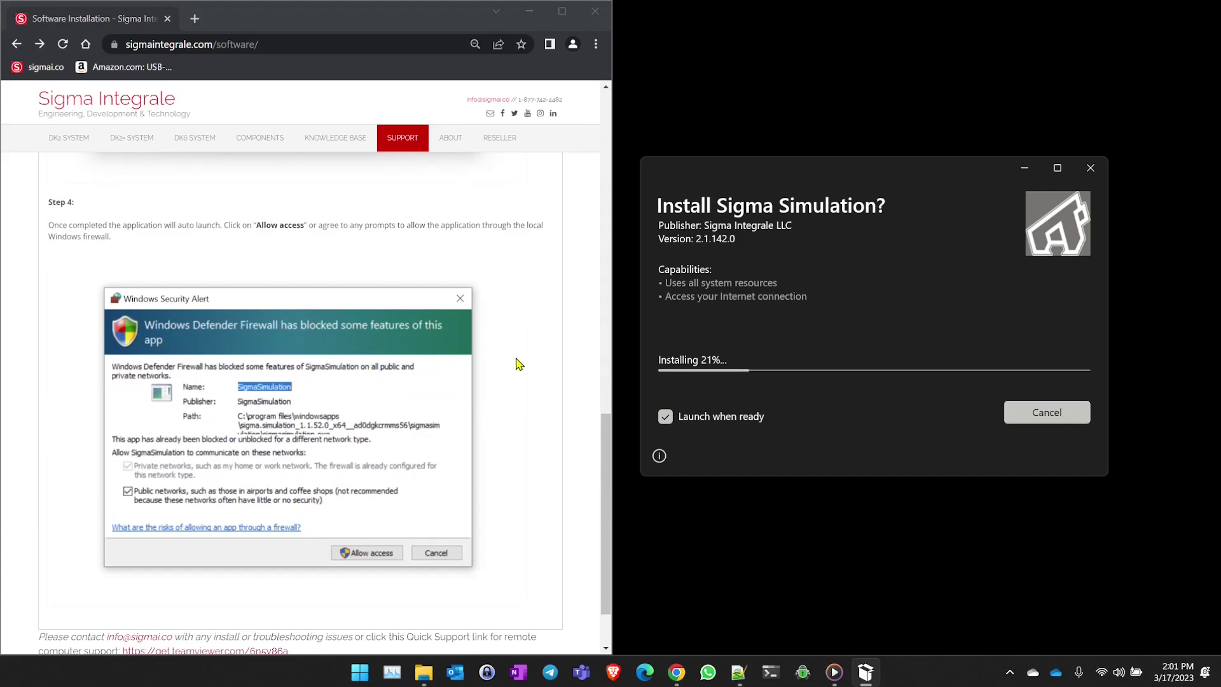
scroll(471, 365, "down", 1)
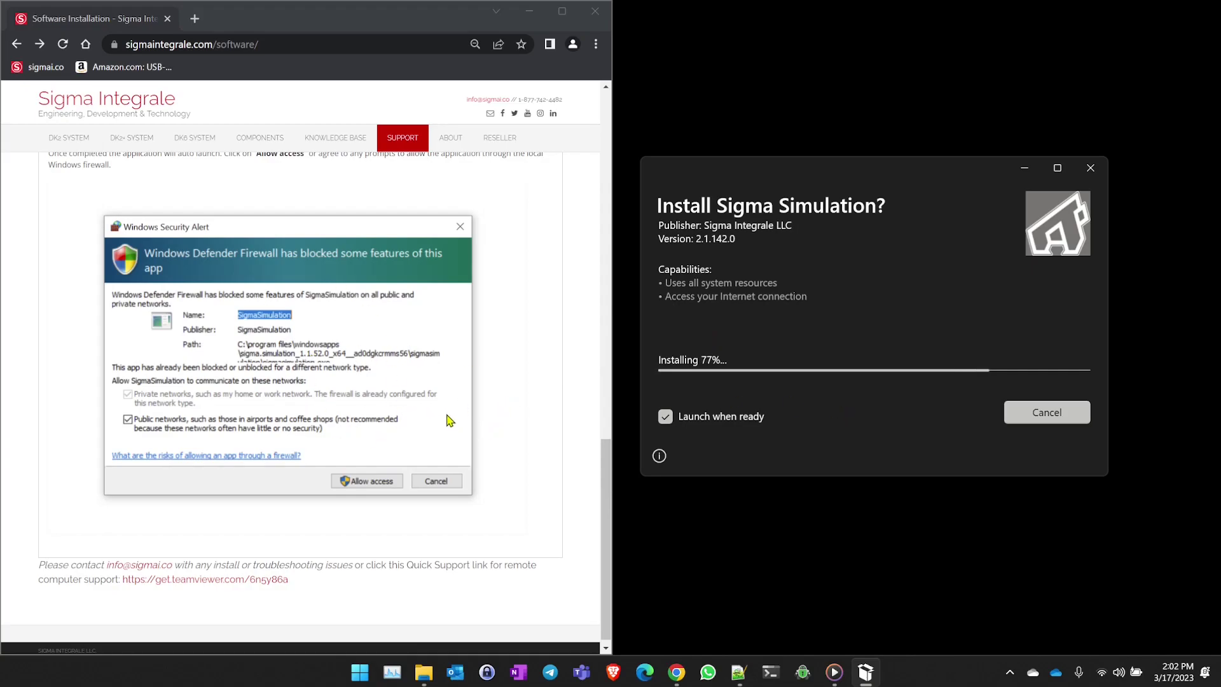
scroll(469, 534, "down", 1)
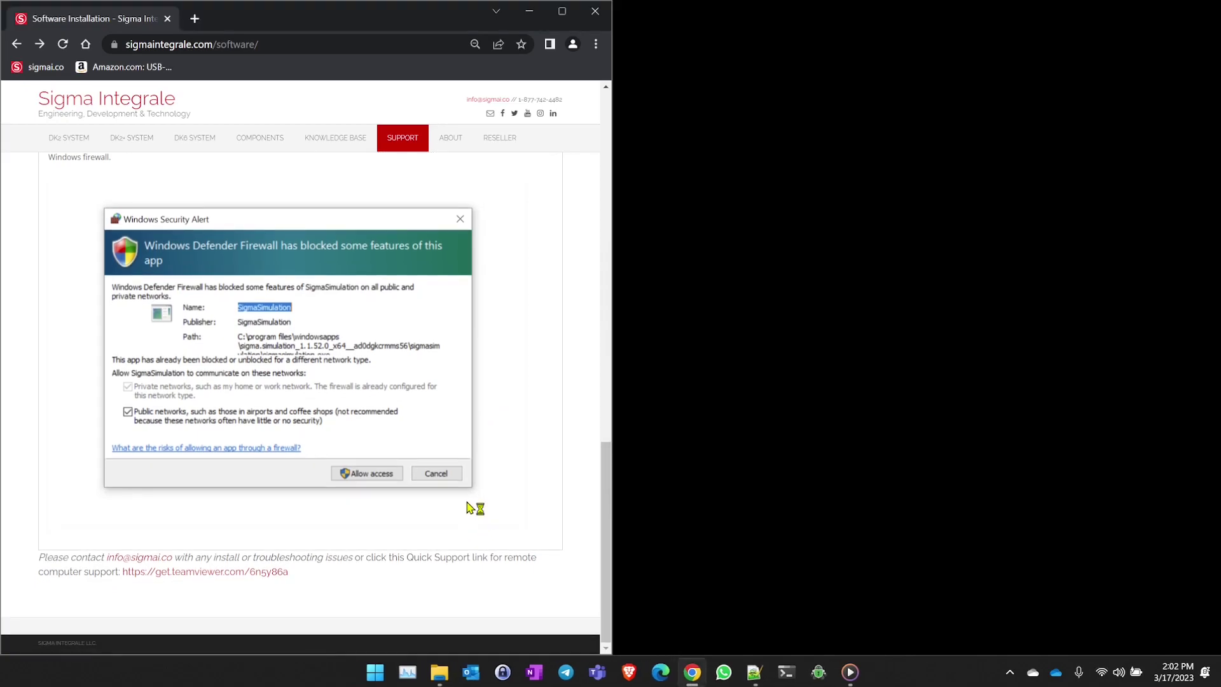
scroll(463, 474, "up", 10)
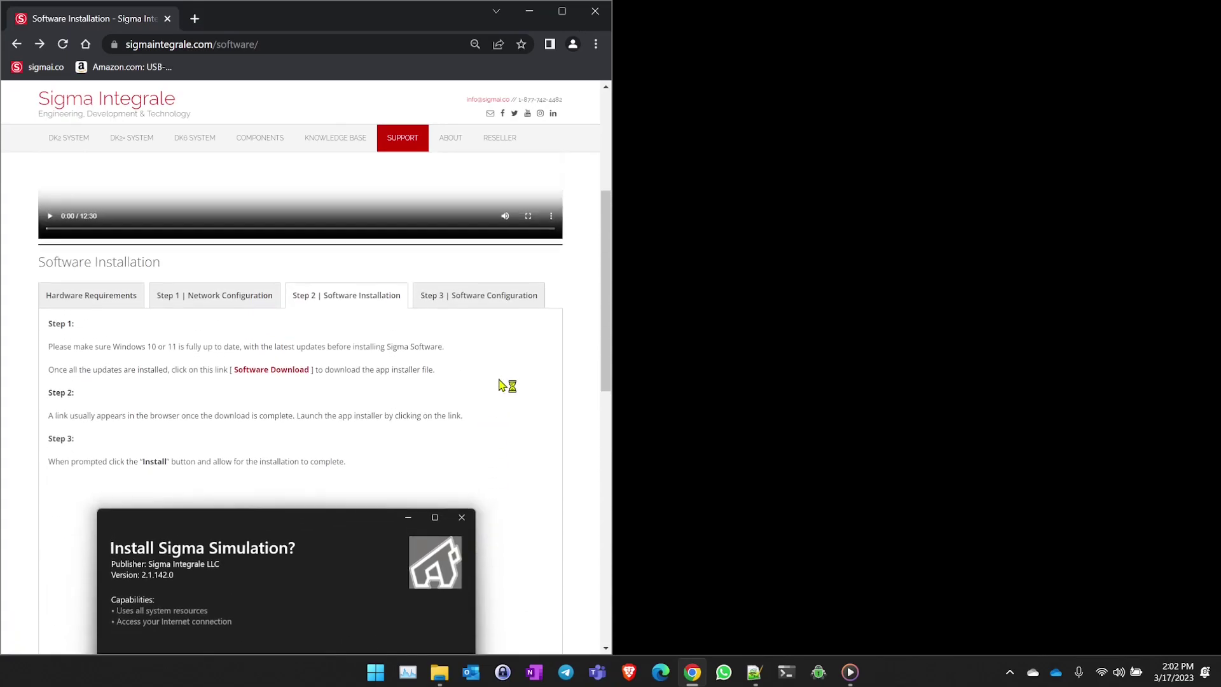
left_click(477, 303)
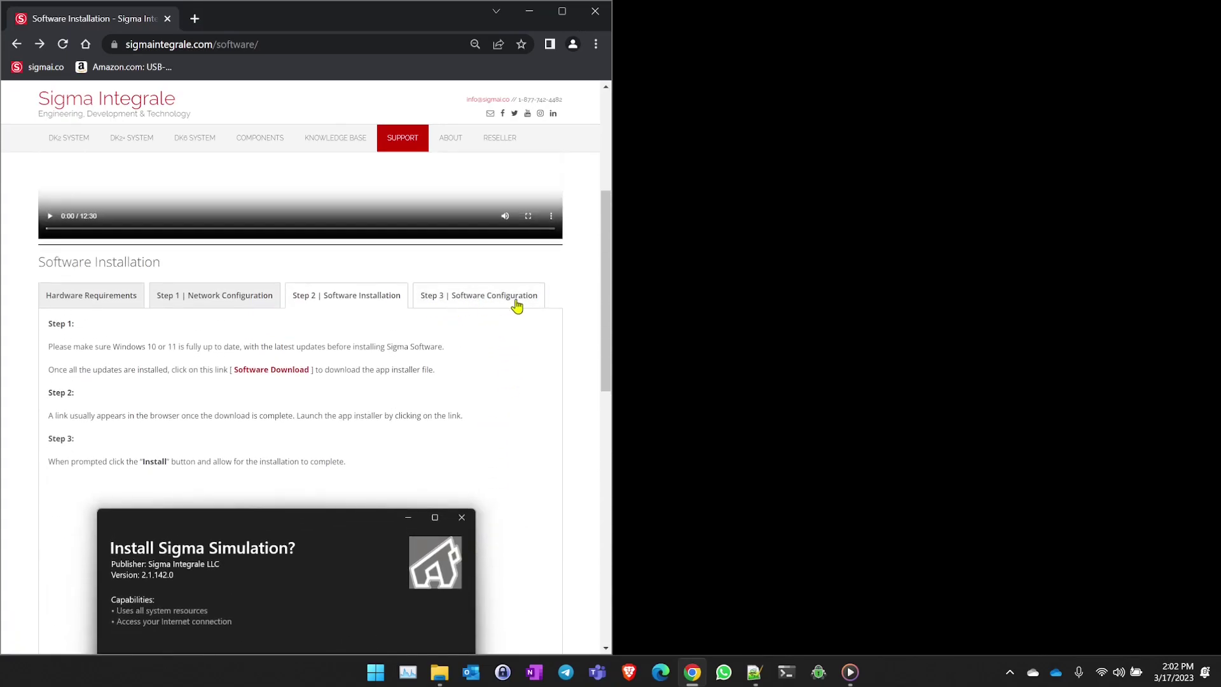
scroll(438, 370, "down", 2)
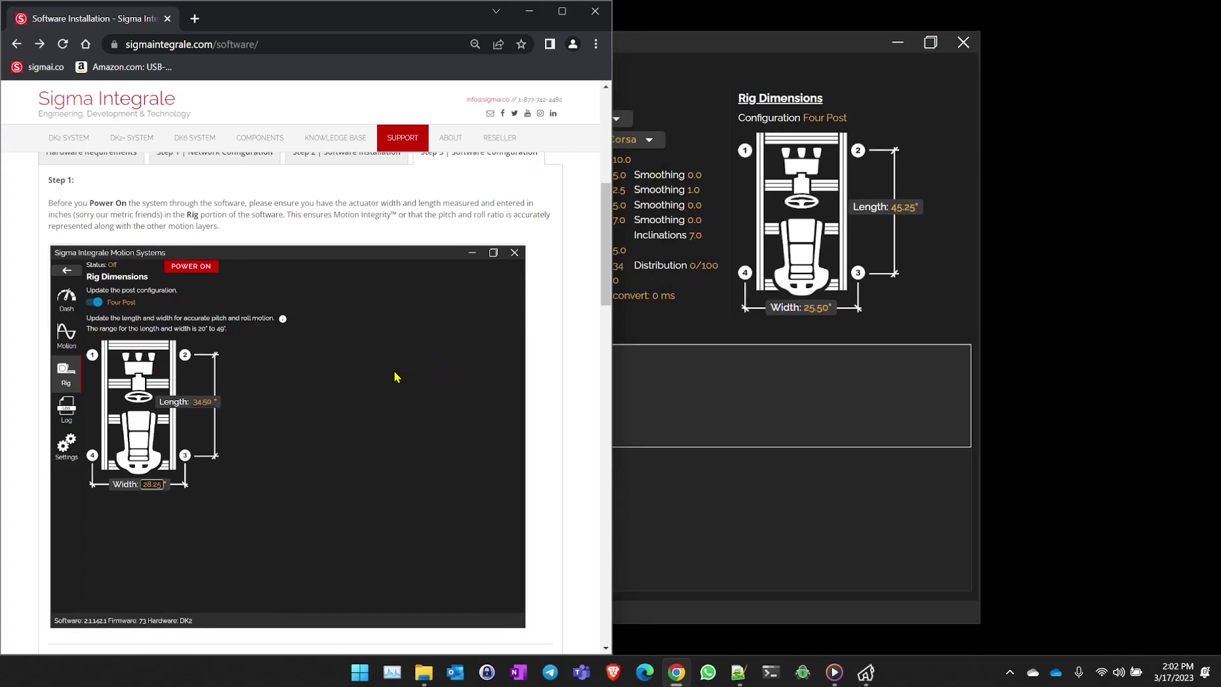
Step: Minimize the browser, switch to Sigma Integrale Motion Systems and set the Rig post configuration to Four Post
left_click(529, 11)
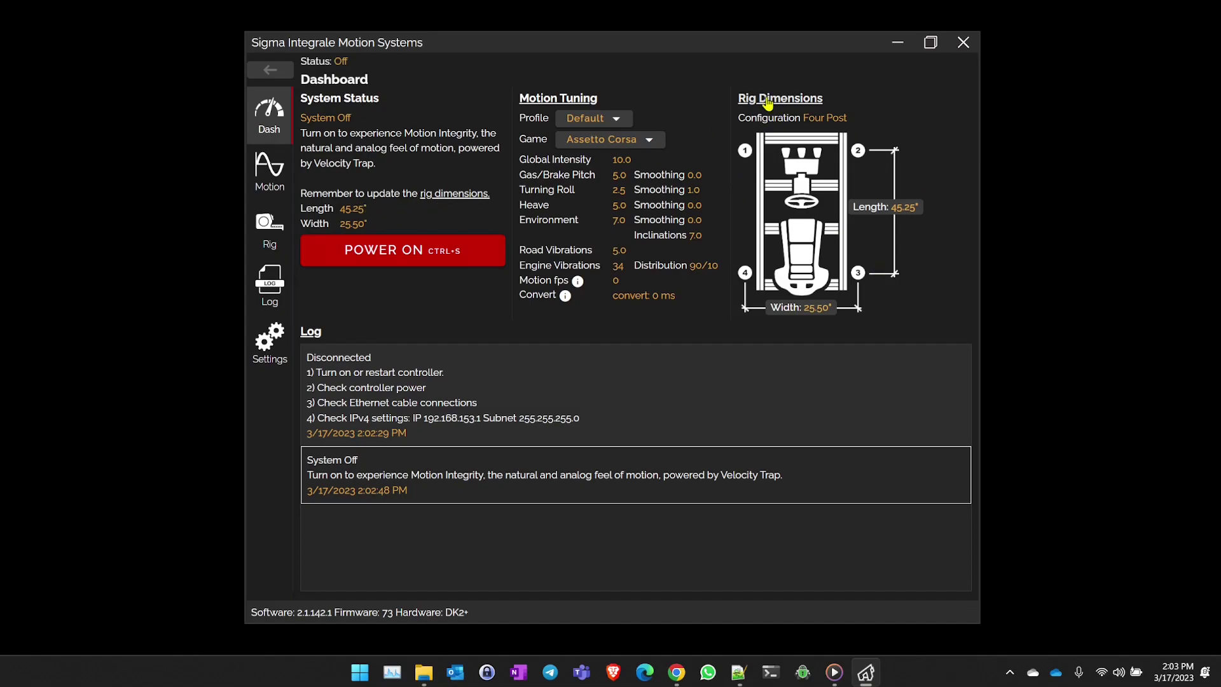
left_click(267, 235)
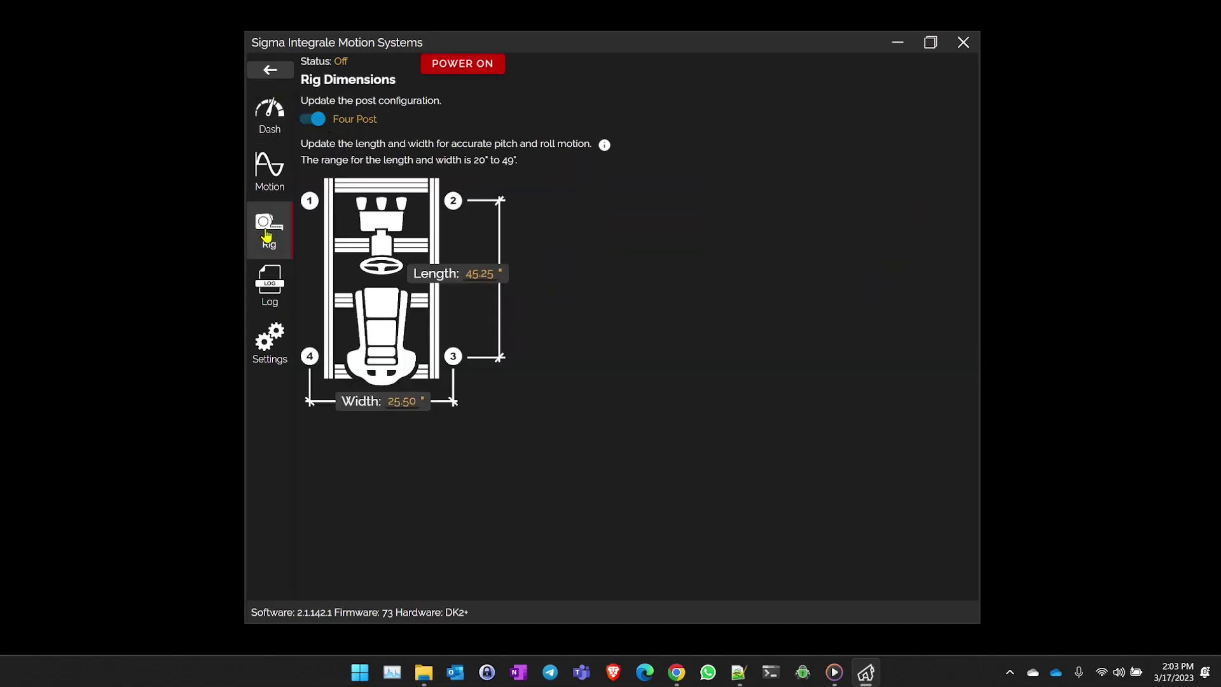
left_click(313, 121)
left_click(327, 124)
Step: Set the rig length to 36.50 inches
left_click(476, 274)
key("ctrl+a")
key("BackSpace")
left_click(536, 406)
Step: Set the rig width to 25.00 inches
left_click(406, 402)
key("ctrl+a")
key("BackSpace")
type("25.00")
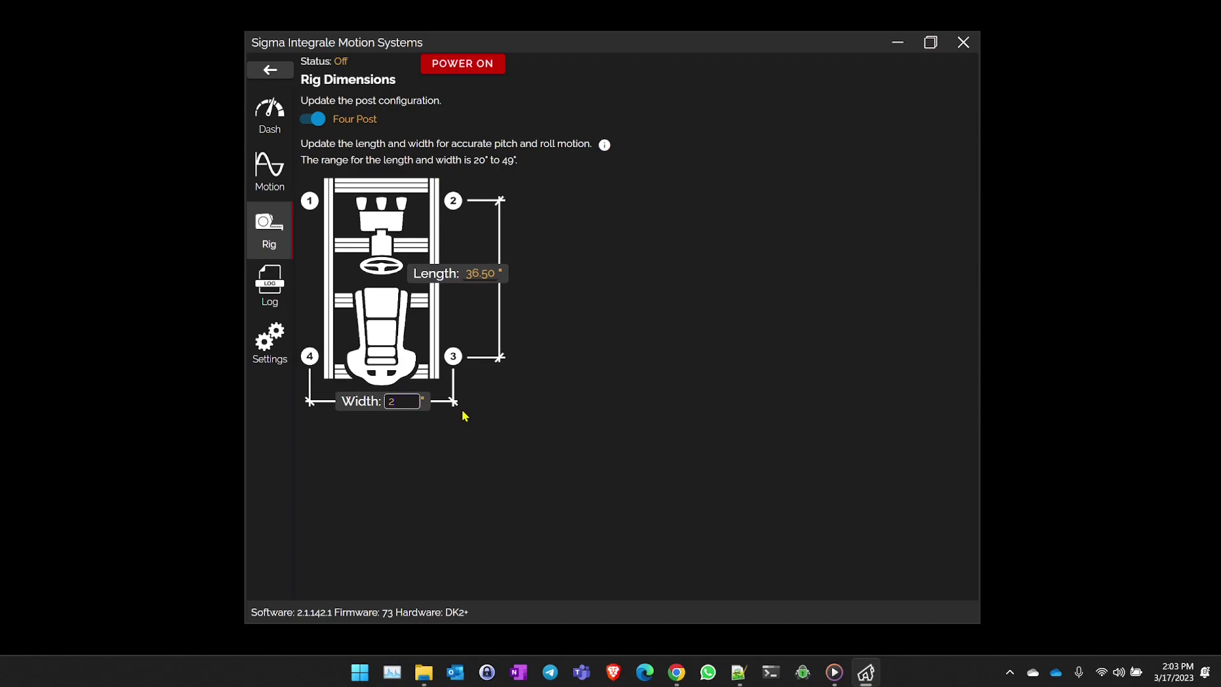
key("Tab")
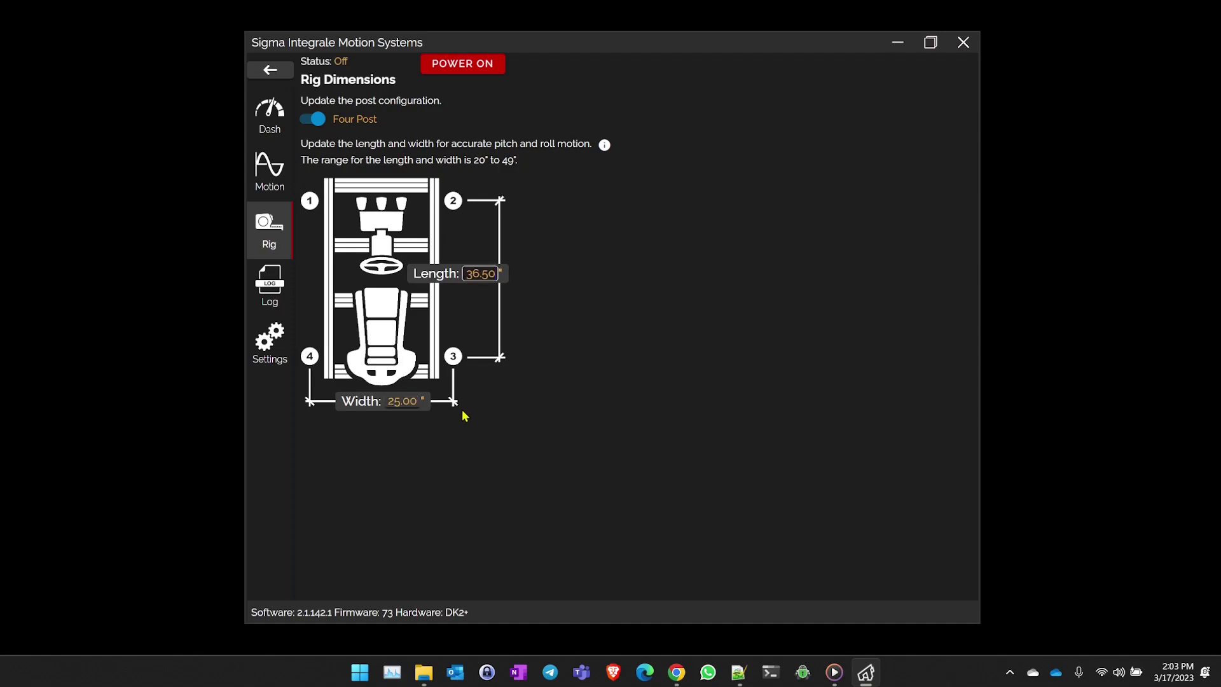
Step: Review the log and dashboard, and show the Remote Web UI access address from the settings
left_click(574, 466)
left_click(278, 288)
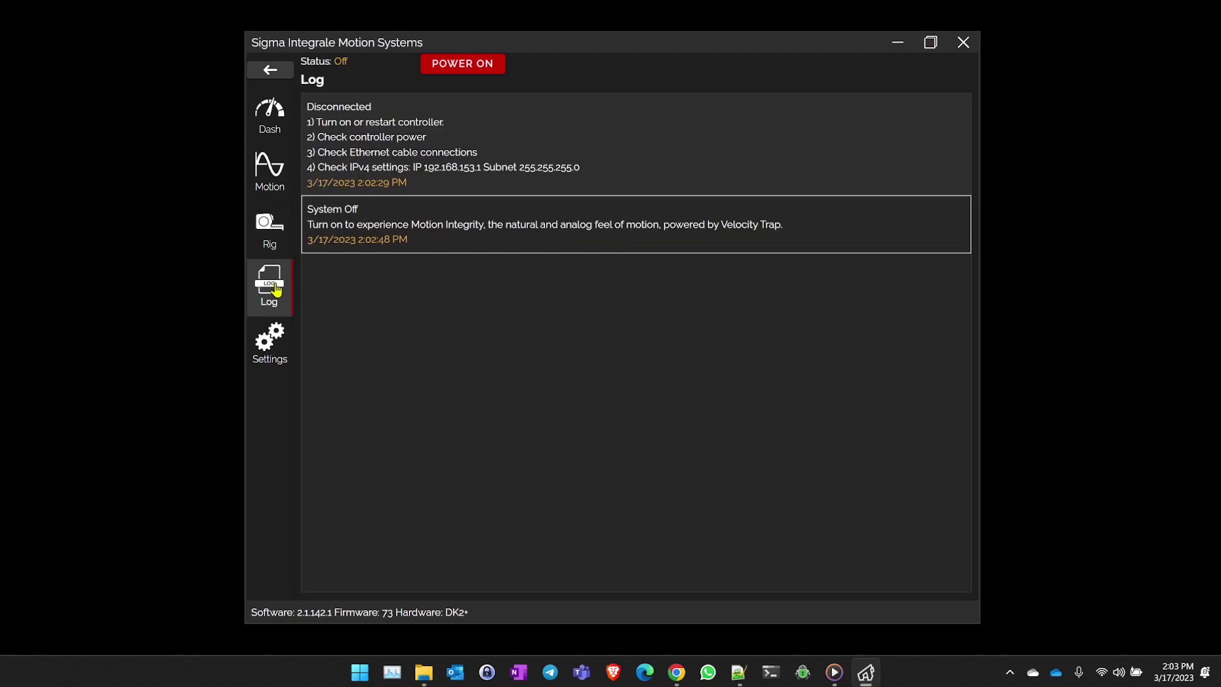
left_click(270, 118)
left_click(274, 287)
left_click(271, 344)
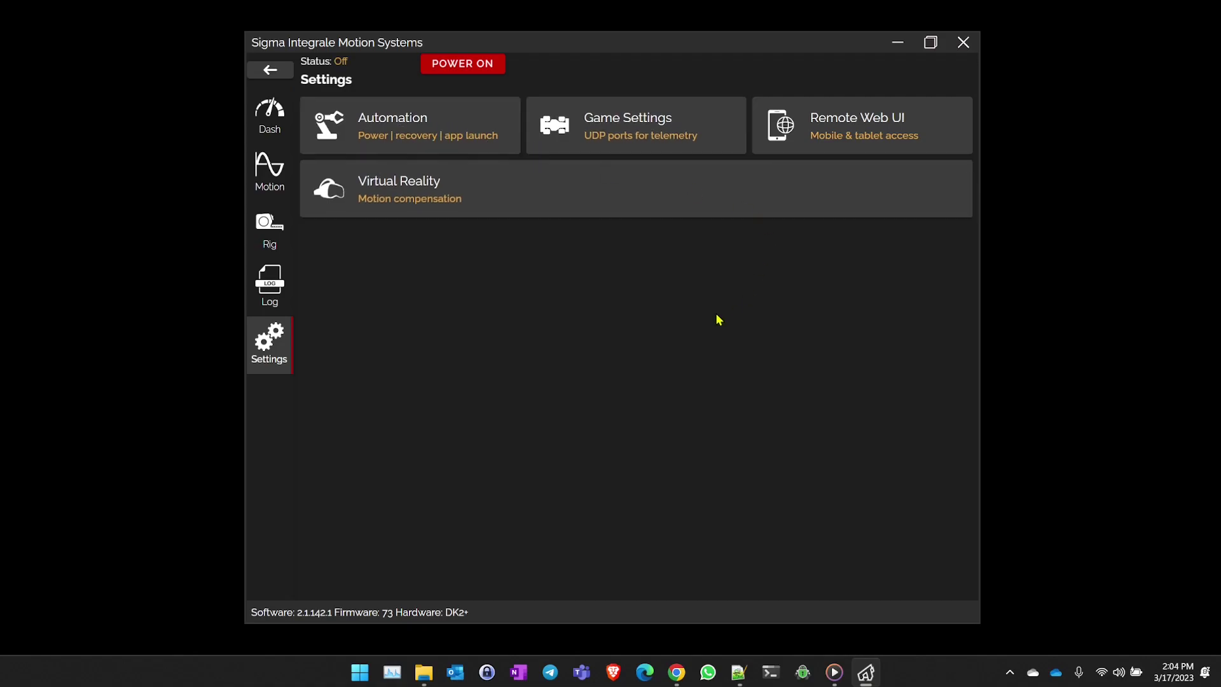
left_click(838, 143)
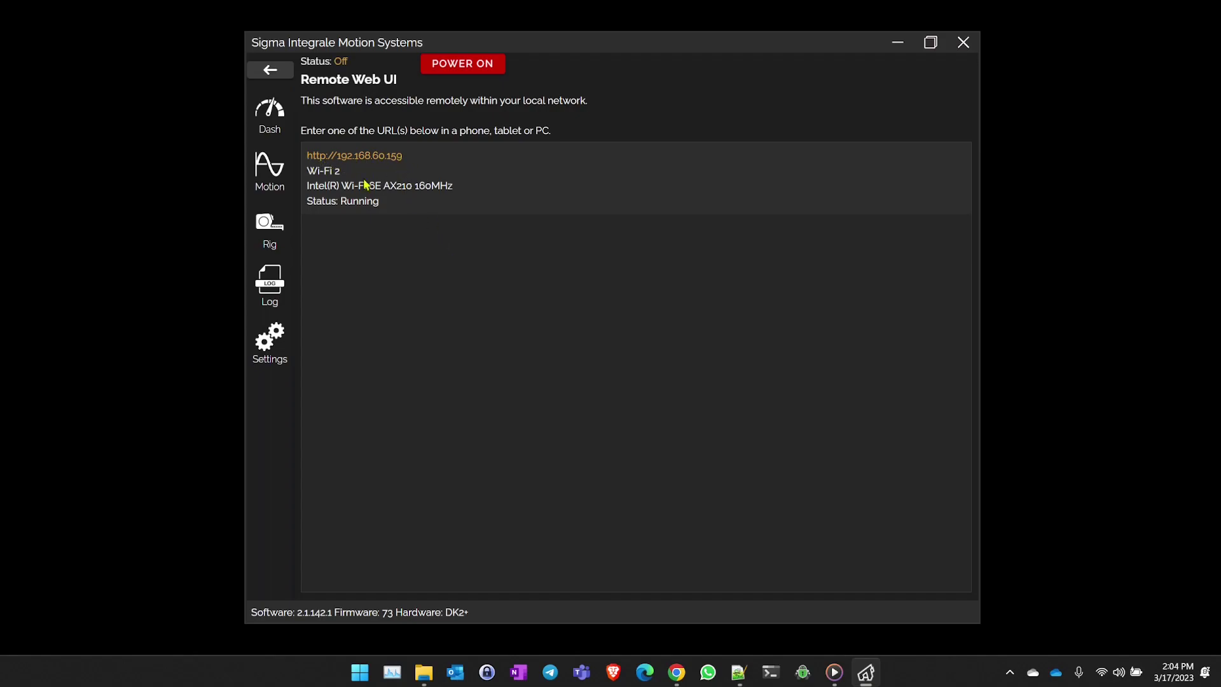
Step: Switch to Chrome and load the remote interface at 192.168.60.159
left_click(679, 674)
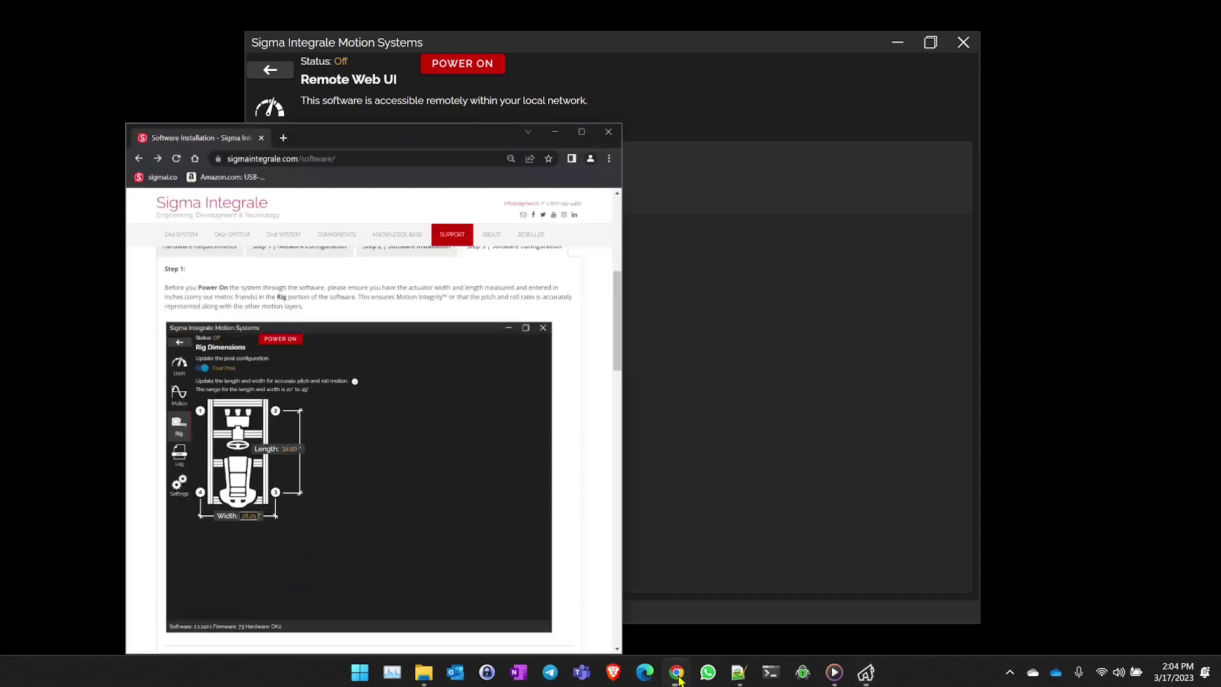
left_click_drag(256, 5, 587, 172)
left_click(572, 212)
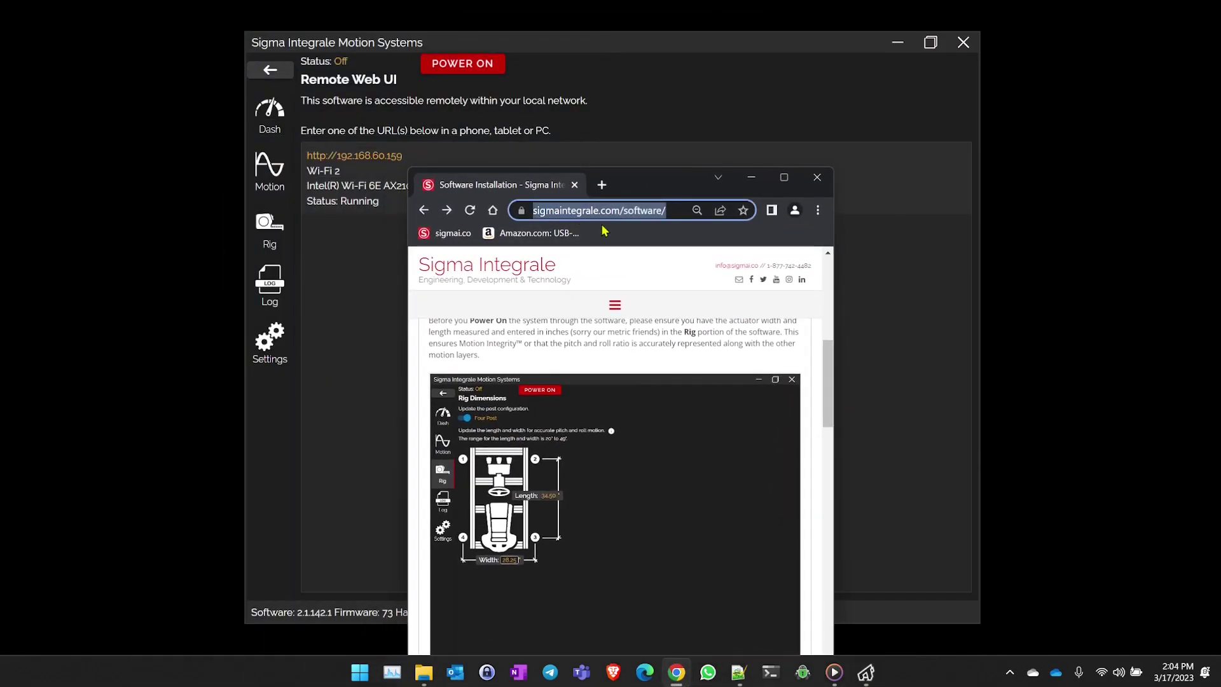
type("192.")
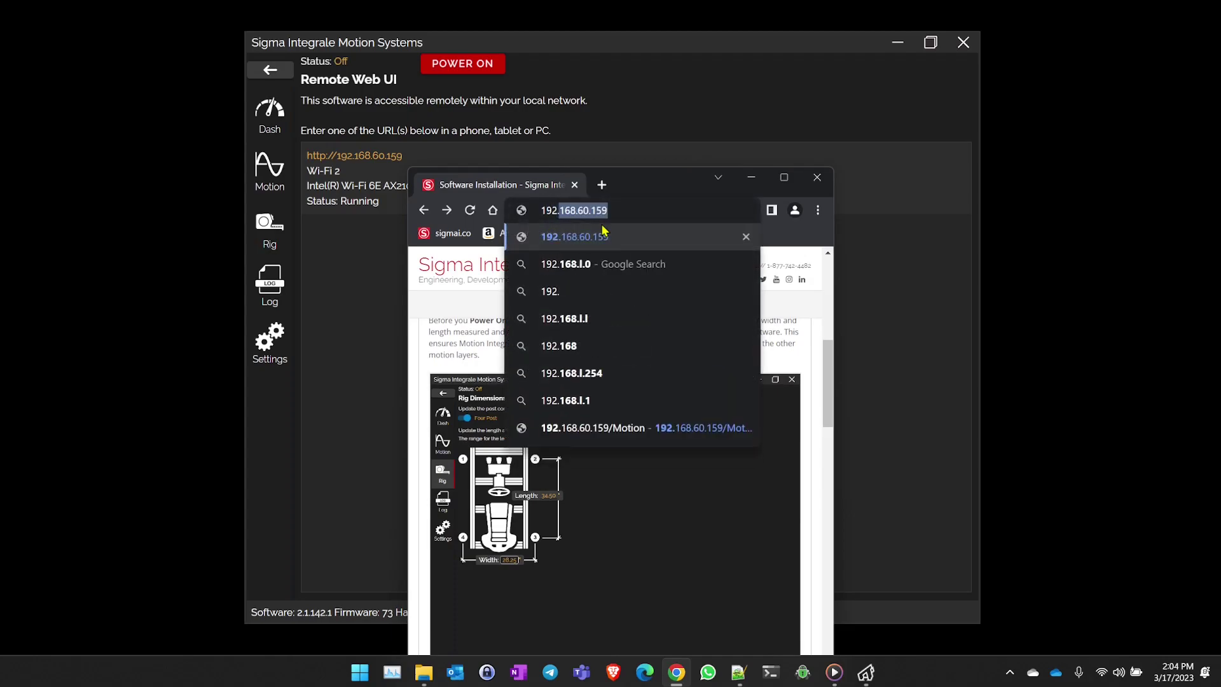
key("Right")
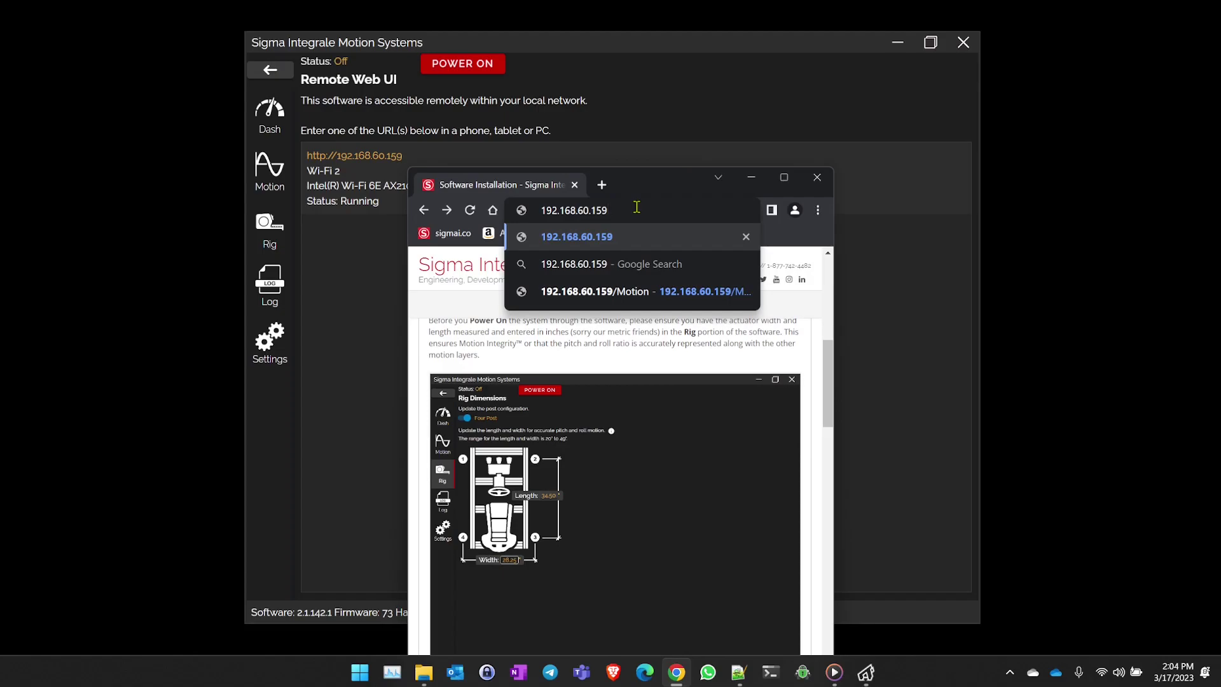
key("Return")
Step: Arrange the Sigma Integrale Motion Systems and browser windows side by side, and zoom the web page to 80%
left_click_drag(663, 179, 950, 75)
left_click_drag(594, 49, 398, 60)
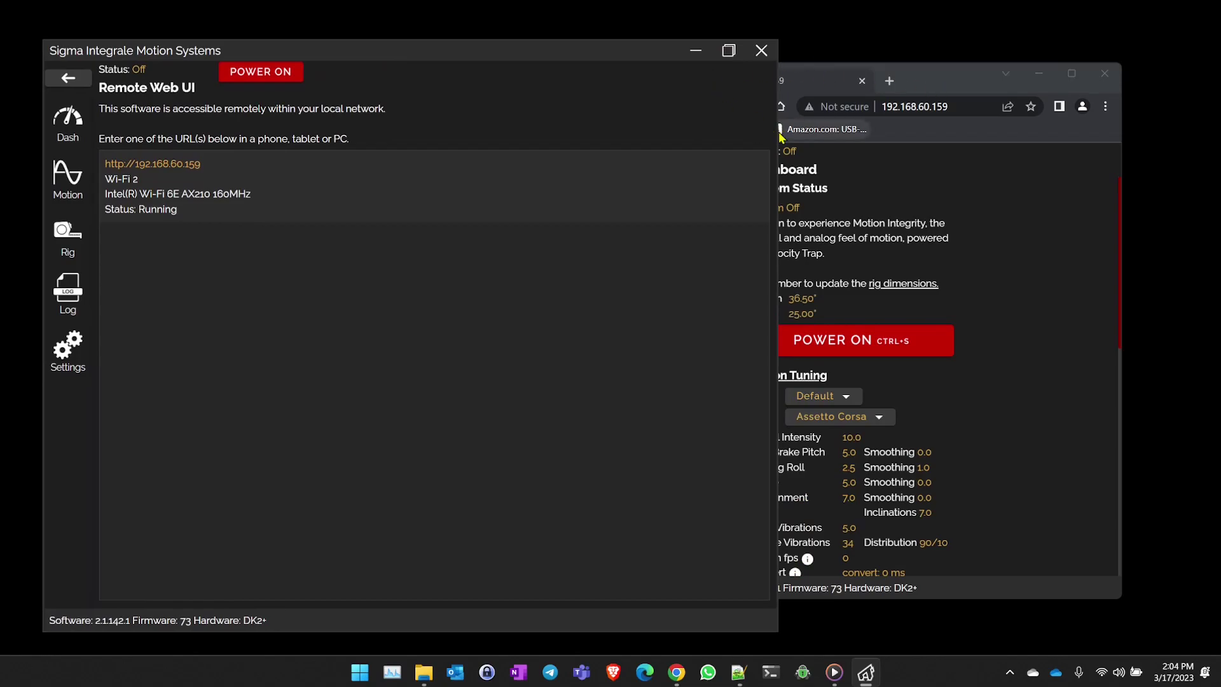
left_click_drag(778, 136, 652, 142)
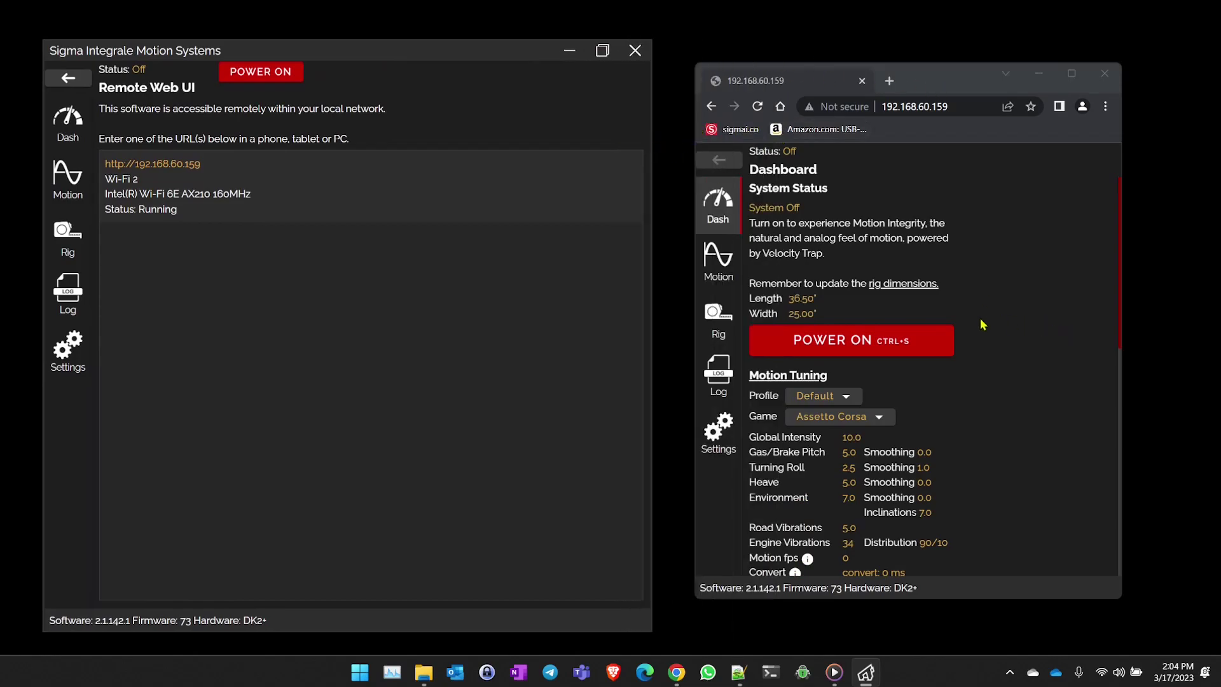
key("ctrl+minus")
key("ctrl+minus")
Step: Set the Global Intensity to 9.8 in the web interface's Motion Tuning
left_click(713, 235)
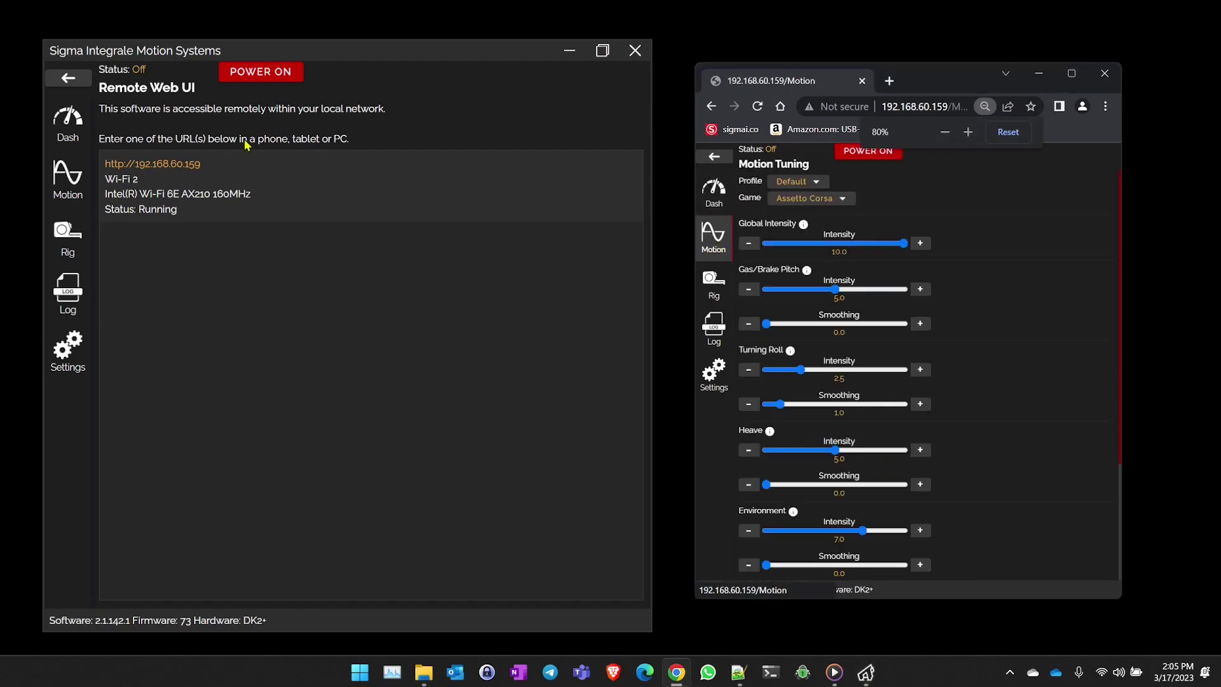
mouse_move(862, 248)
left_mouse_down()
mouse_move(852, 249)
mouse_move(869, 249)
left_mouse_up()
key("End")
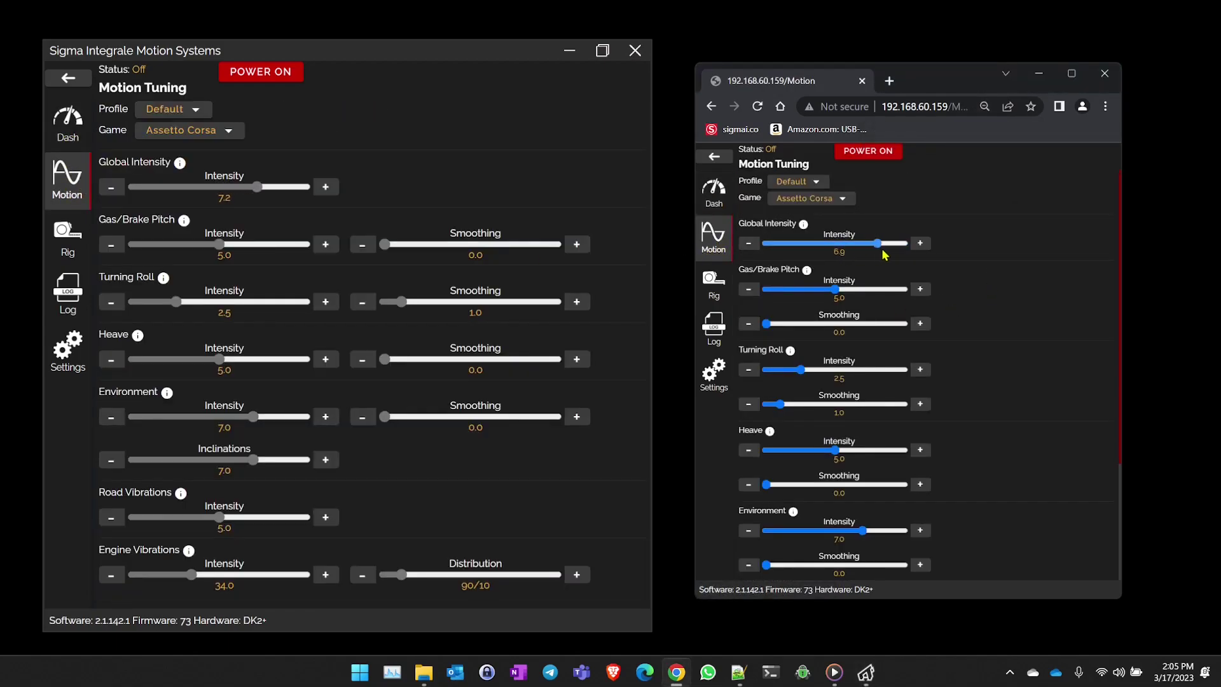
key("Left")
key("Left")
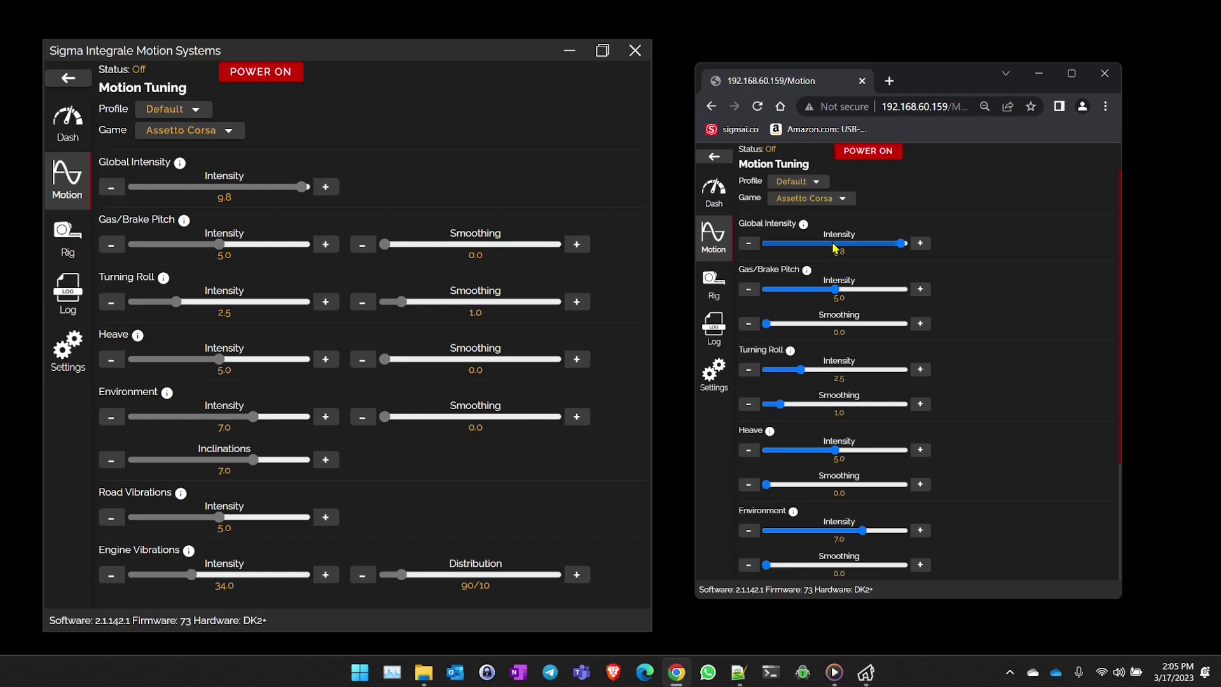
Step: Power on the motion system from the web interface, close the browser, and show the dashboard in the centred desktop application
left_click(873, 159)
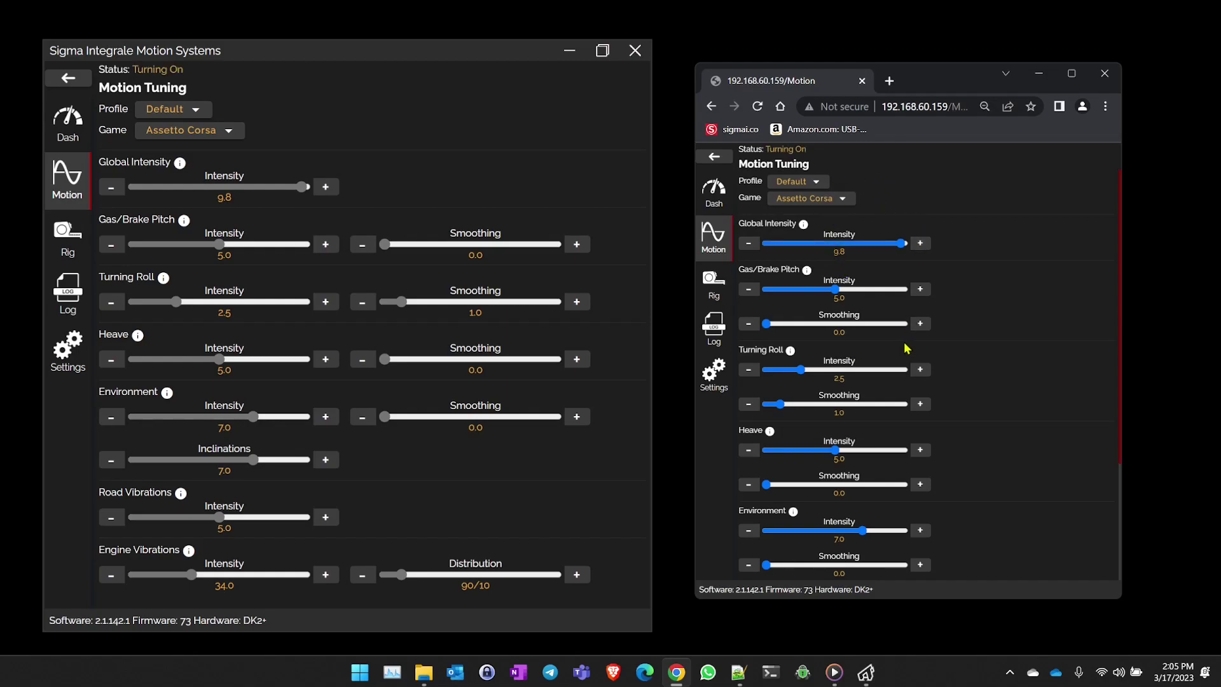
left_click(1105, 74)
left_click_drag(295, 61, 571, 60)
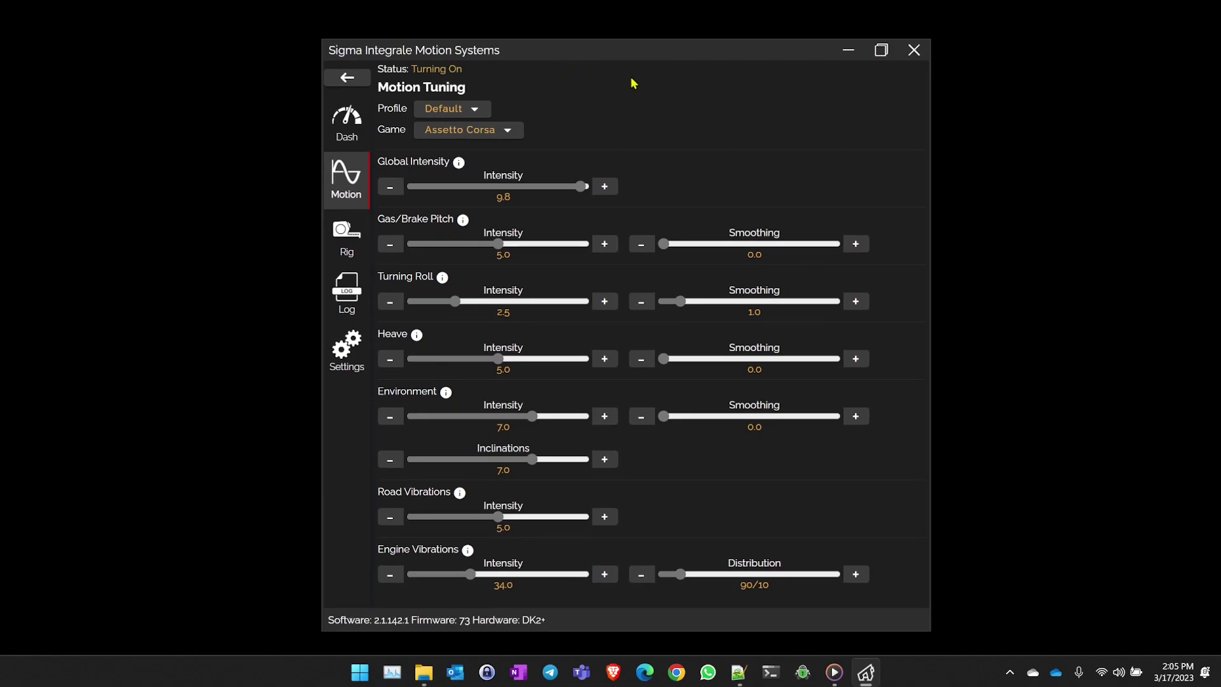
left_click(344, 125)
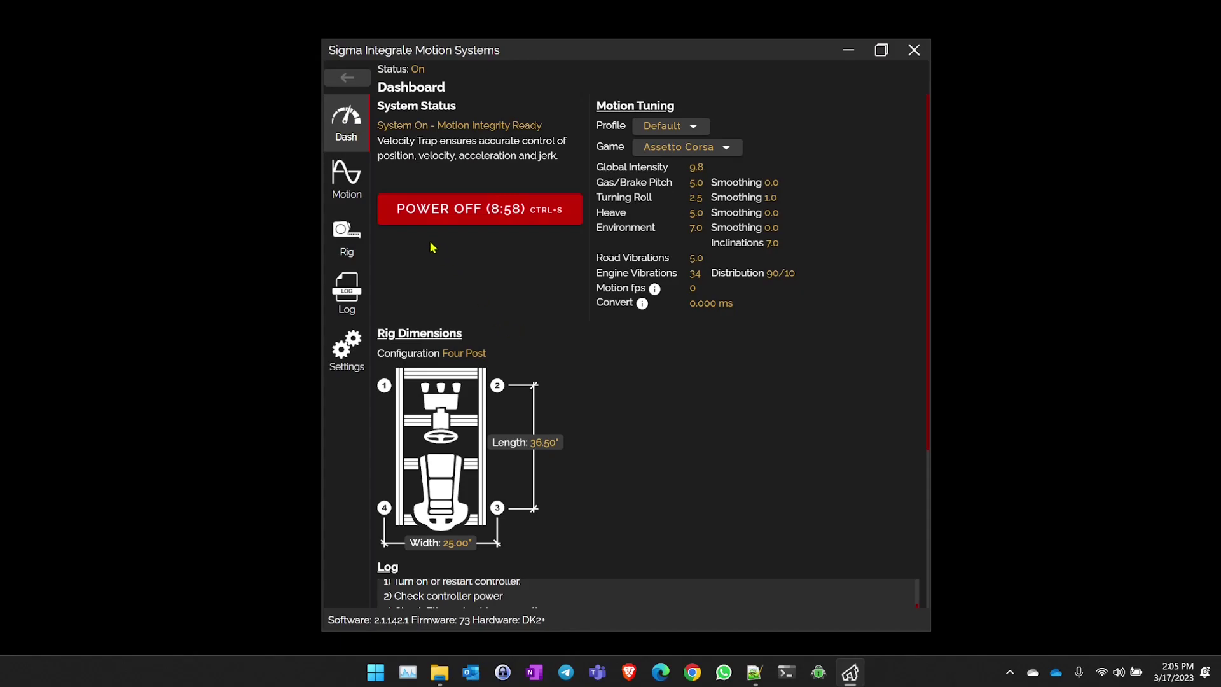
Step: Set the Dirt Rally 2.0 UDP listening port to 10001 and show the game-side instructions for F1 and KartKraft
left_click(349, 357)
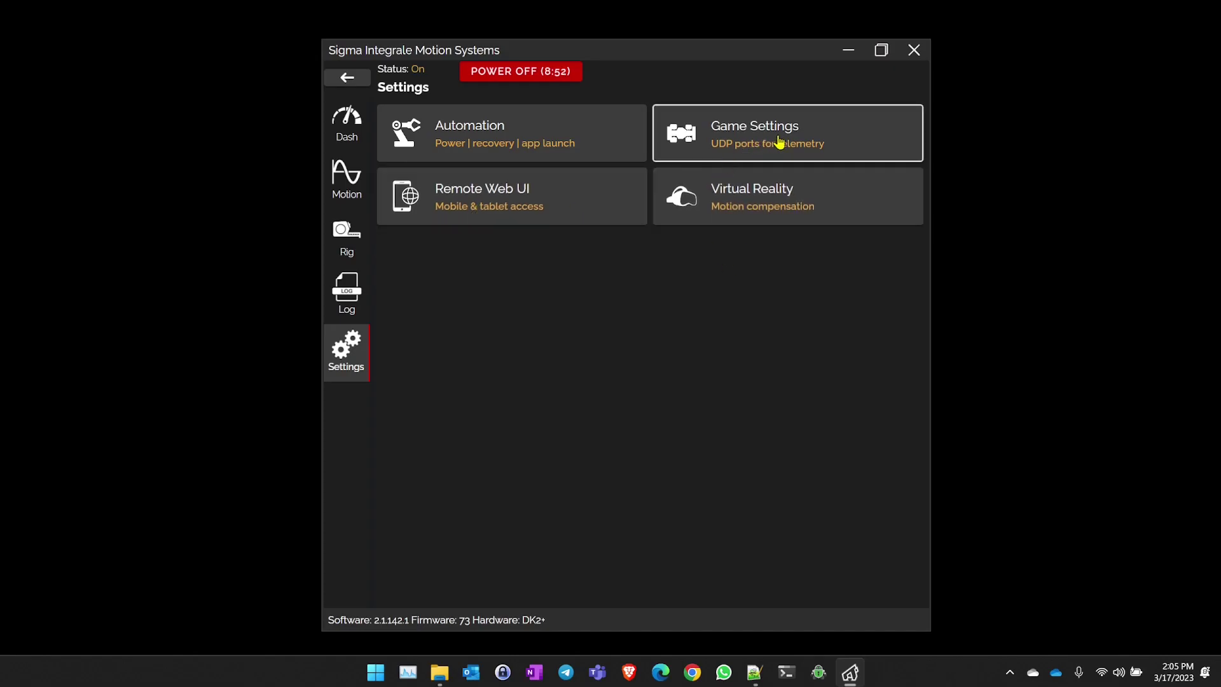
left_click(798, 150)
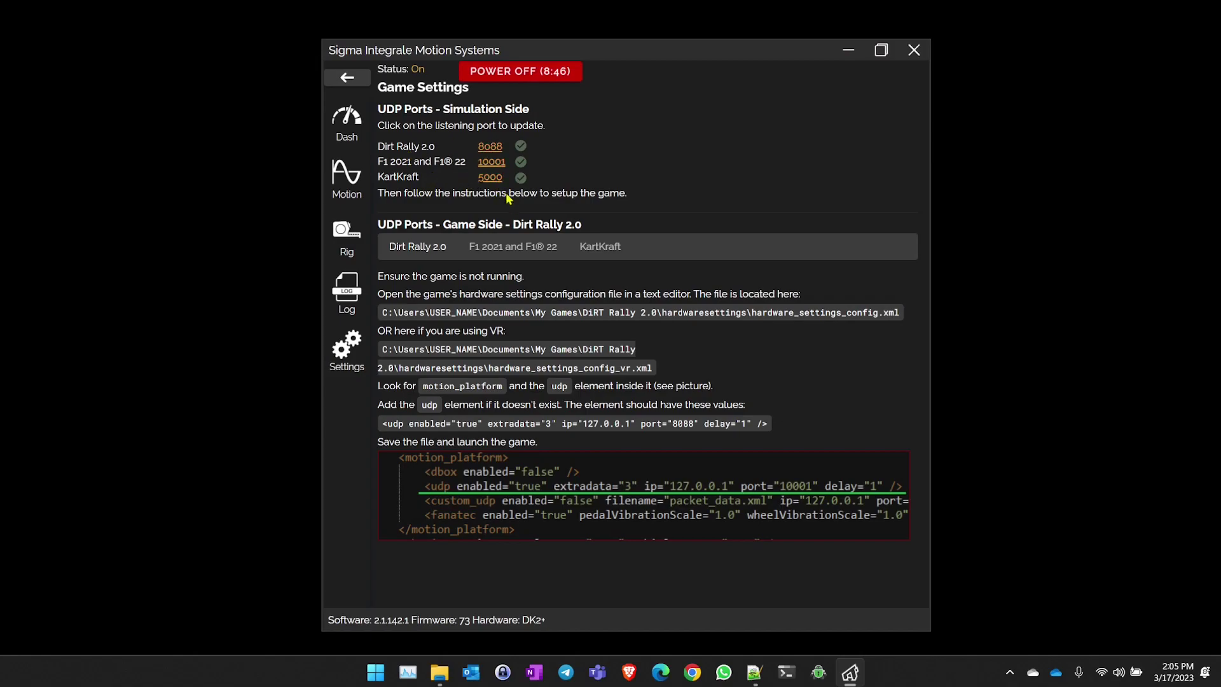
left_click(490, 147)
left_click(445, 349)
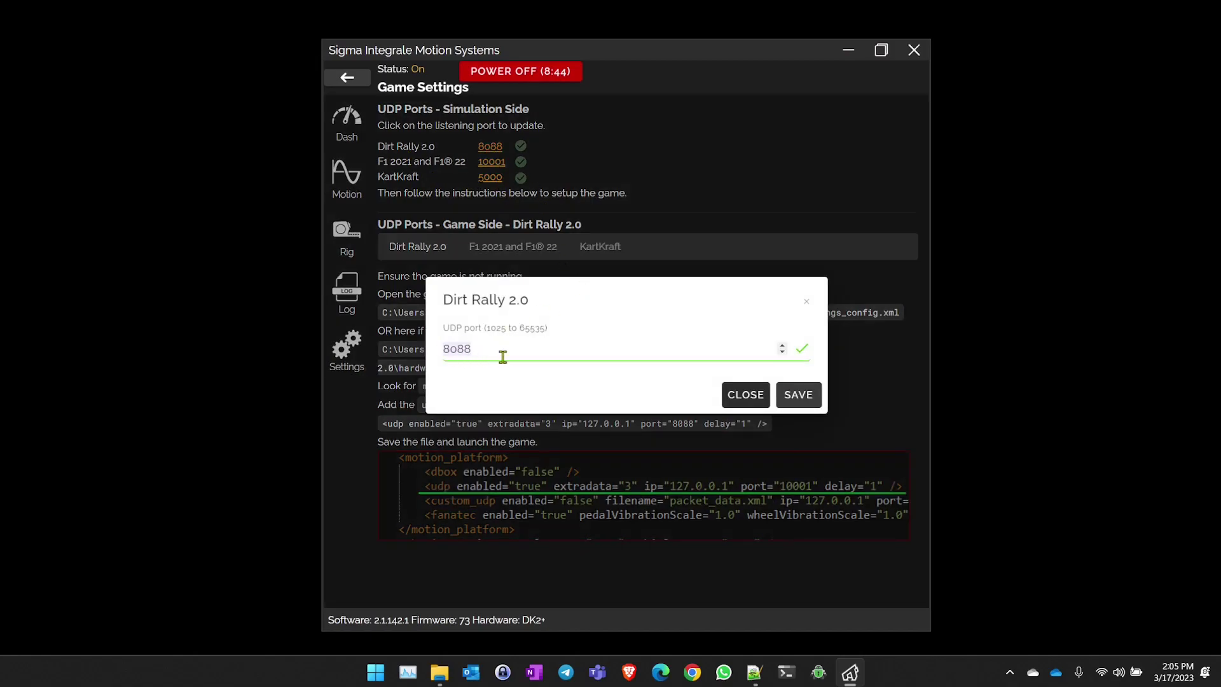
type("10001")
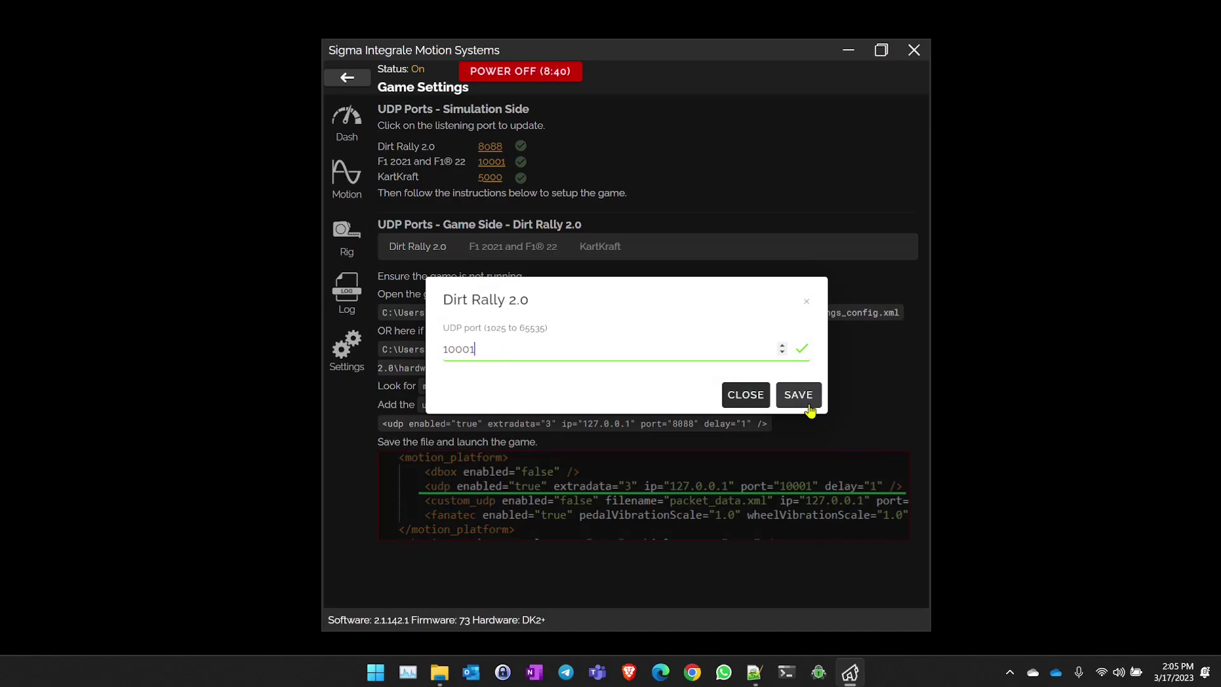
left_click(803, 402)
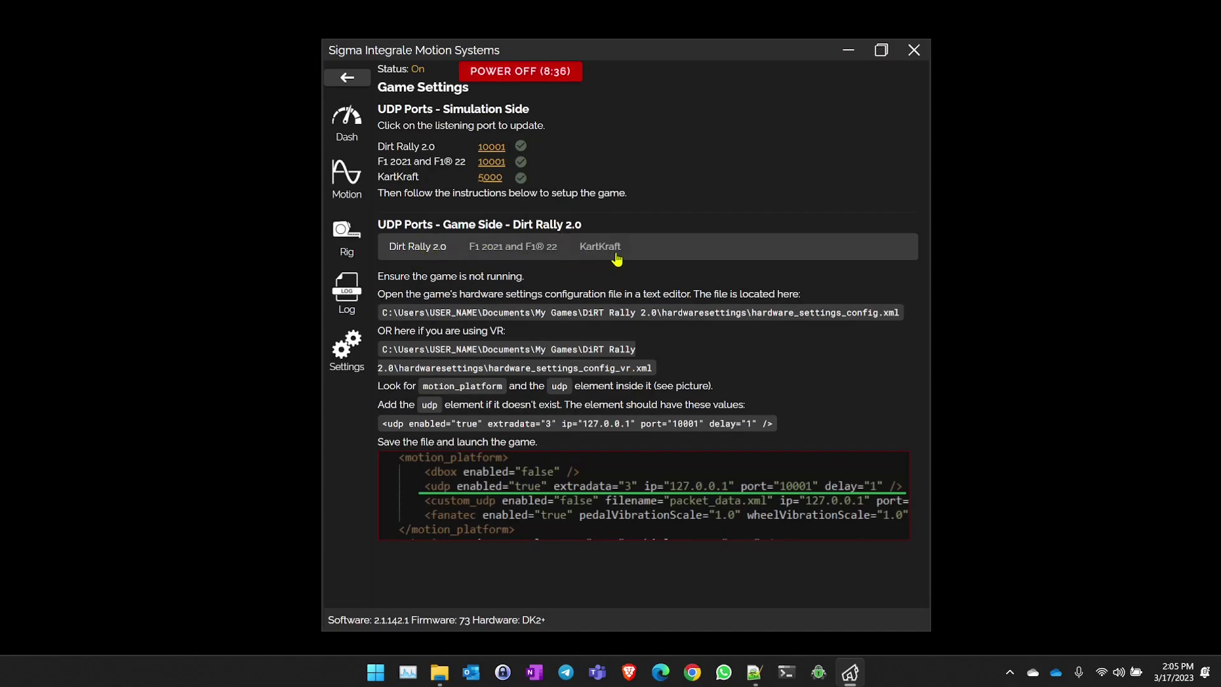
left_click(497, 251)
left_click(609, 252)
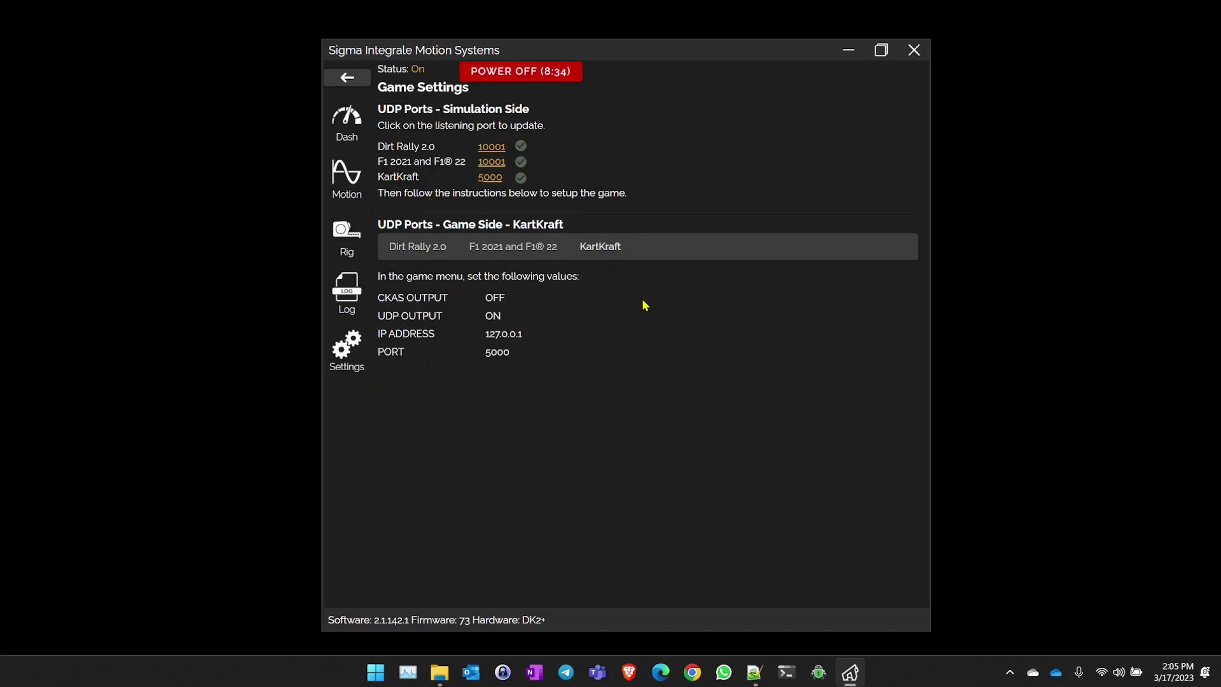
Step: In the Automation settings, switch automatic power on and power off each off and on again, and set the auto power-off delay to 60 minutes
left_click(346, 359)
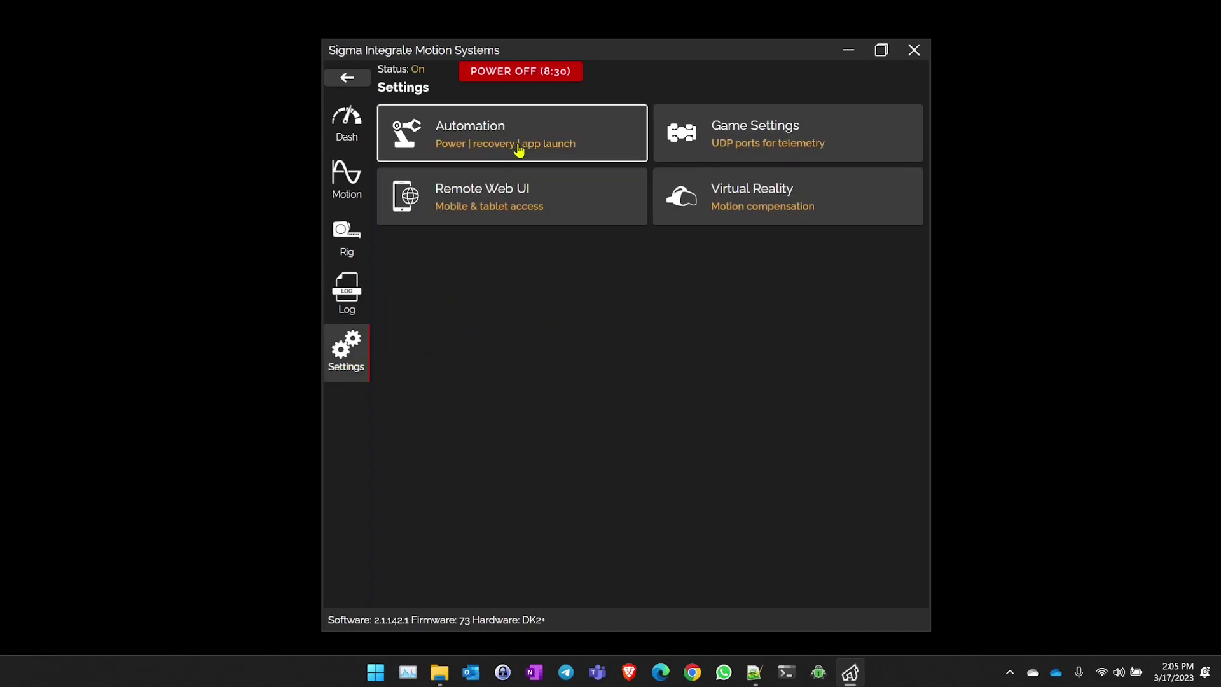
left_click(552, 137)
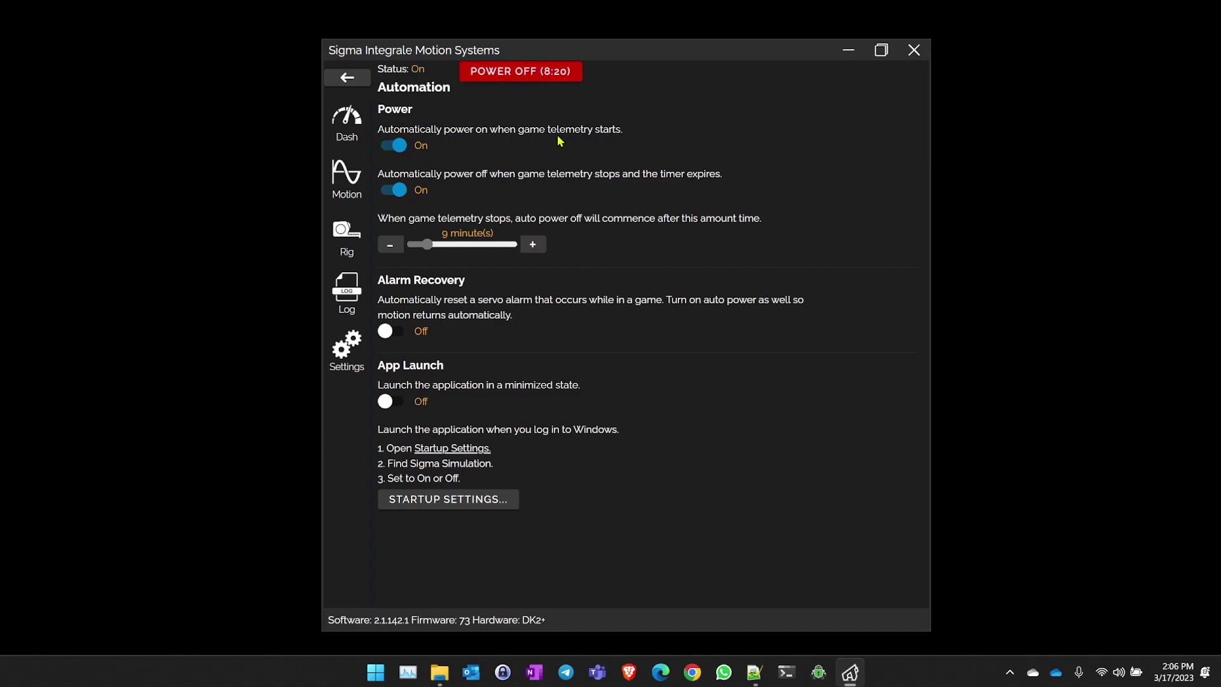
left_click(423, 146)
left_click(423, 145)
mouse_move(427, 244)
left_mouse_down()
mouse_move(397, 246)
mouse_move(445, 247)
mouse_move(427, 251)
left_mouse_up()
mouse_move(557, 84)
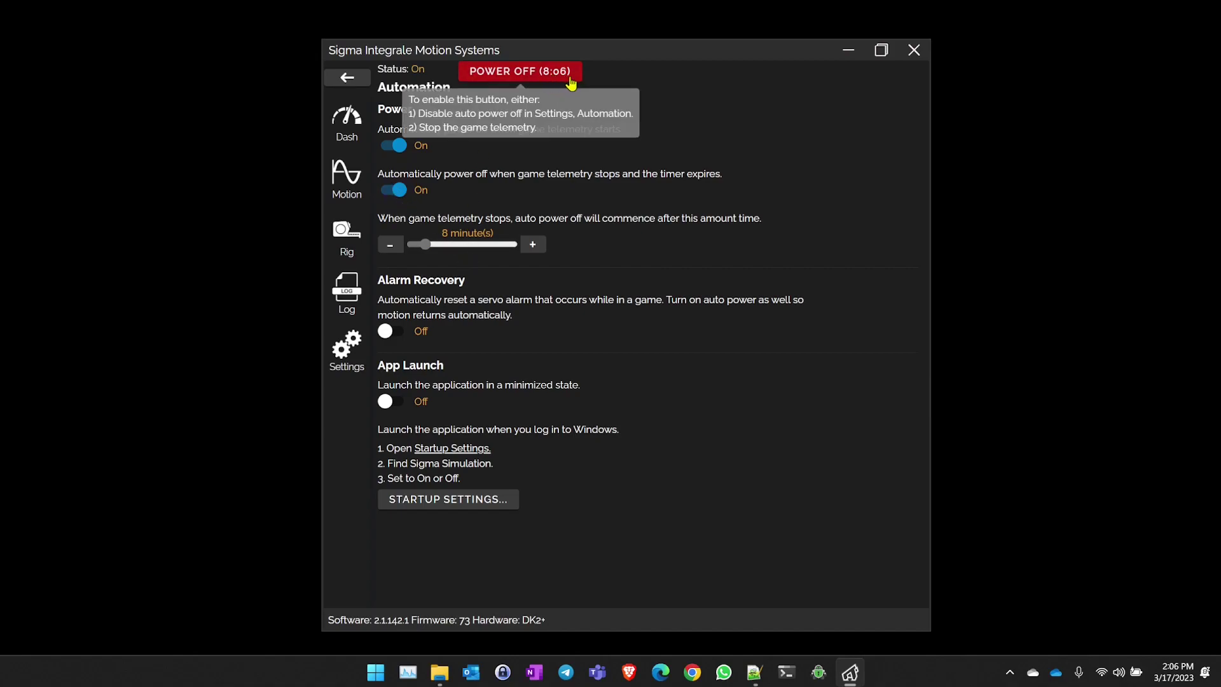
left_click_drag(425, 244, 462, 246)
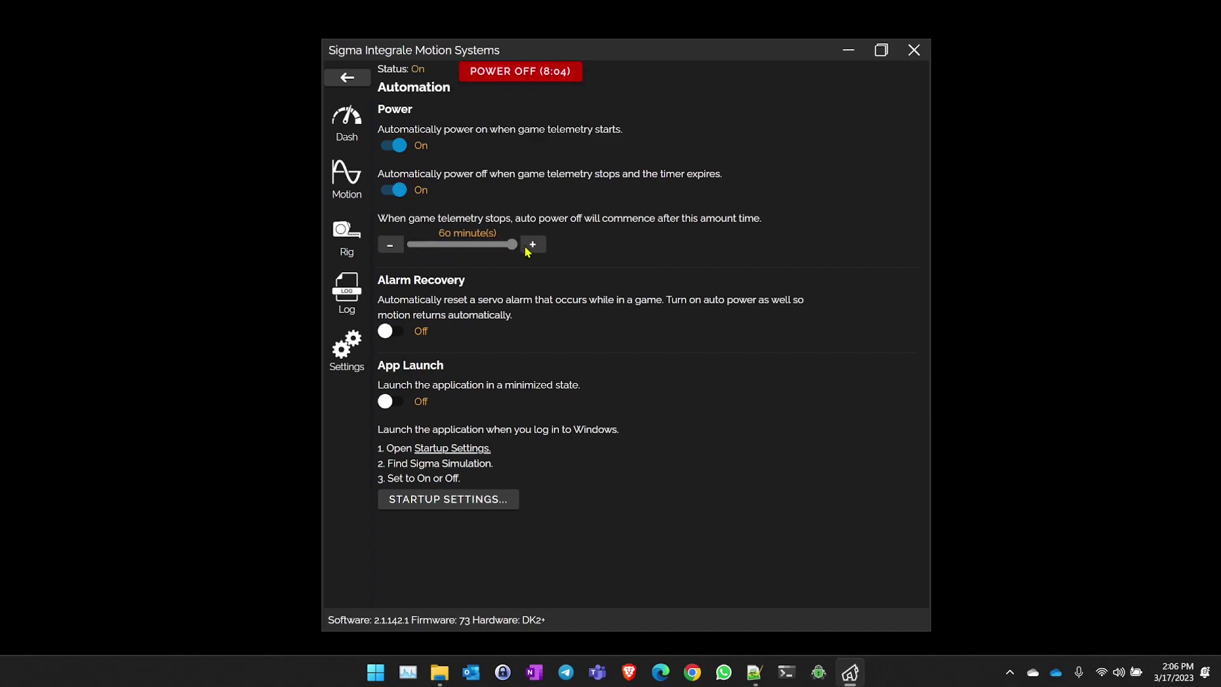
left_click(393, 190)
left_click(394, 190)
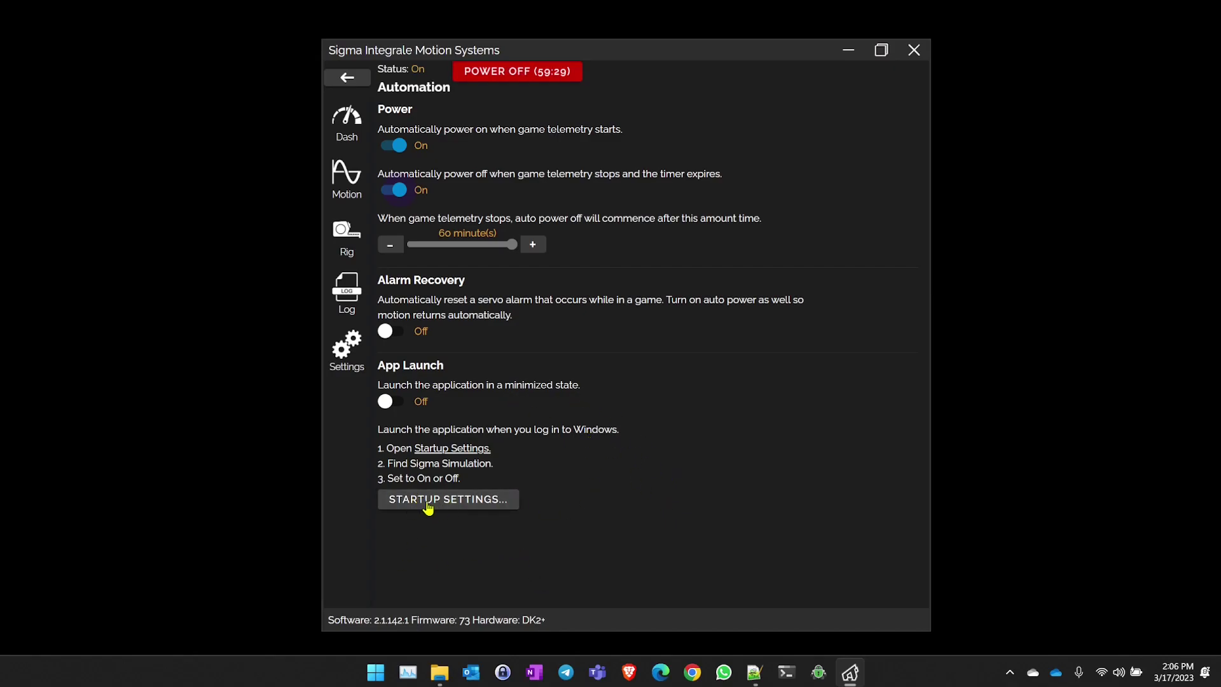
Step: Switch Sigma Simulation off and on again in the Windows startup apps, and enable launching the application in a minimized state
left_click(426, 504)
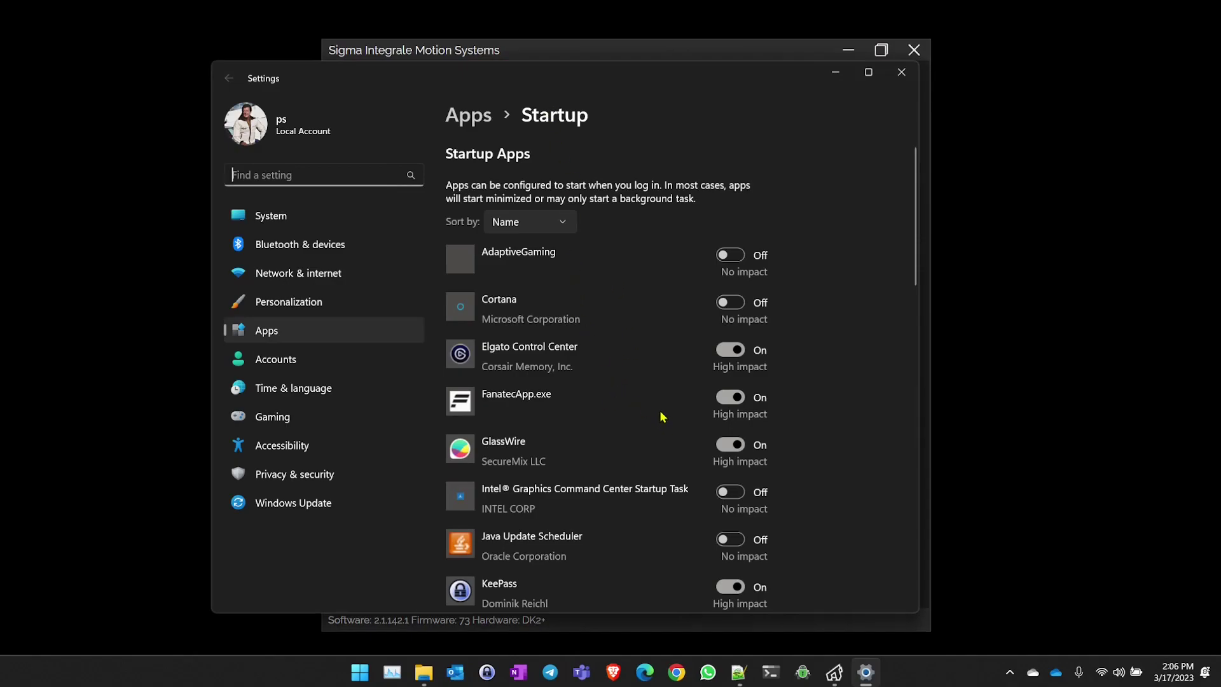
scroll(661, 417, "down", 10)
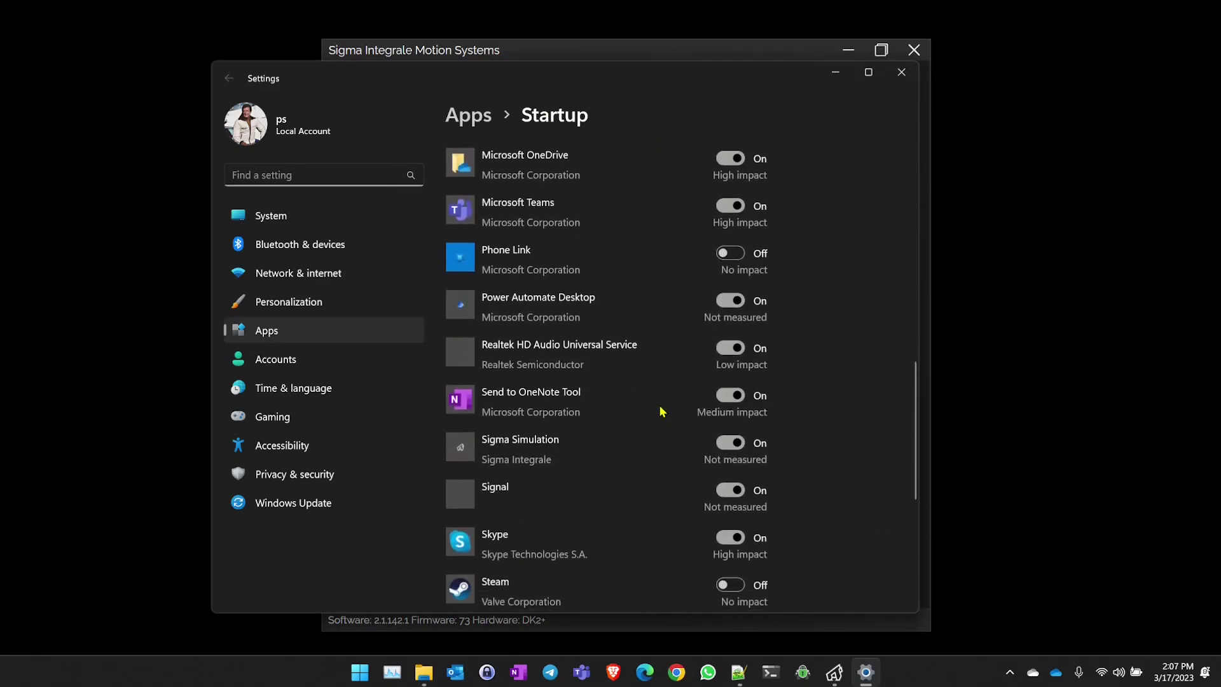
left_click(731, 444)
left_click(735, 445)
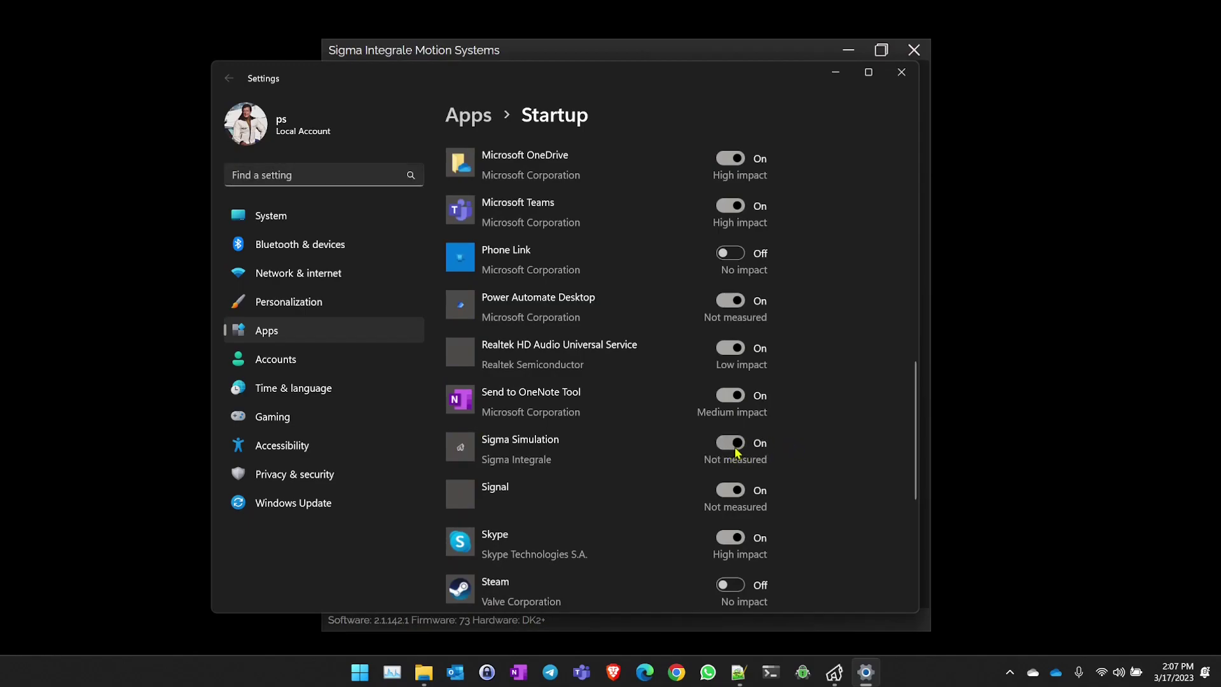
left_click(902, 71)
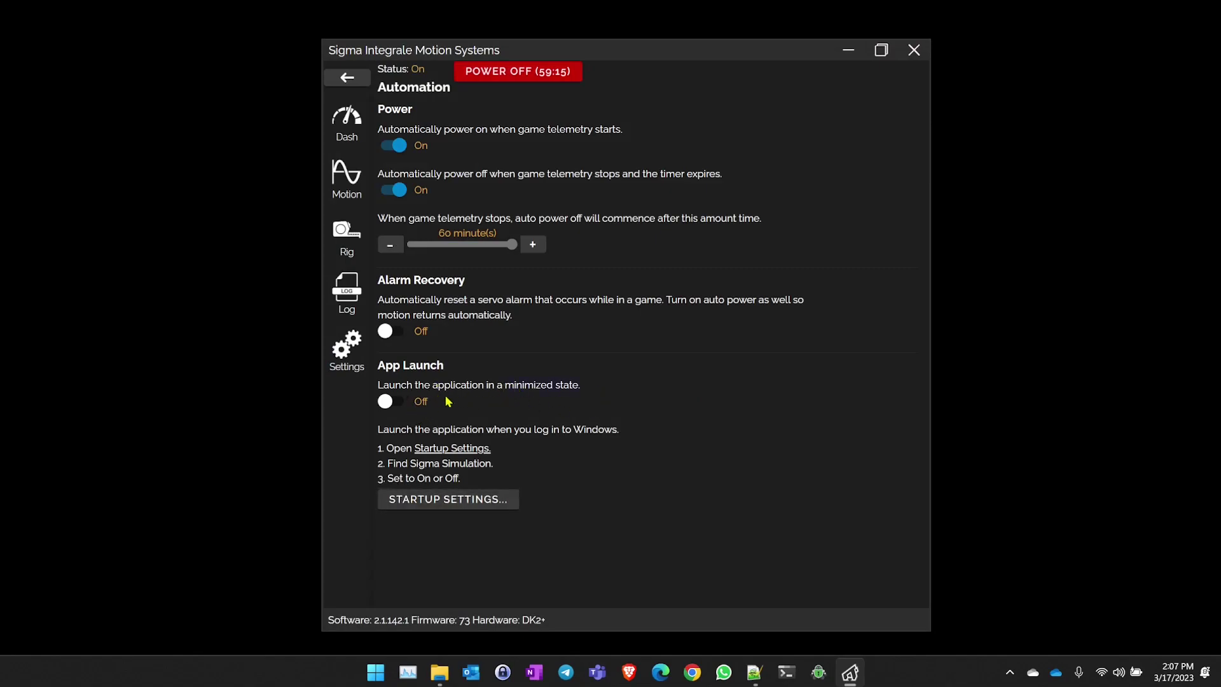
left_click(393, 404)
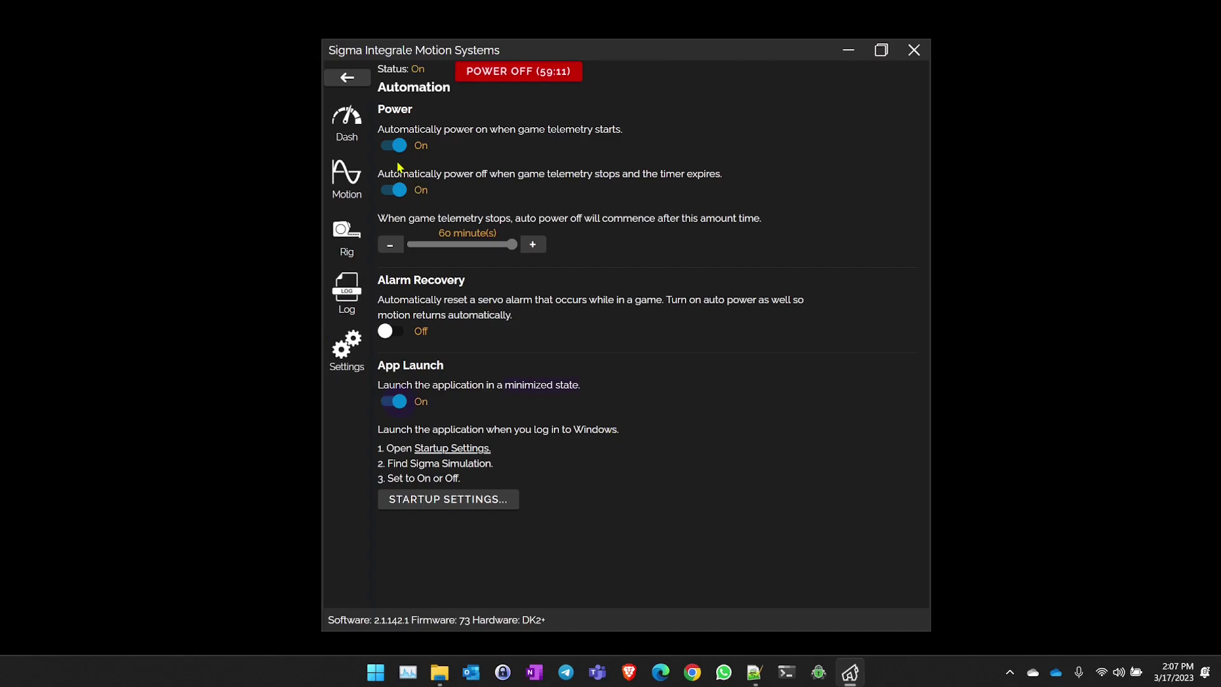
Step: Set the Global Intensity to 10.0 in Motion Tuning and show the descriptions of the Gas/Brake Pitch and Turning Roll layers
left_click(347, 122)
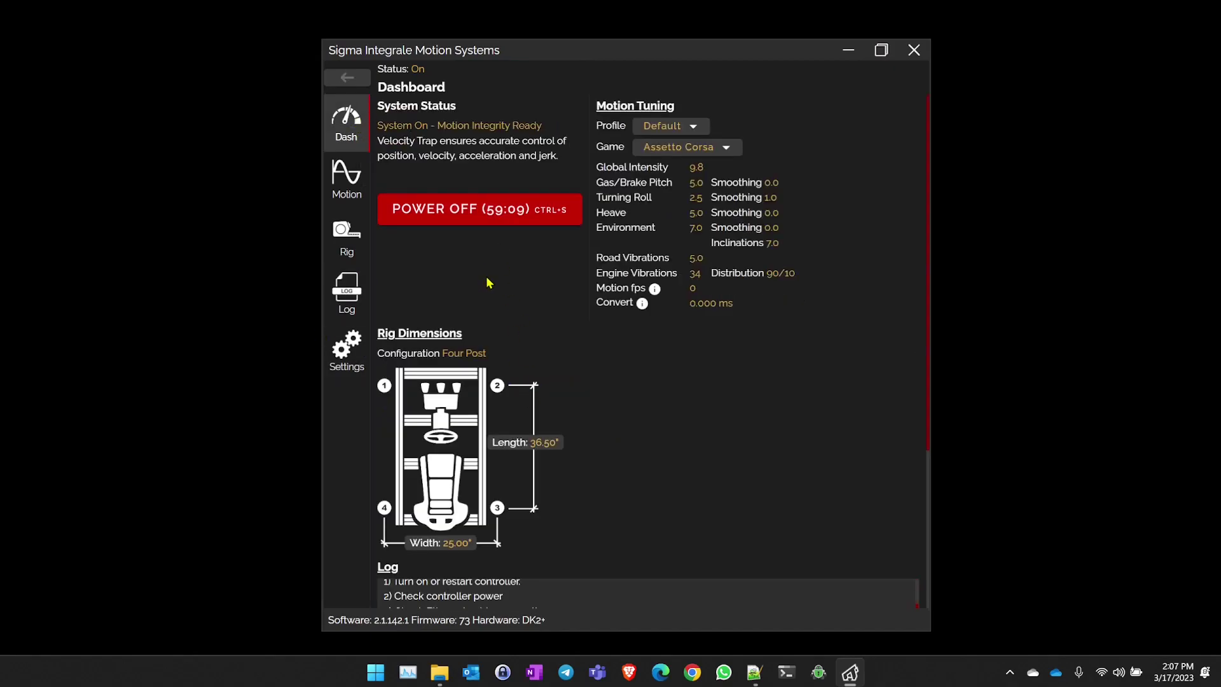
left_click(348, 185)
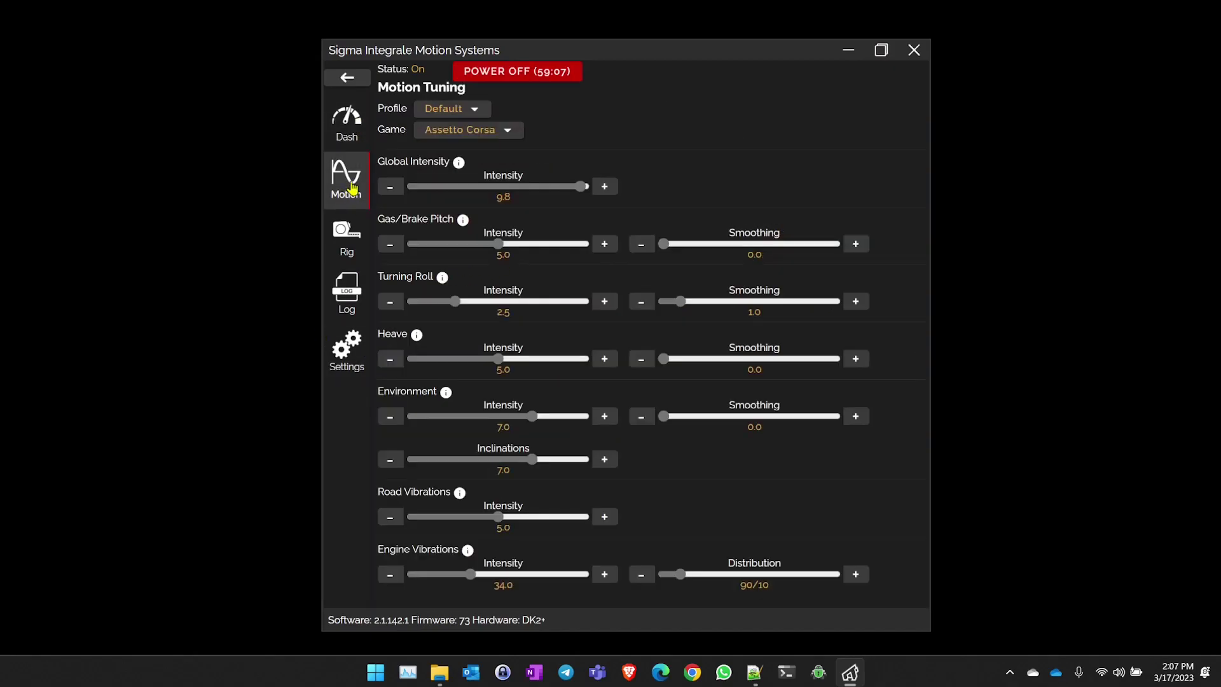
left_click(586, 186)
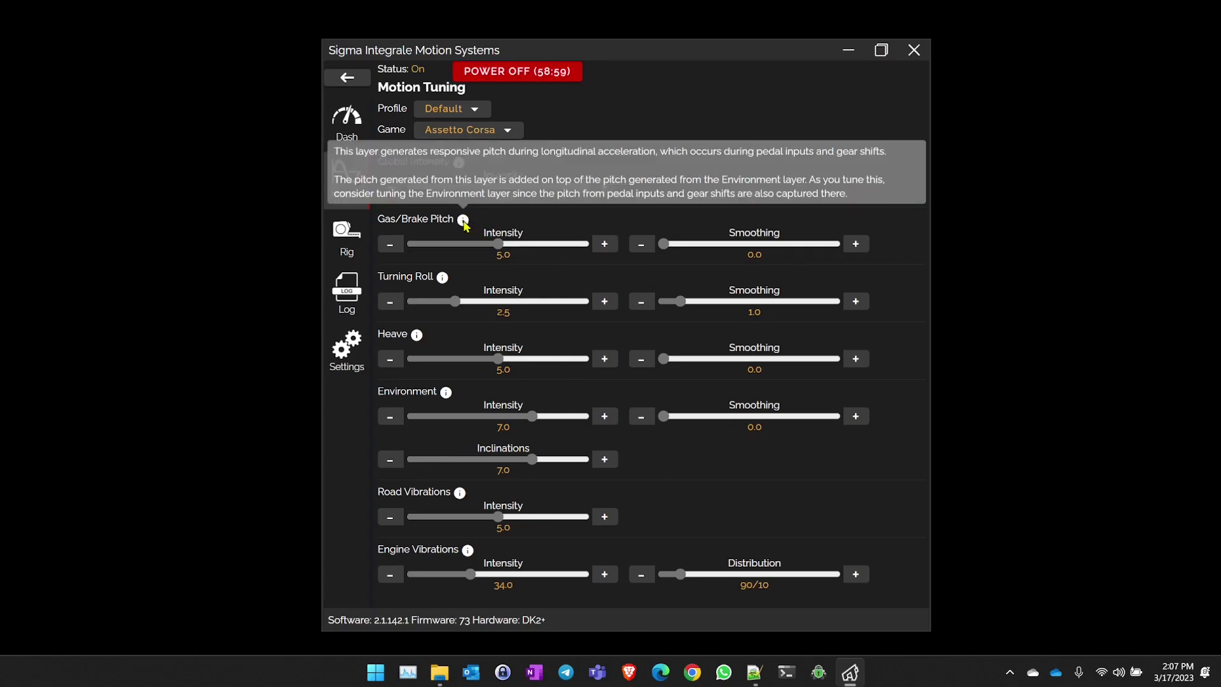
mouse_move(444, 279)
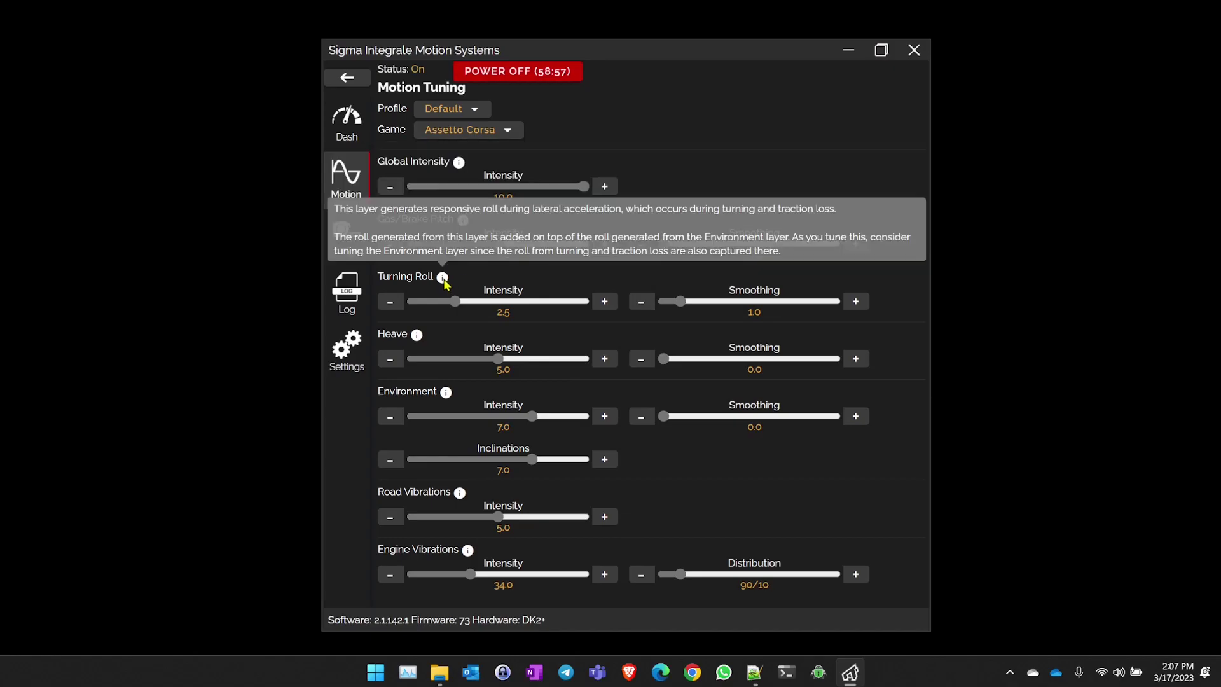
Step: Show the Heave layer's description, then lower the Global Intensity to 5.0 and raise it back to 10.0
mouse_move(418, 340)
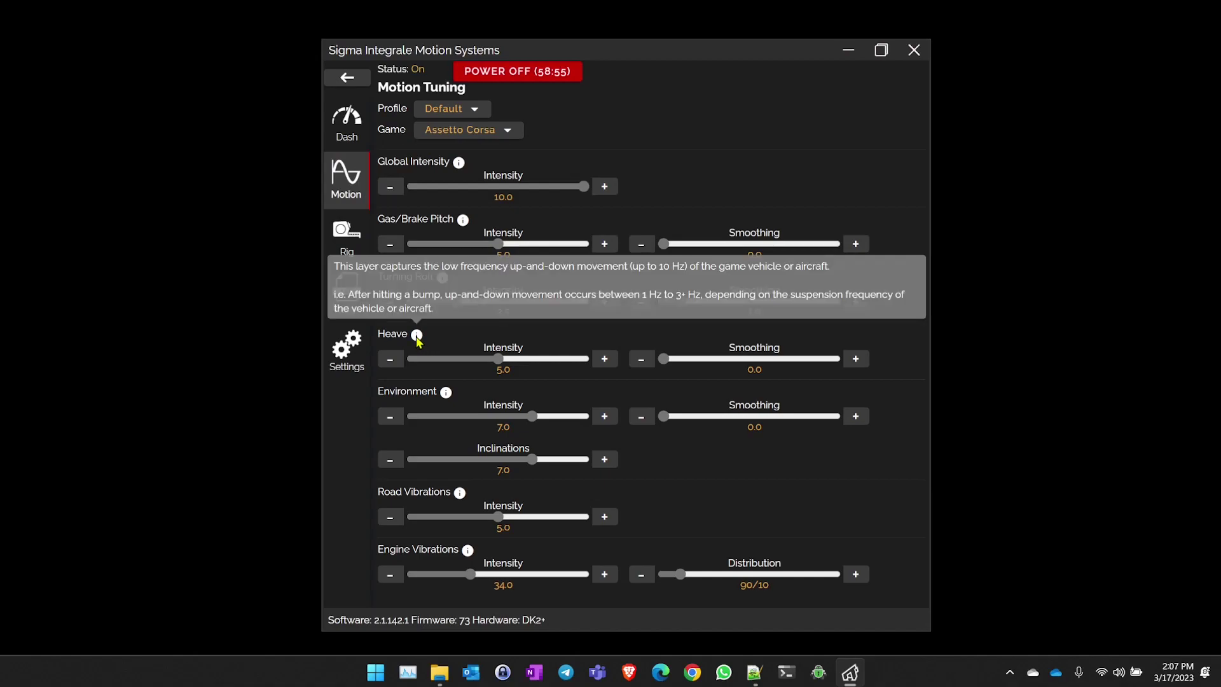
left_click(501, 186)
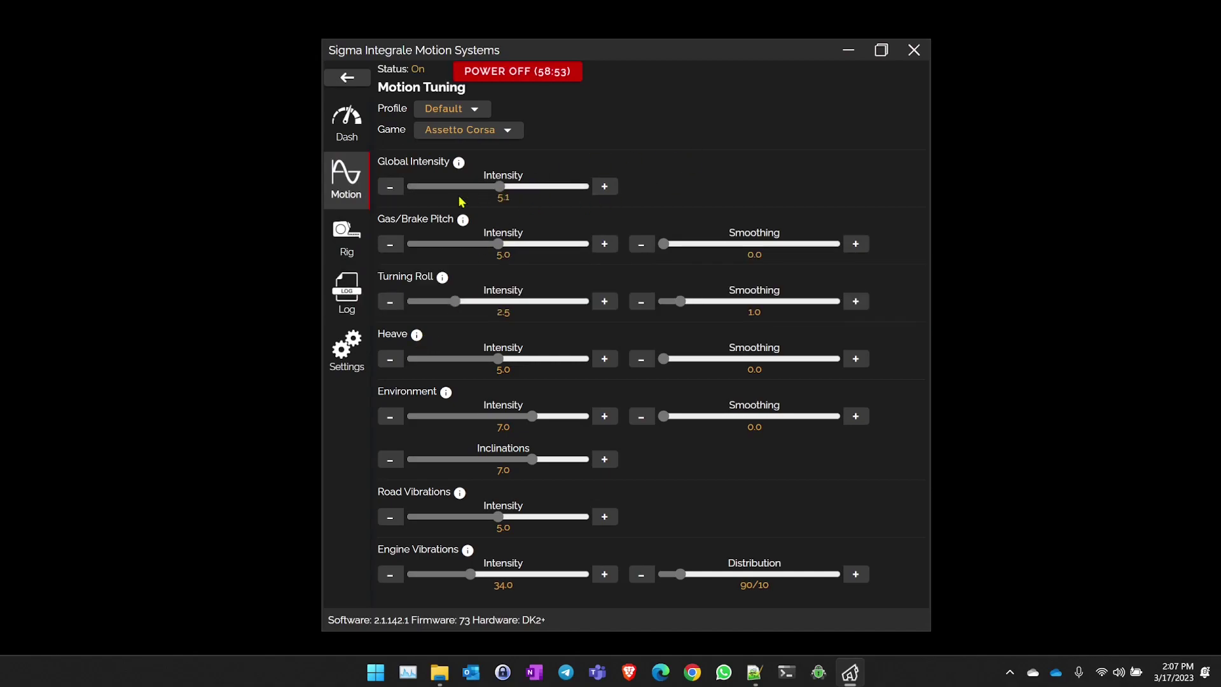
left_click(390, 186)
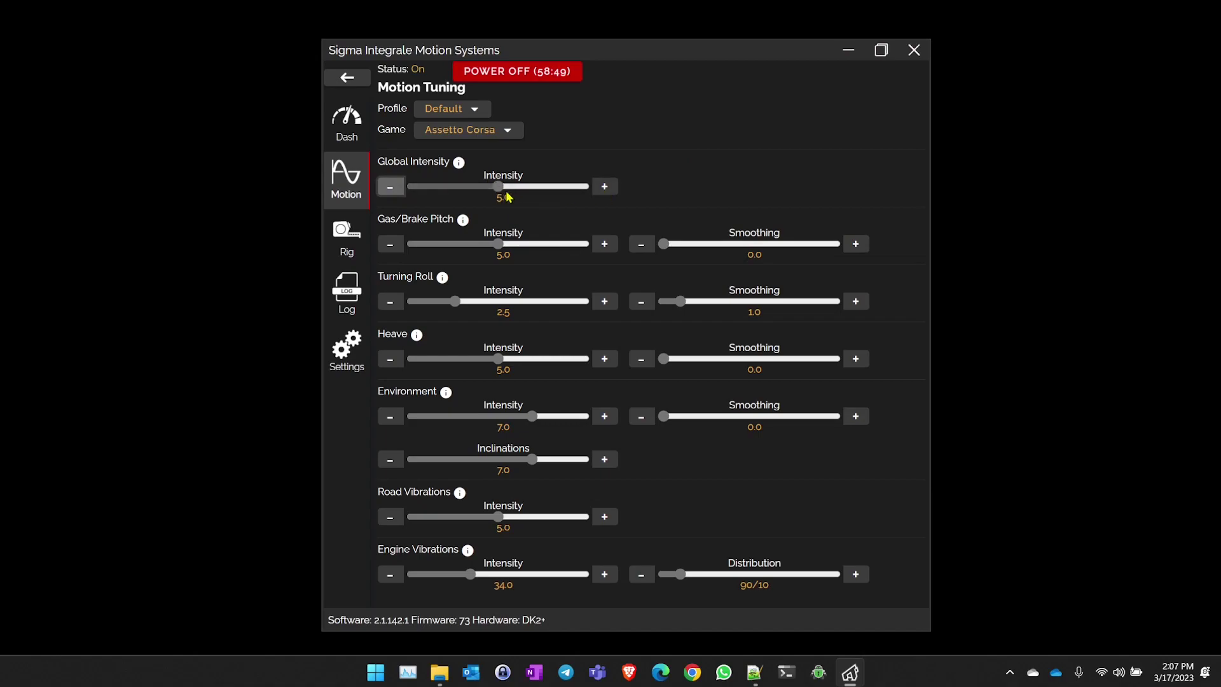
left_click_drag(503, 189, 596, 198)
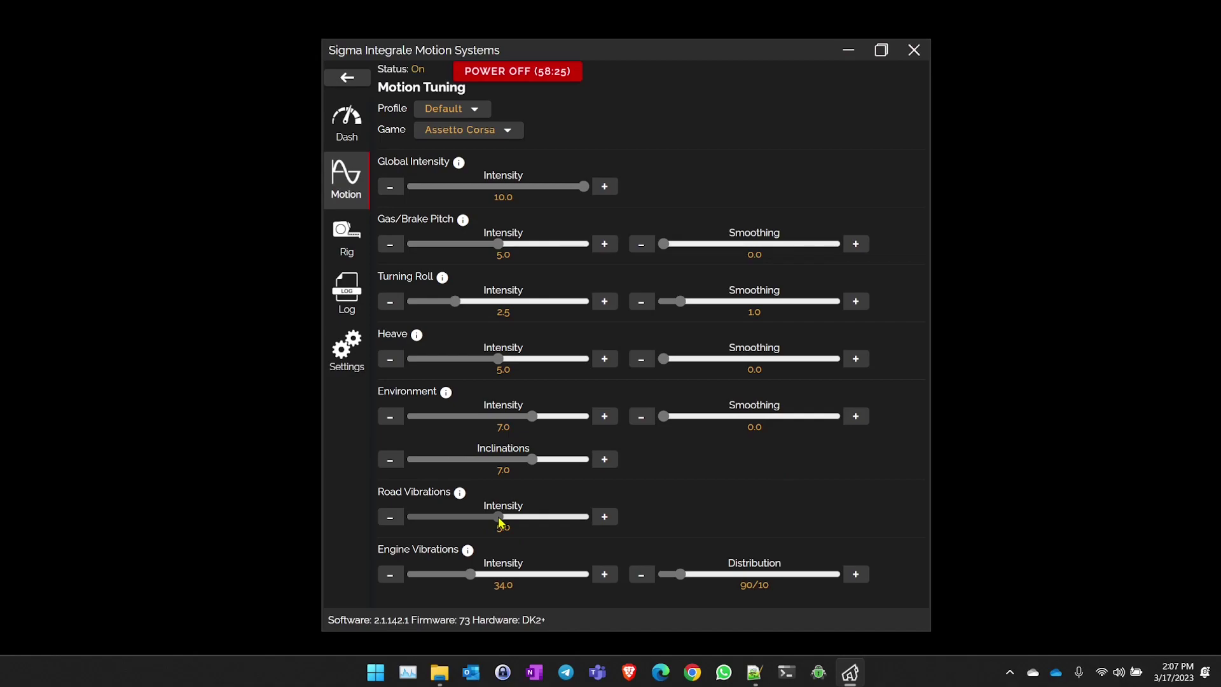
Step: Try low and high Road Vibrations intensities of 0.5 and 7.3, and settle on 4.5
left_click_drag(499, 522, 421, 518)
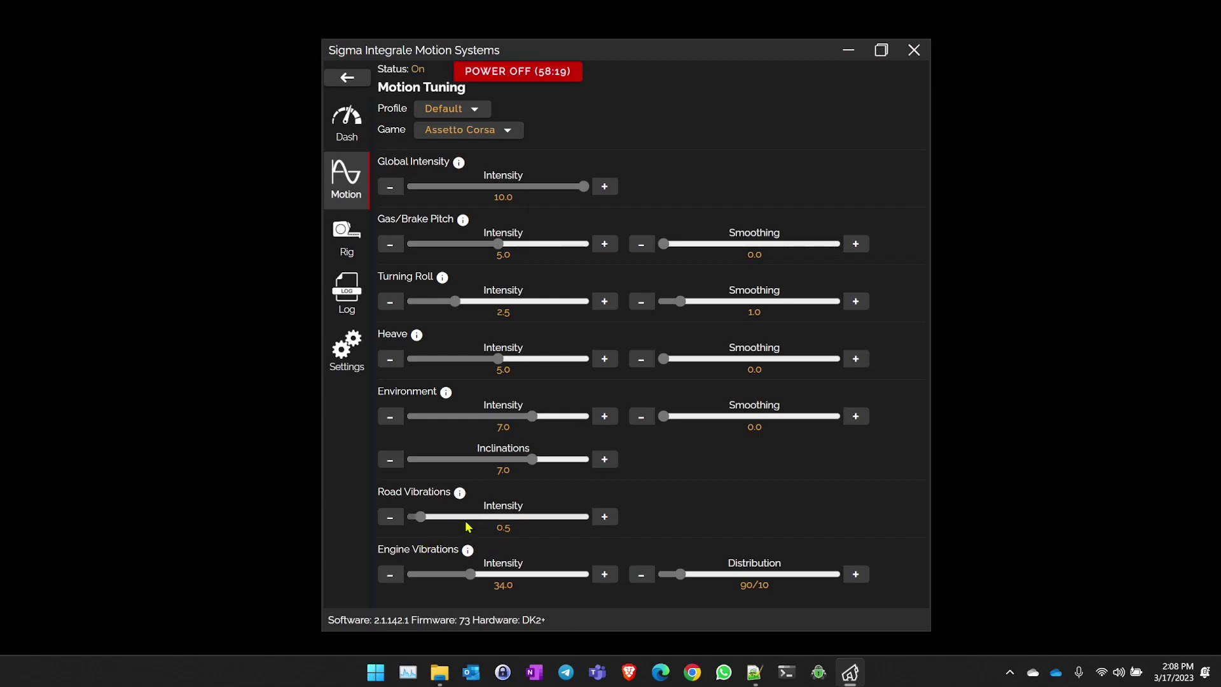
left_click_drag(426, 514, 428, 516)
left_click_drag(437, 518, 537, 551)
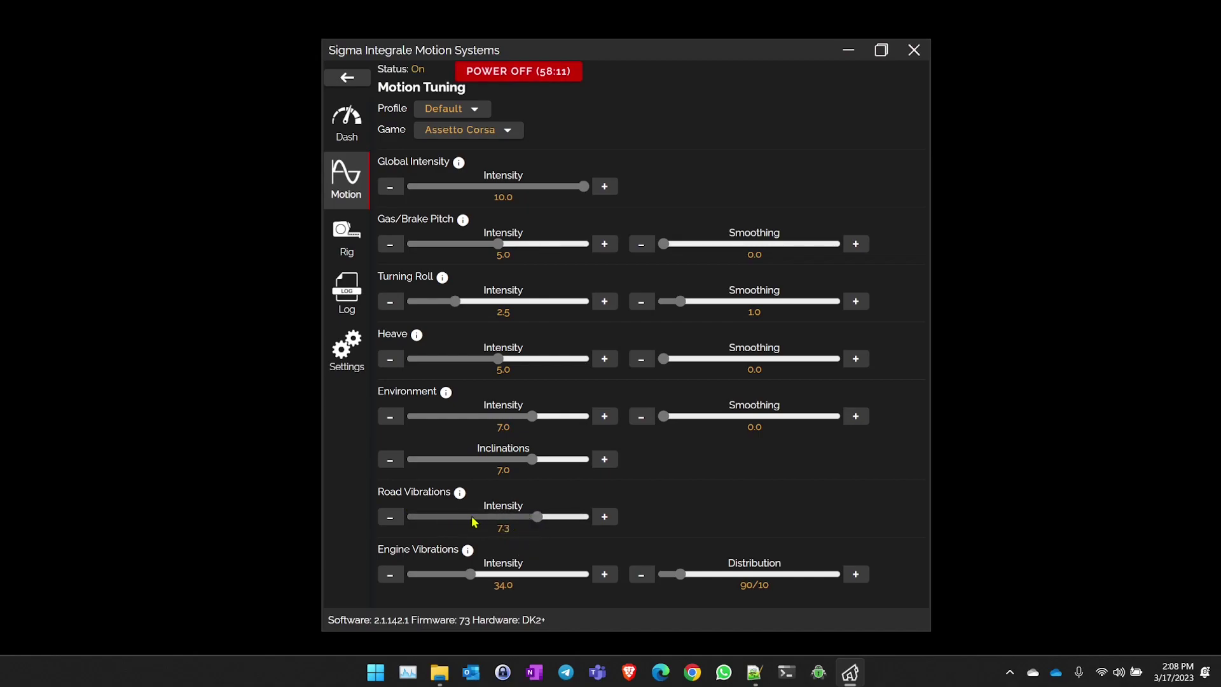
left_click(469, 520)
mouse_move(474, 522)
left_mouse_down()
mouse_move(499, 523)
mouse_move(488, 525)
left_mouse_up()
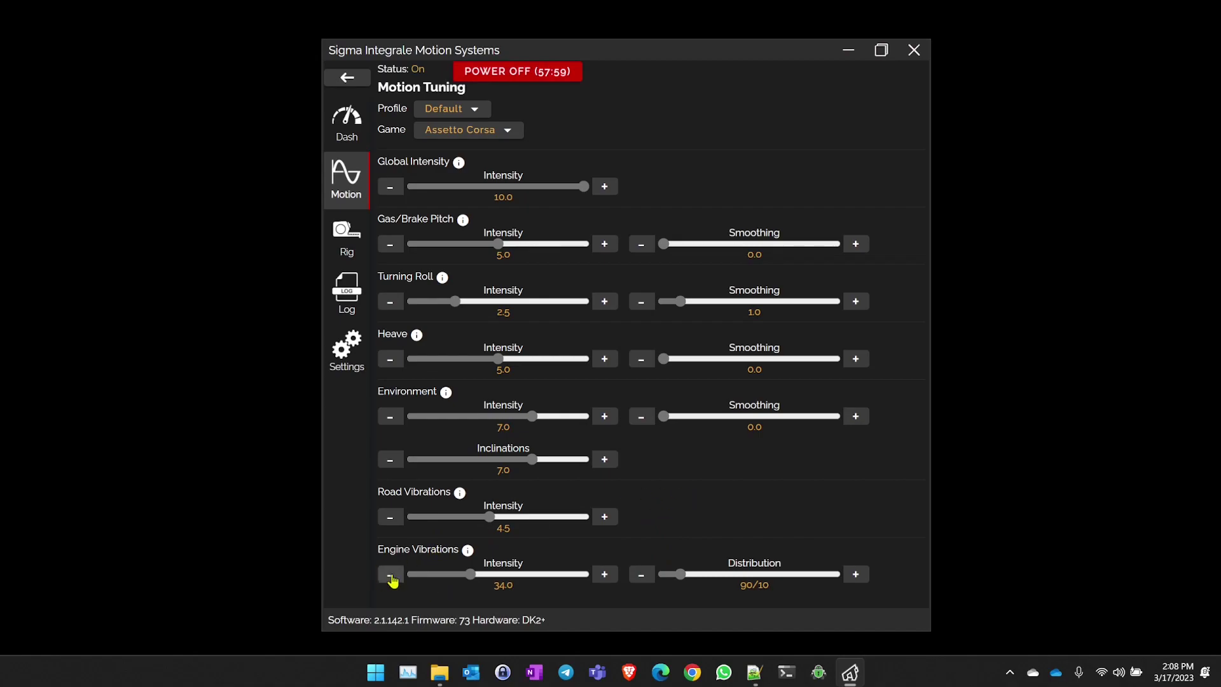
Step: Set the Engine Vibrations intensity to 56.0, and shift its distribution to 10/90 and back to 90/10
left_click_drag(472, 574, 531, 574)
left_click(460, 574)
left_click(509, 578)
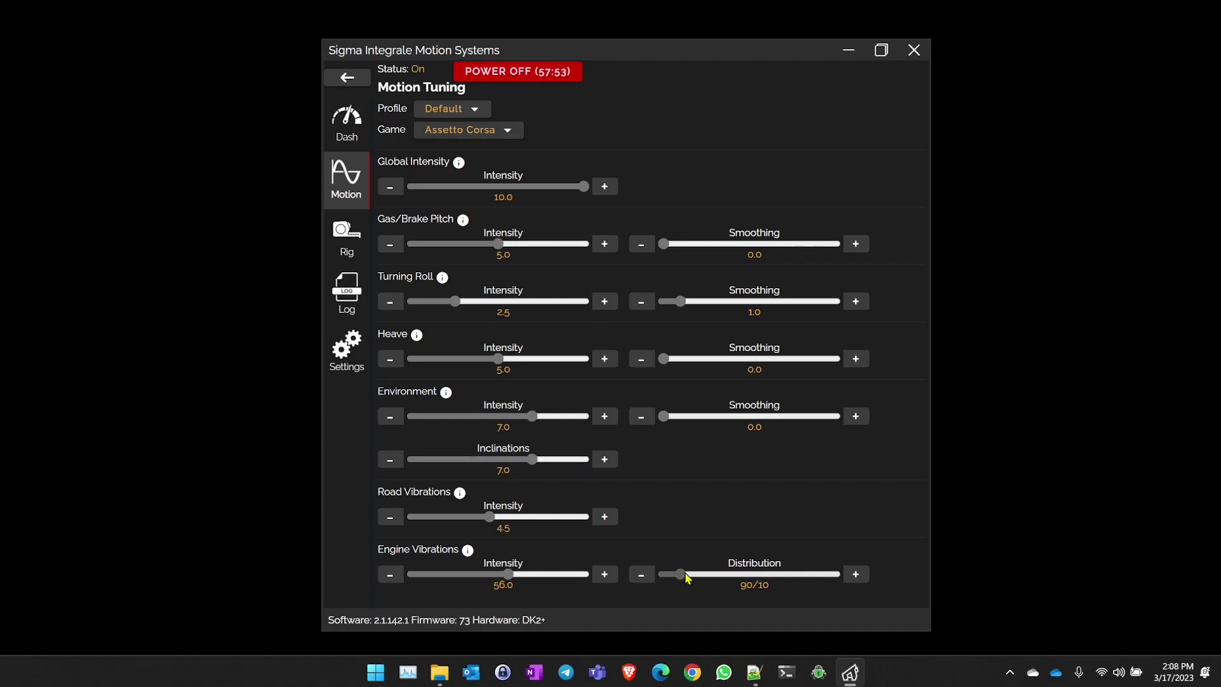
left_click_drag(686, 576, 822, 582)
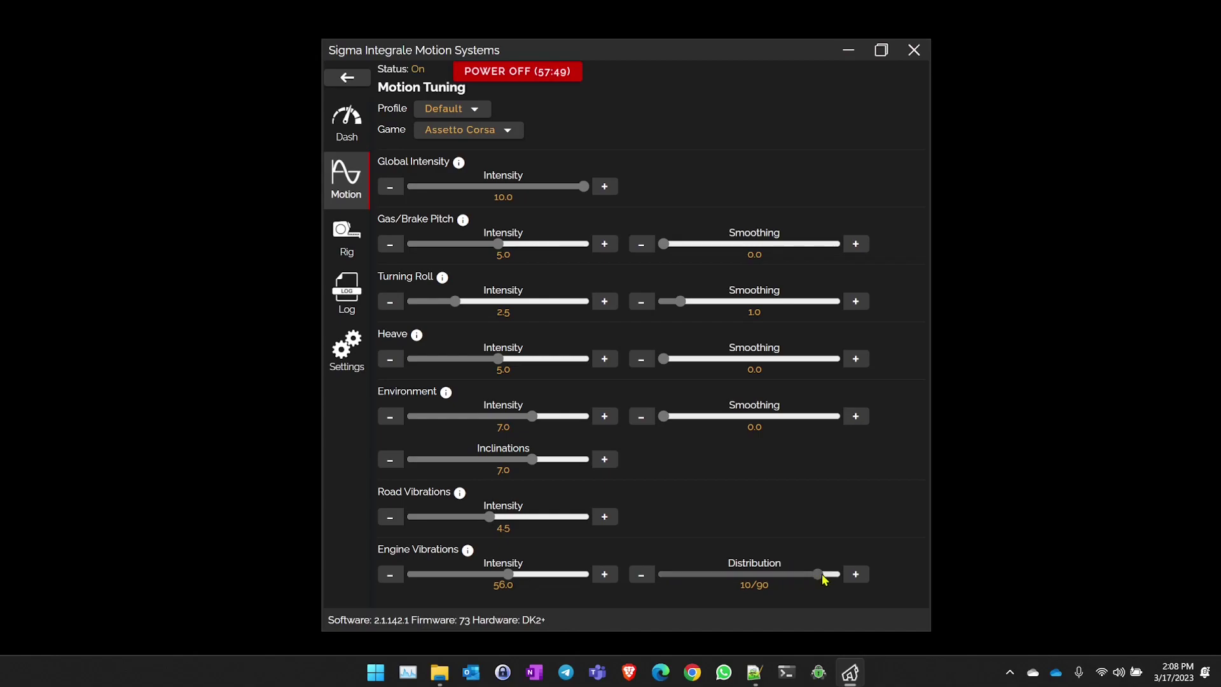
left_click_drag(823, 578, 686, 578)
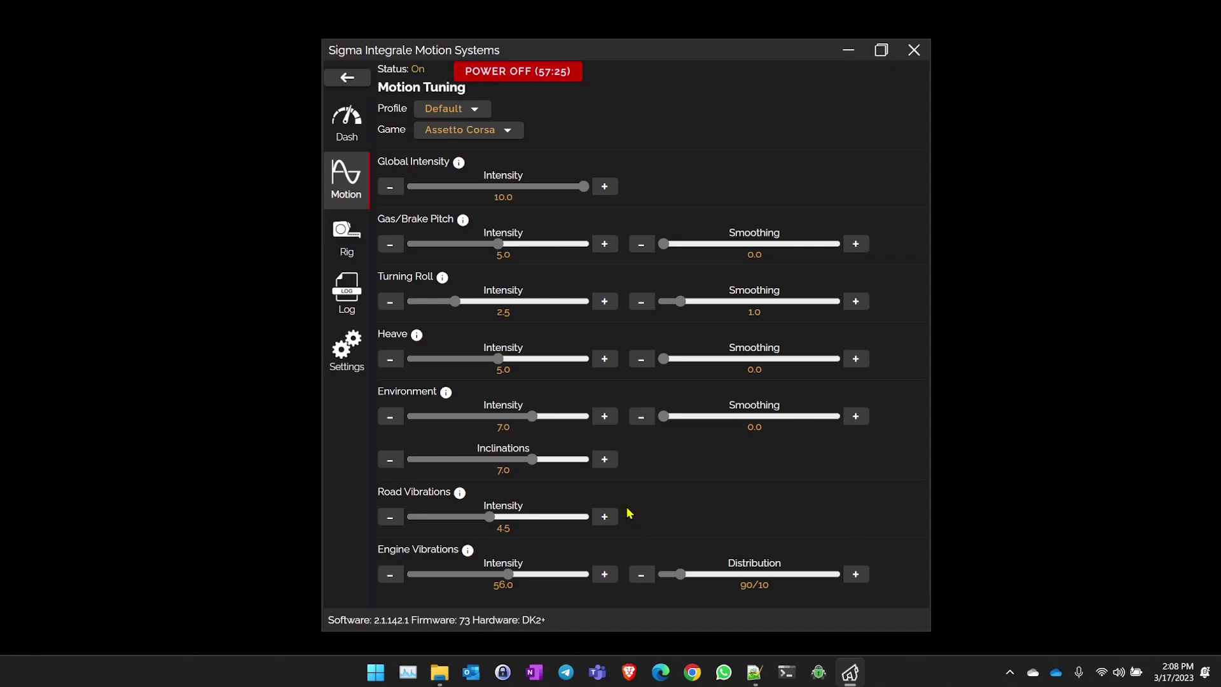
Step: Return to the Dashboard and power off the motion system
left_click(345, 127)
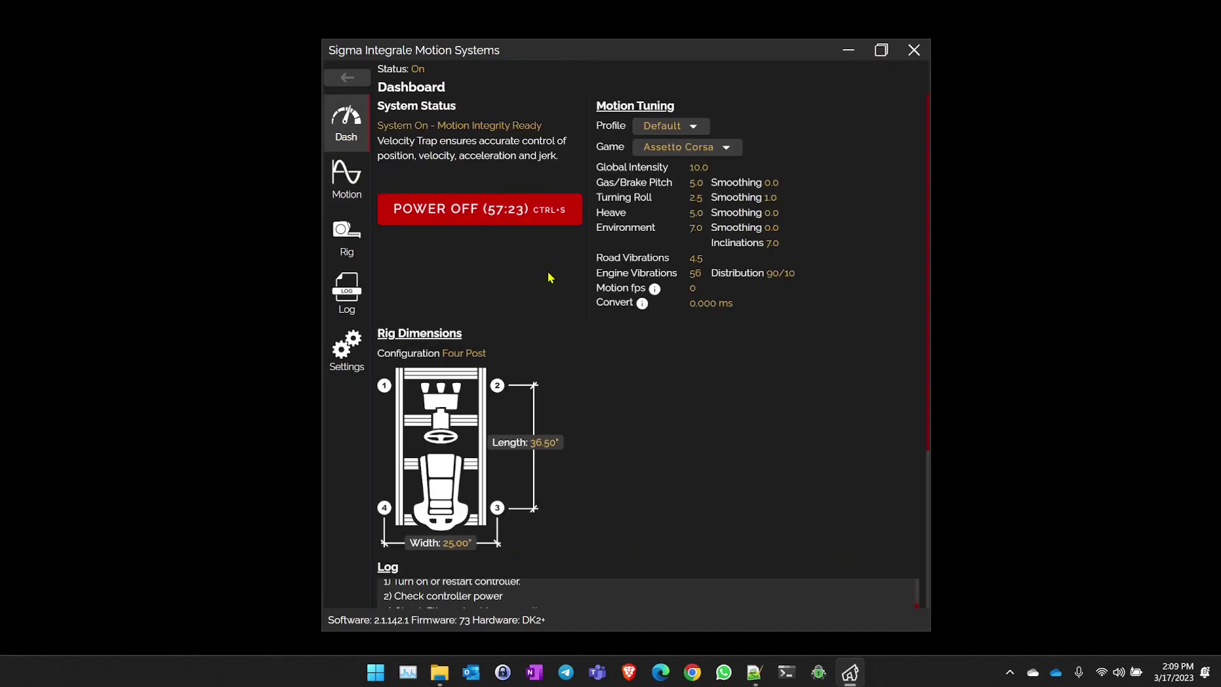
left_click(488, 221)
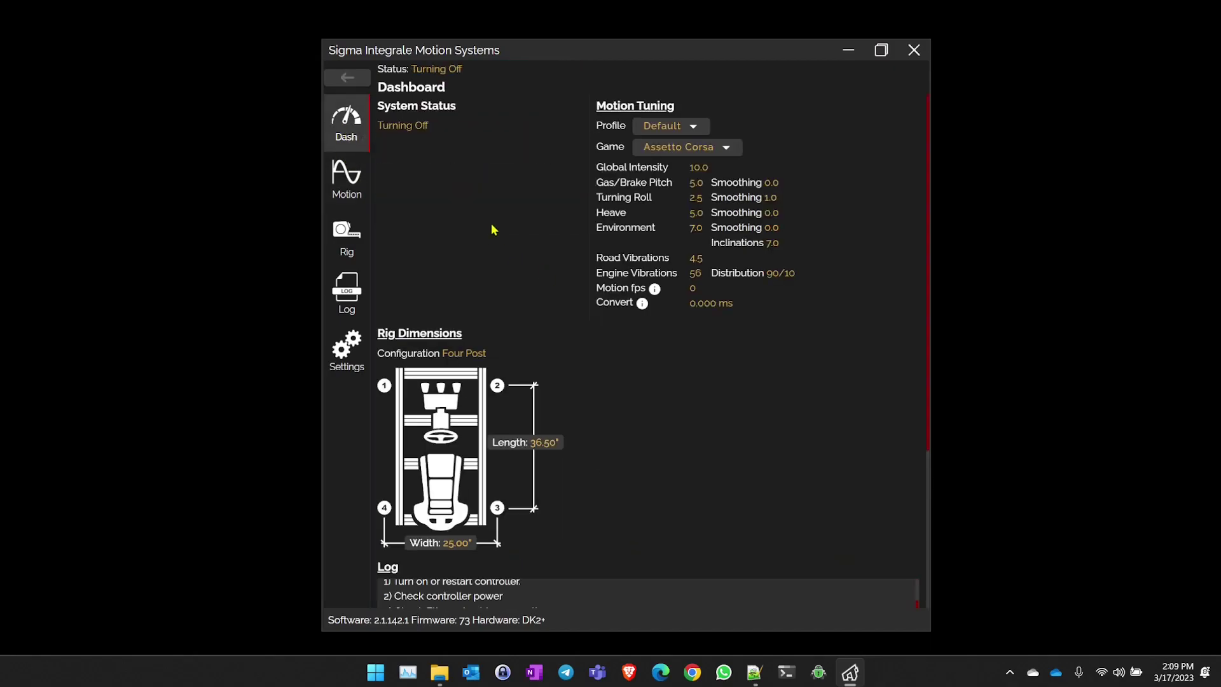